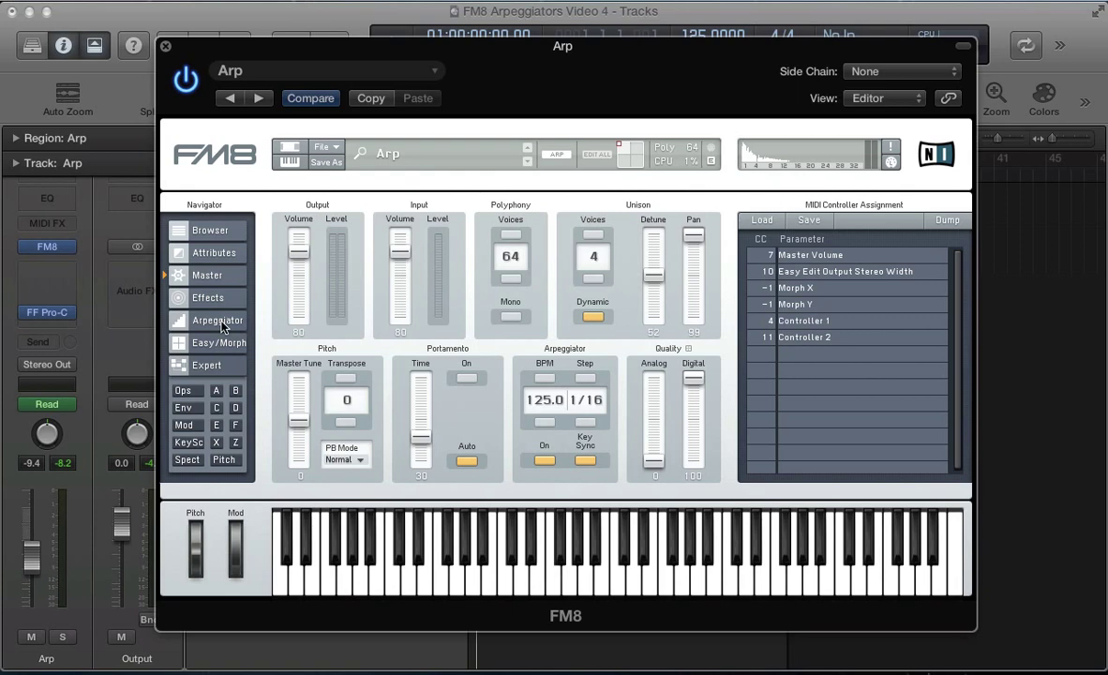
- Examine the finished Arp patch's arpeggiator, master, operator and morph settings
{"action": "left_click", "coordinate": [221, 322]}
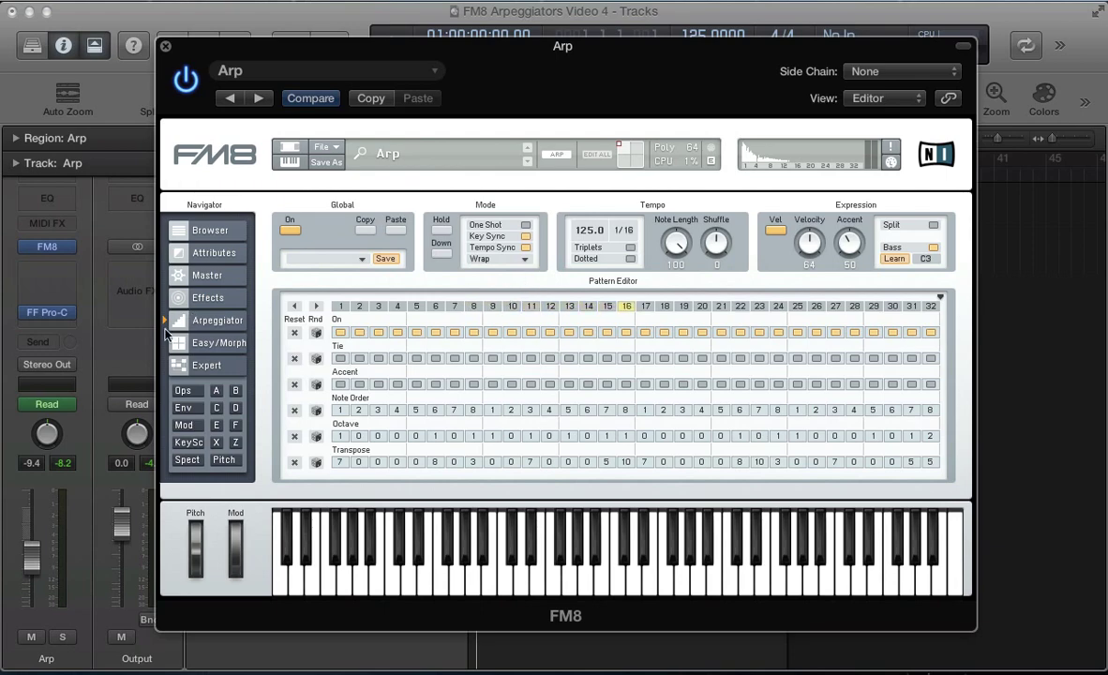
{"action": "left_click", "coordinate": [199, 274]}
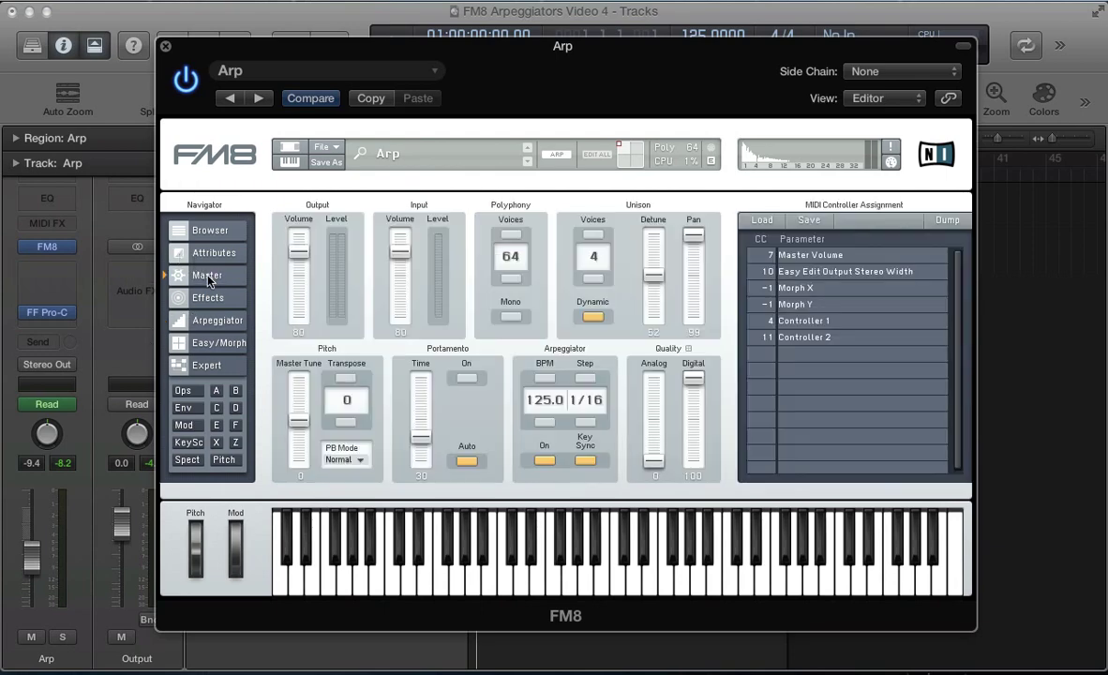
{"action": "left_click", "coordinate": [184, 390]}
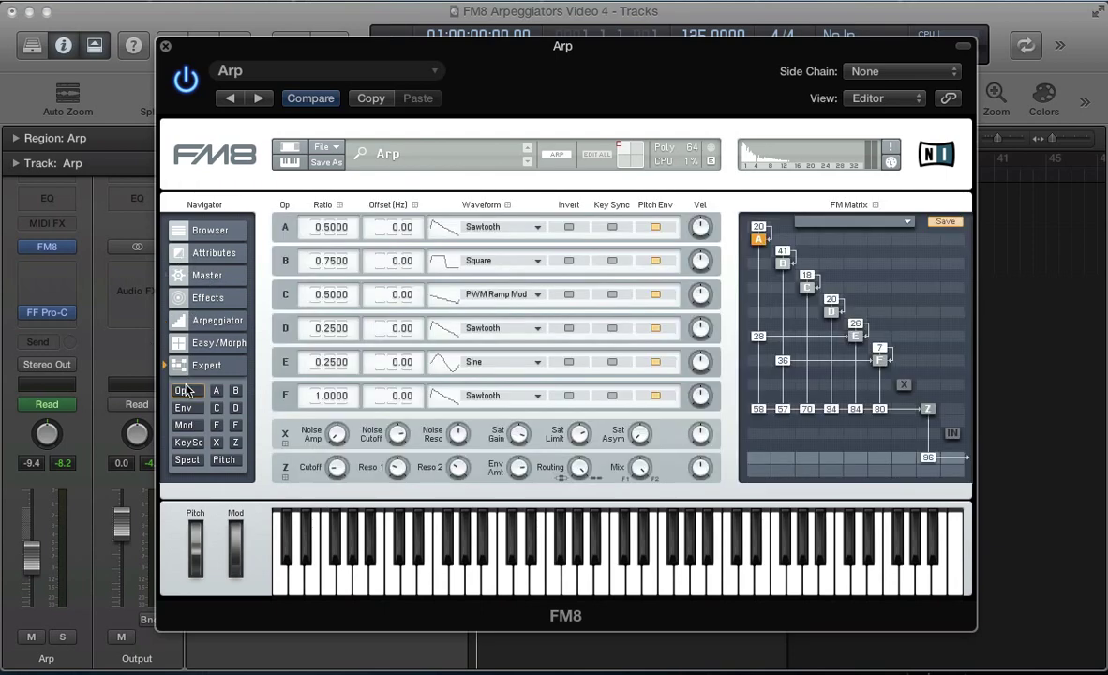
{"action": "left_click", "coordinate": [208, 345]}
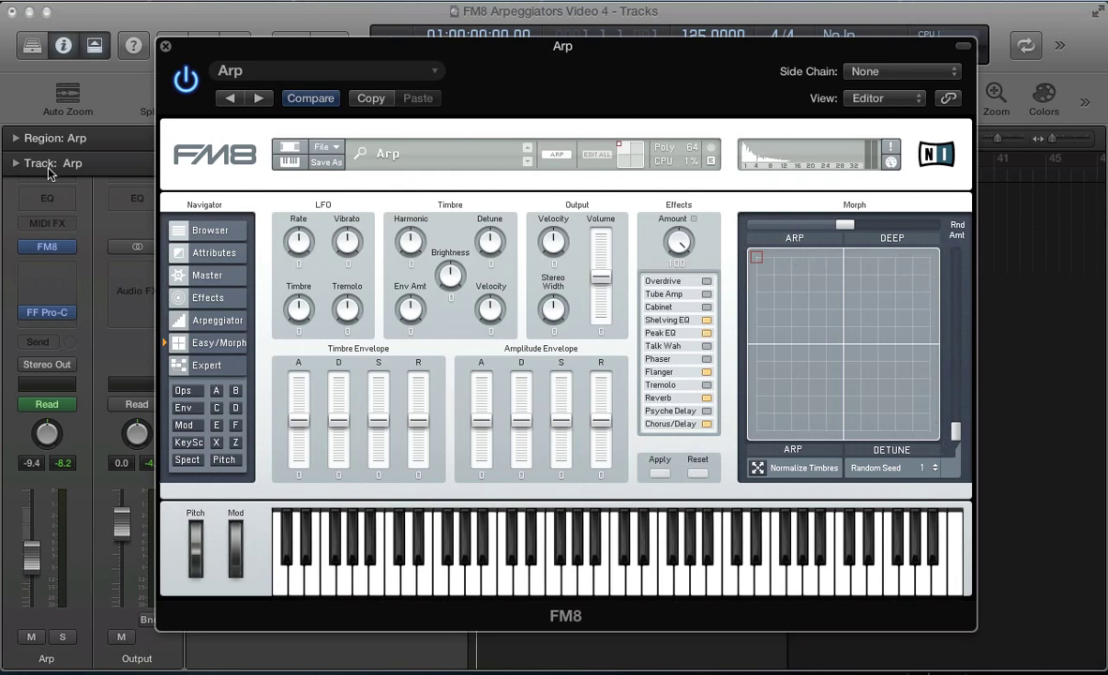
- Create a new sound in FM8 and show its operators and FM matrix
{"action": "left_click", "coordinate": [326, 147]}
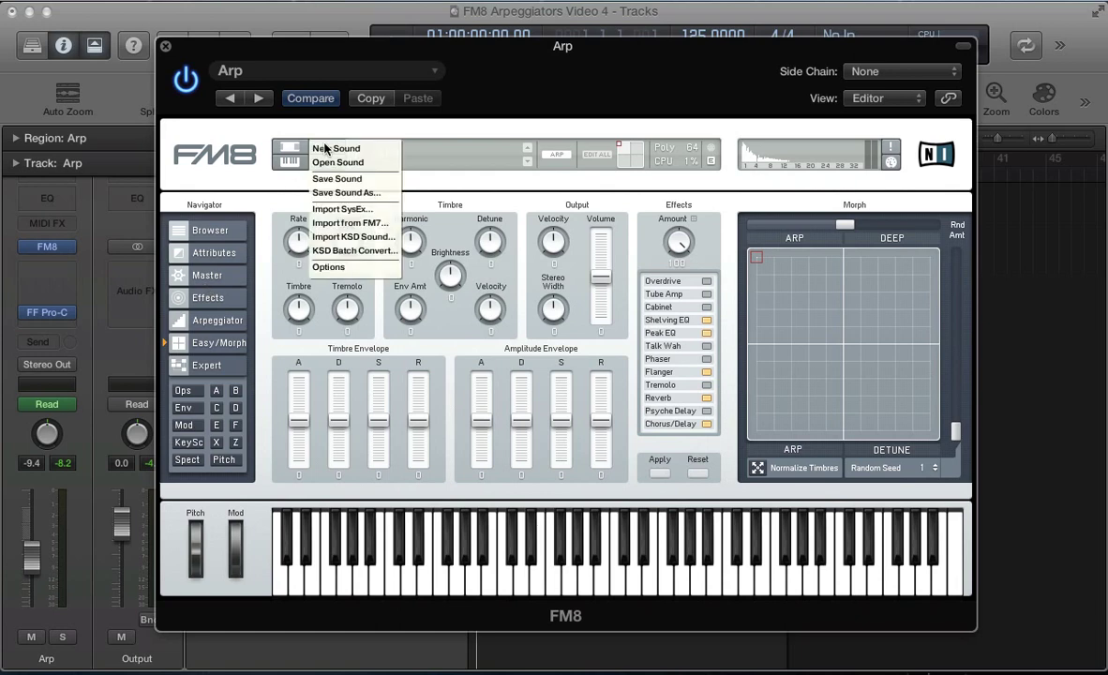
{"action": "left_click", "coordinate": [324, 149]}
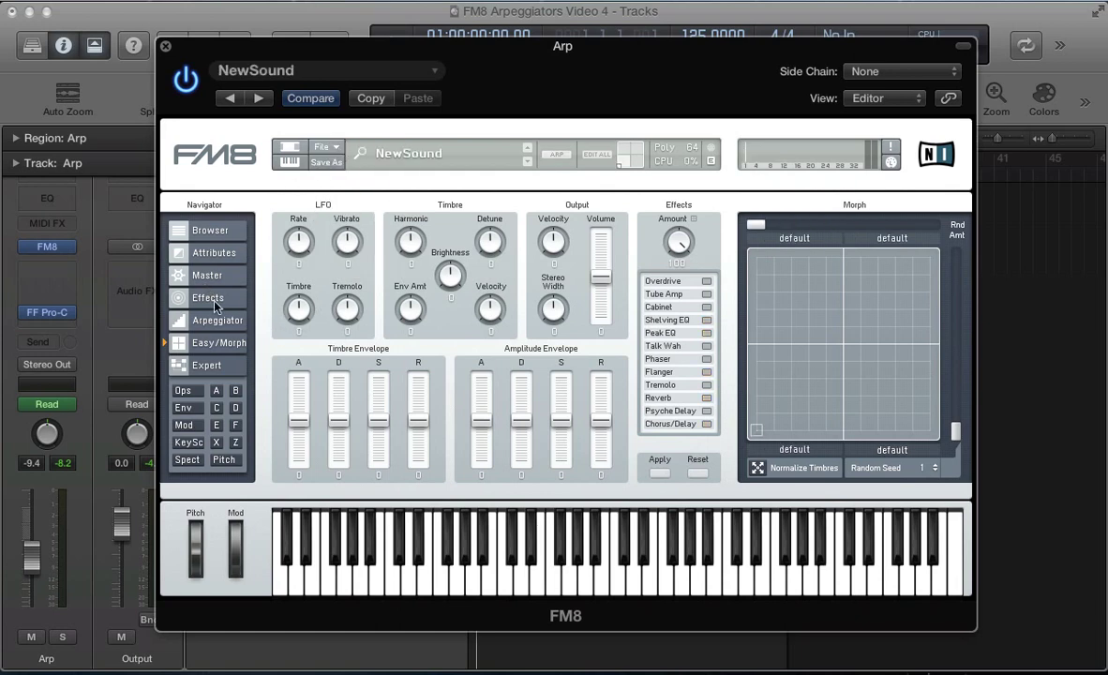
{"action": "left_click", "coordinate": [209, 368]}
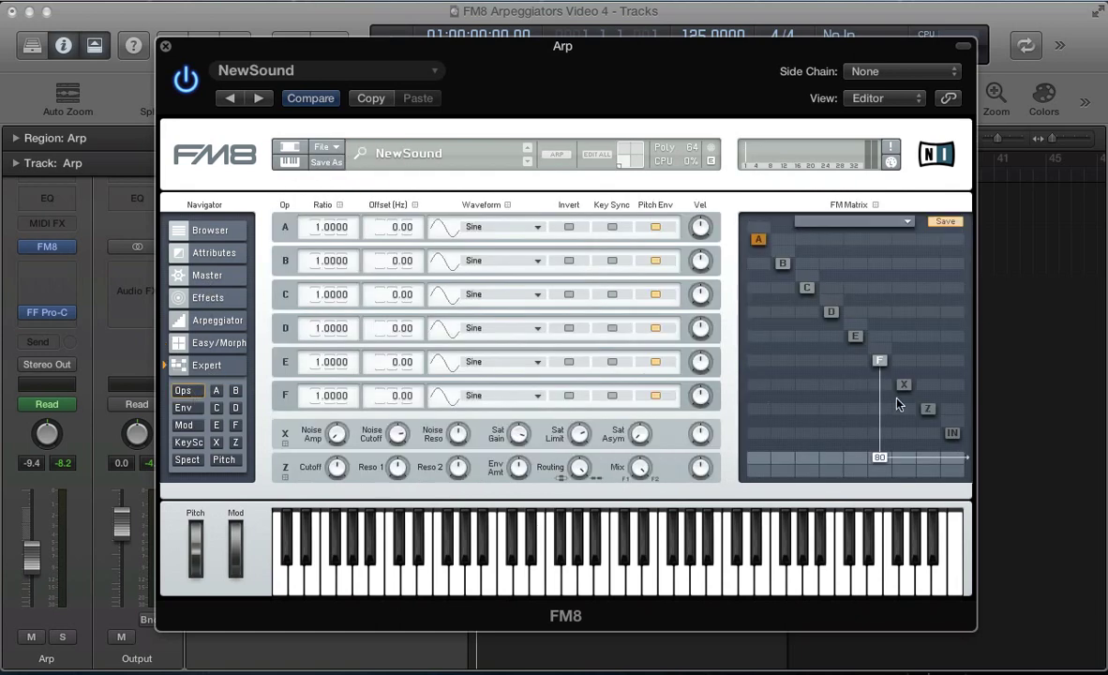
- Route operators F at 80 and E at 86 into filter Z, and send Z to the output at 29
{"action": "left_click_drag", "start_coordinate": [881, 462], "coordinate": [879, 409]}
{"action": "left_click_drag", "start_coordinate": [923, 462], "coordinate": [925, 439]}
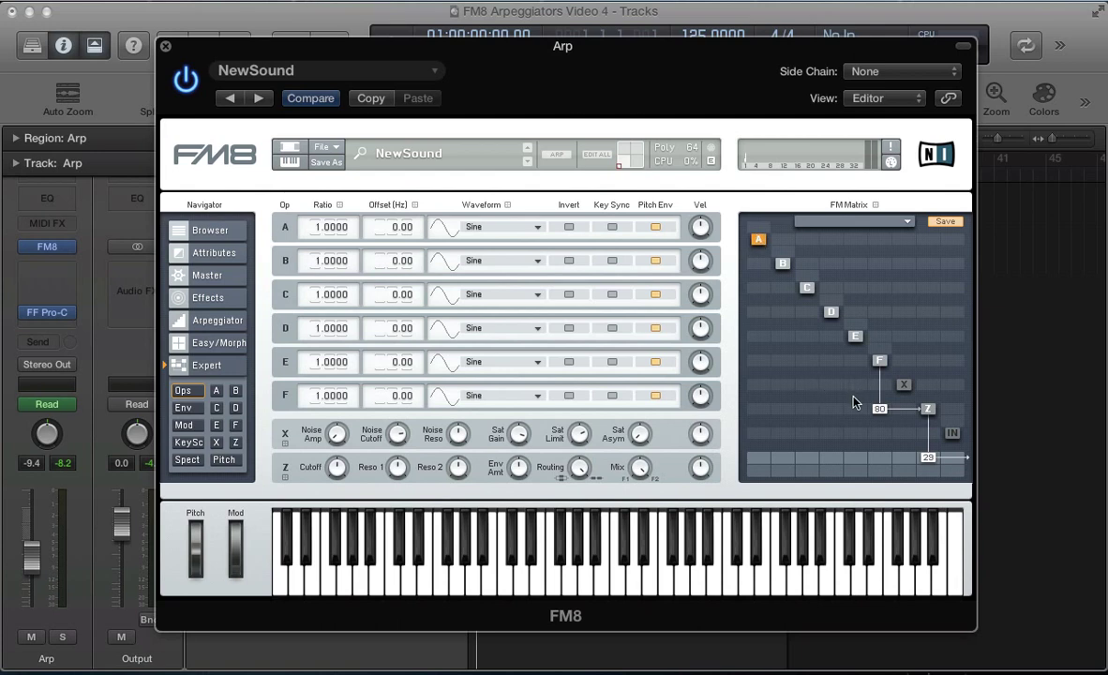
{"action": "left_click_drag", "start_coordinate": [856, 410], "coordinate": [870, 347]}
- Set operator F's waveform to Sawtooth and operator E's ratio to 0.25
{"action": "left_click", "coordinate": [473, 396]}
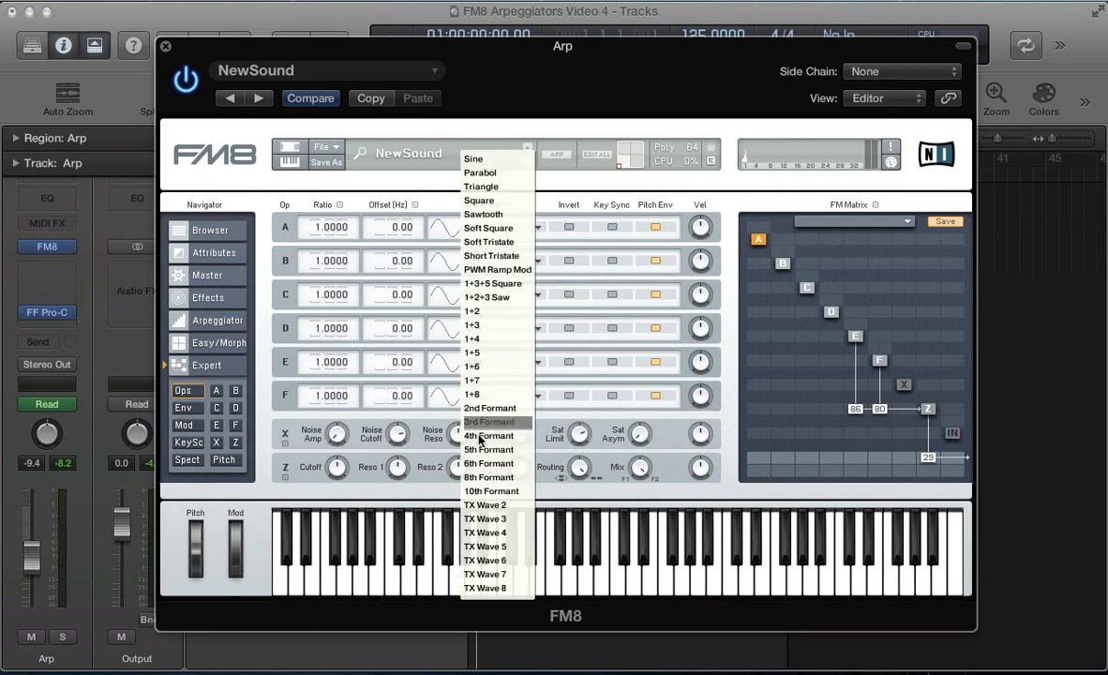
{"action": "left_click", "coordinate": [484, 215]}
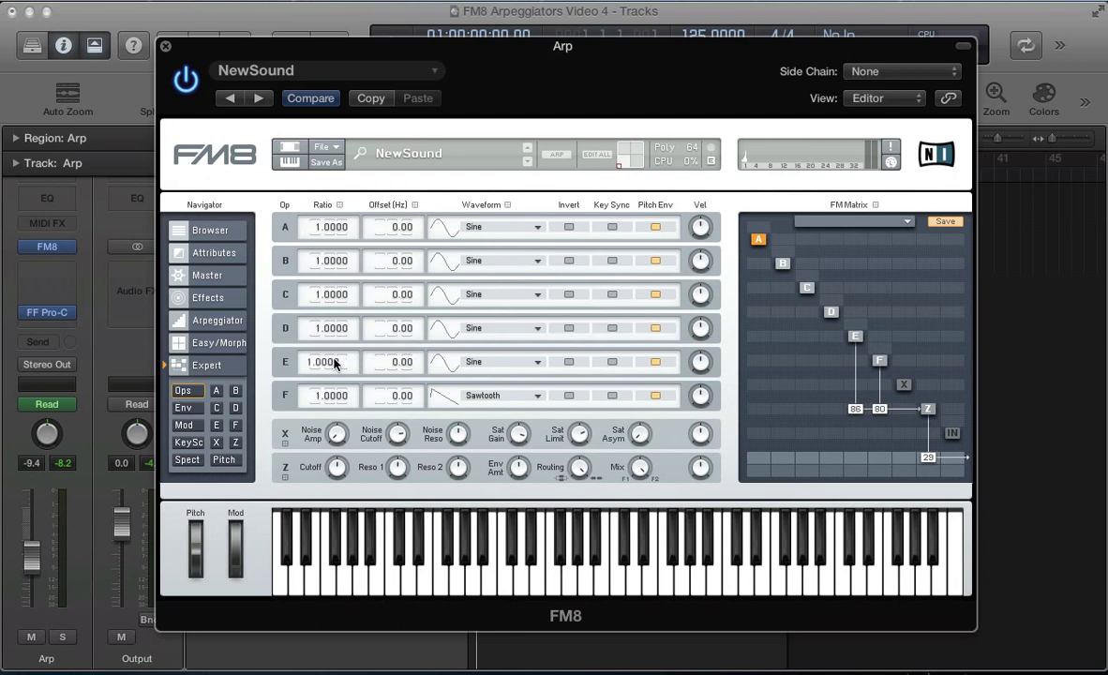
{"action": "type", "text": "0.25"}
{"action": "key", "text": "Return"}
- Hide the synth window, set a cycle range from bar 1 to bar 5, and start playback
{"action": "key", "text": "super+w"}
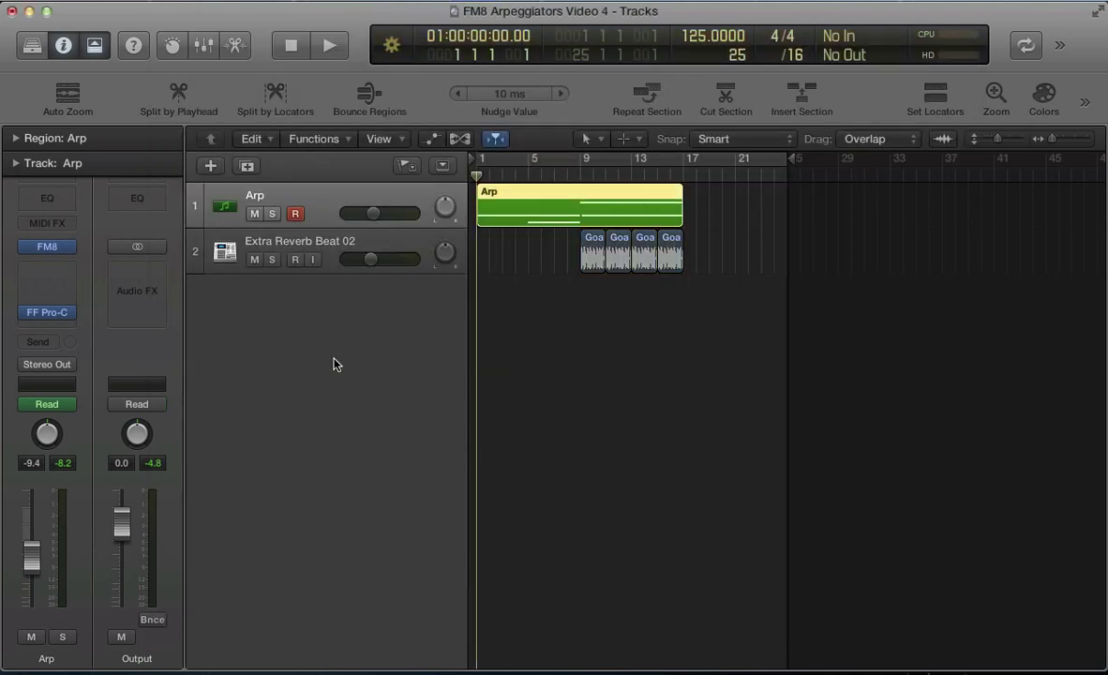
{"action": "left_click", "coordinate": [497, 163]}
{"action": "left_click_drag", "start_coordinate": [497, 165], "coordinate": [525, 173]}
{"action": "key", "text": "c"}
{"action": "key", "text": "space"}
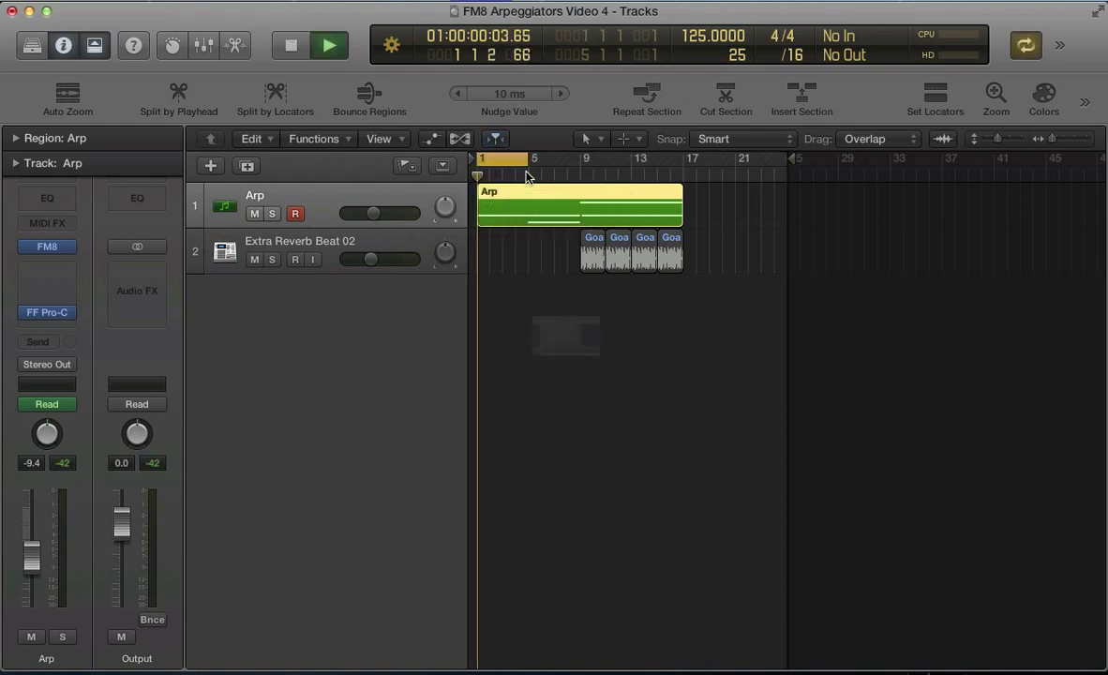
- Audition the new sound in the looped Arp region and bring the FM8 window back up
{"action": "key", "text": "v"}
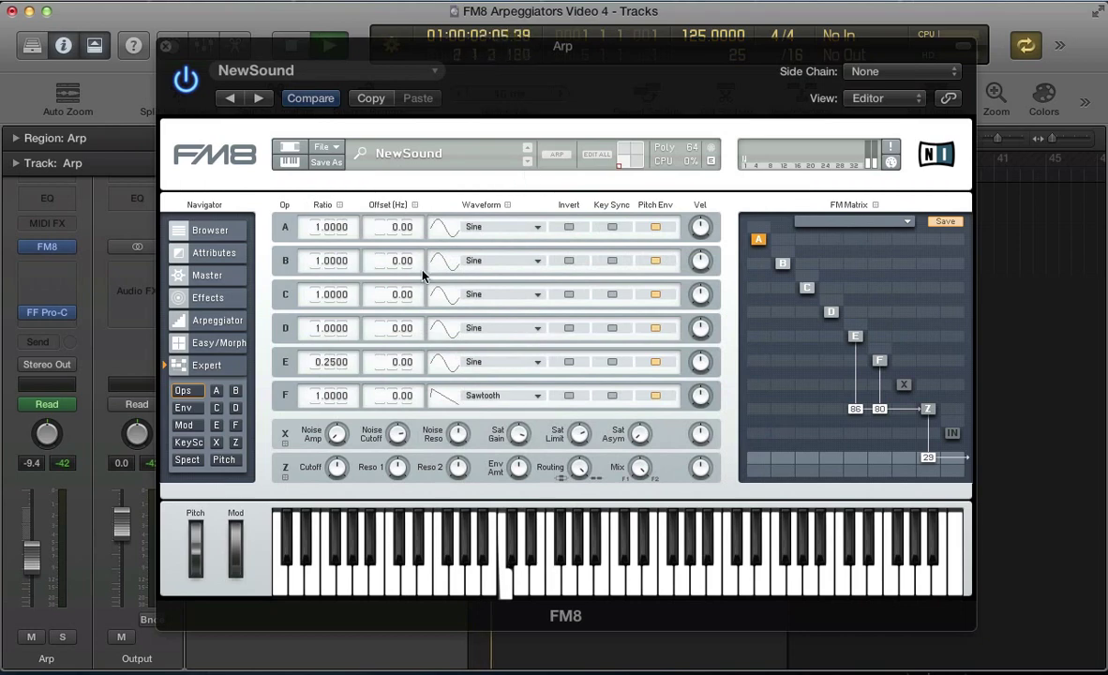
{"action": "key", "text": "v"}
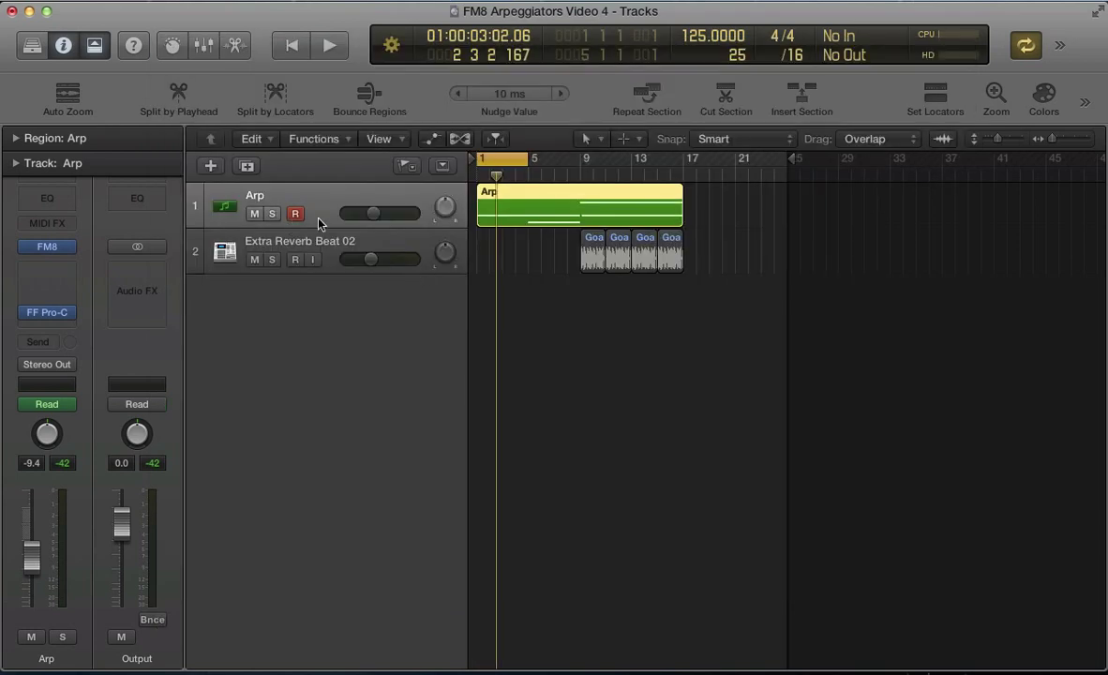
{"action": "key", "text": "space"}
{"action": "key", "text": "v"}
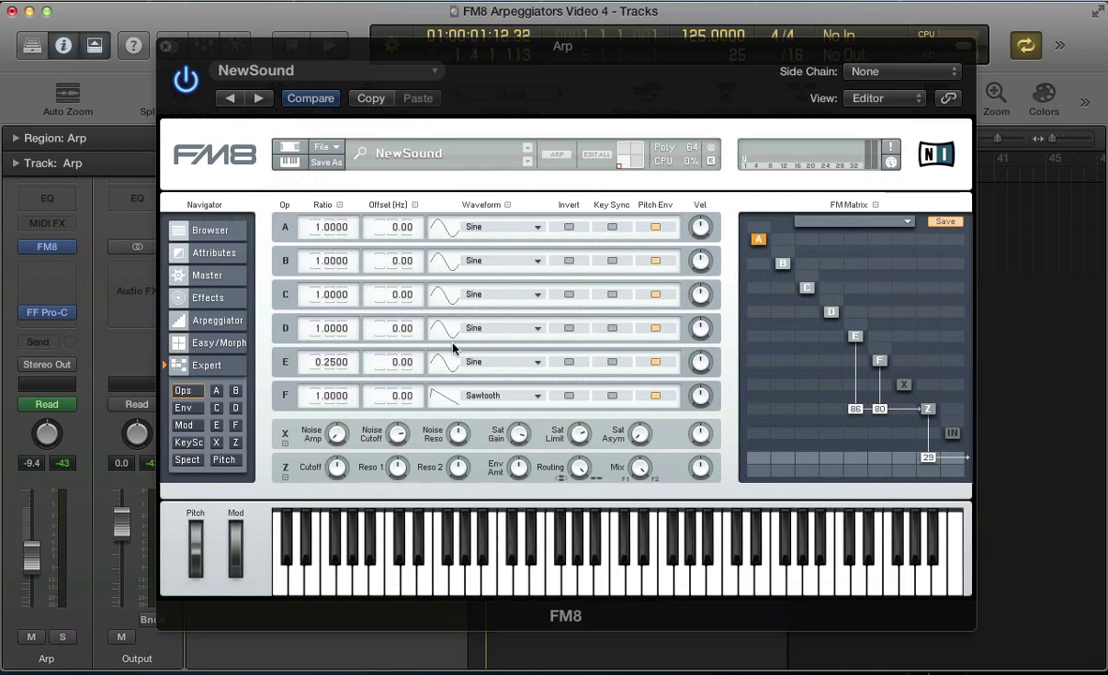
- Set operator D to a Sawtooth waveform with a ratio of 0.25
{"action": "left_click", "coordinate": [476, 328]}
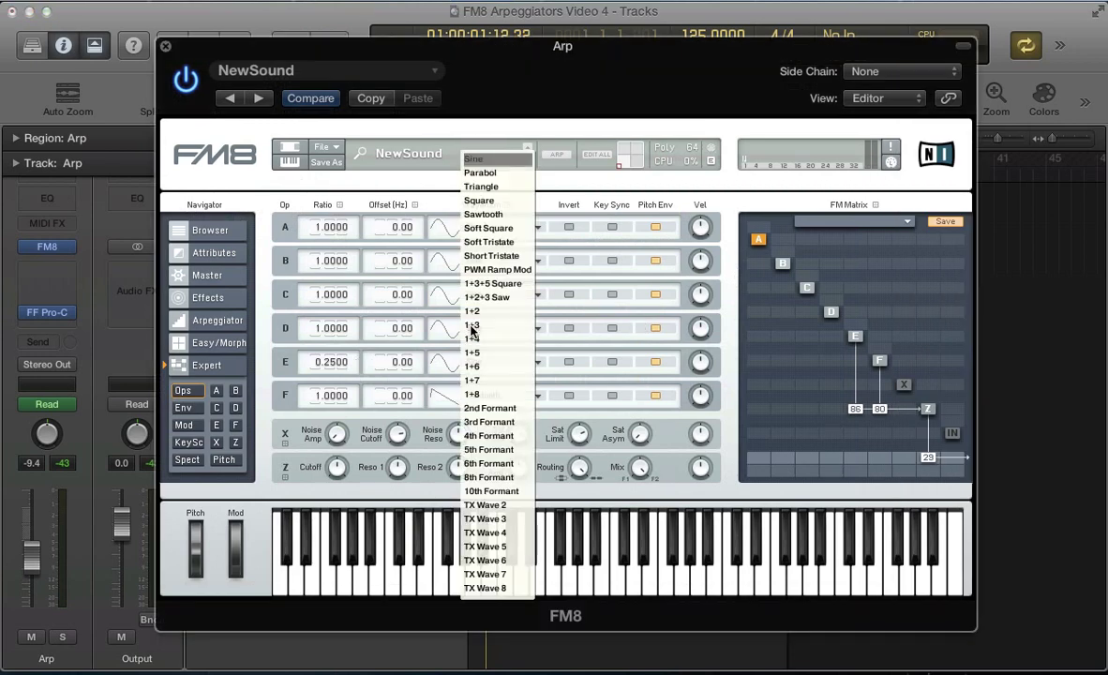
{"action": "left_click", "coordinate": [483, 214]}
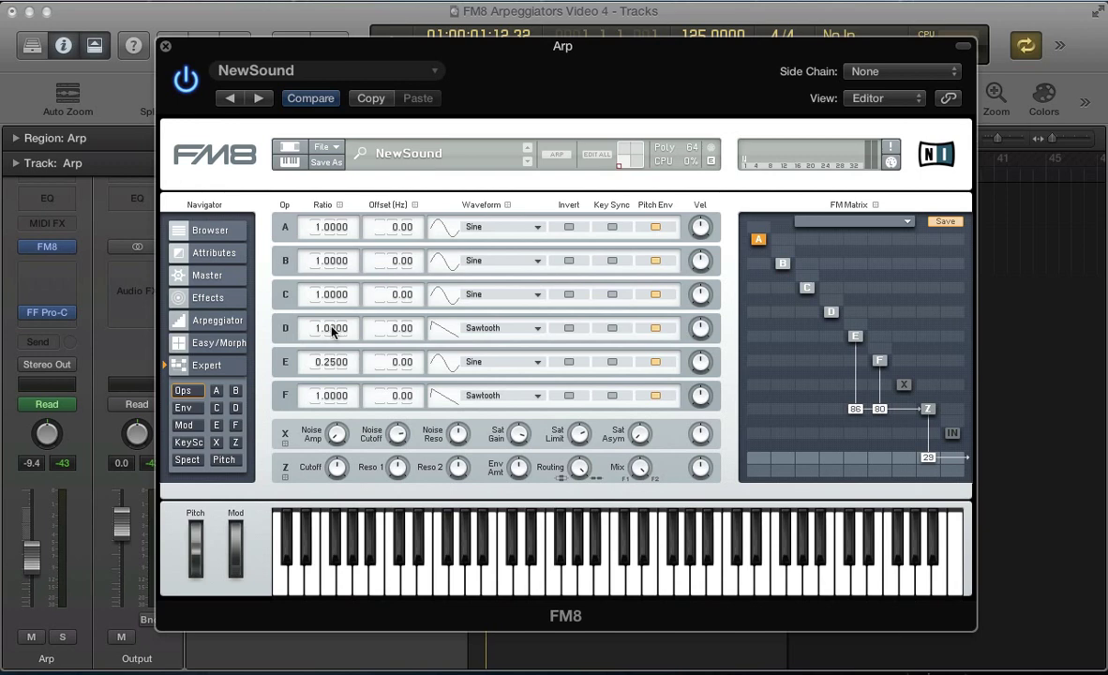
{"action": "type", "text": "5"}
{"action": "key", "text": "Return"}
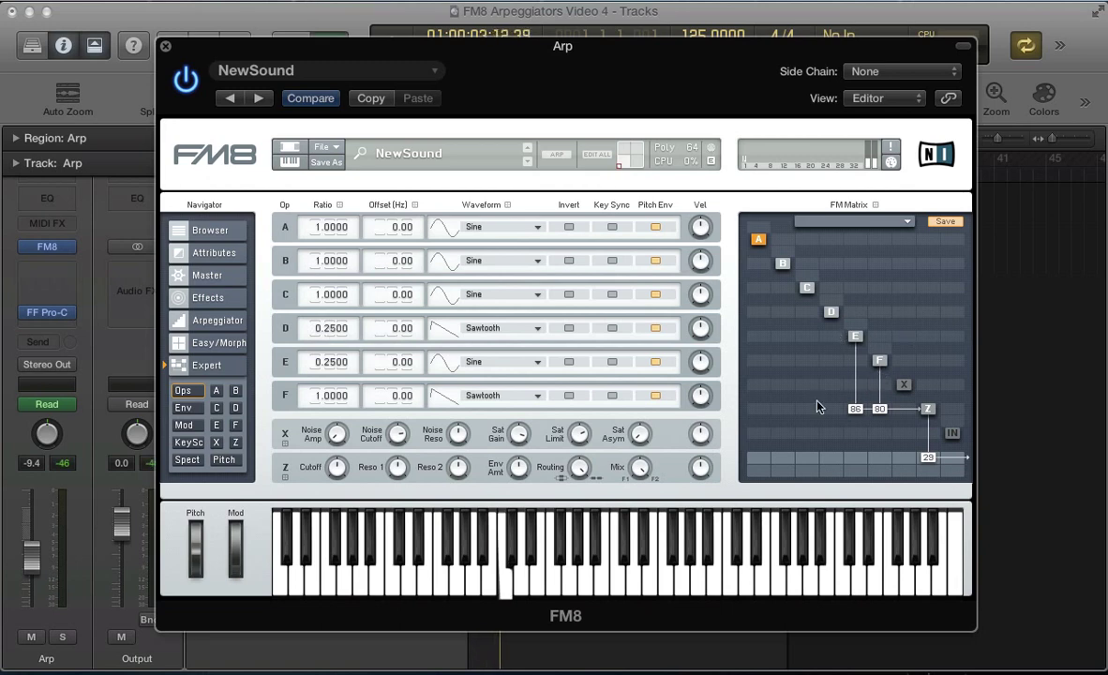
- Route operator D into filter Z at 84 and raise Z's output level to 100
{"action": "left_click_drag", "start_coordinate": [829, 409], "coordinate": [847, 350]}
{"action": "left_click_drag", "start_coordinate": [927, 456], "coordinate": [924, 368]}
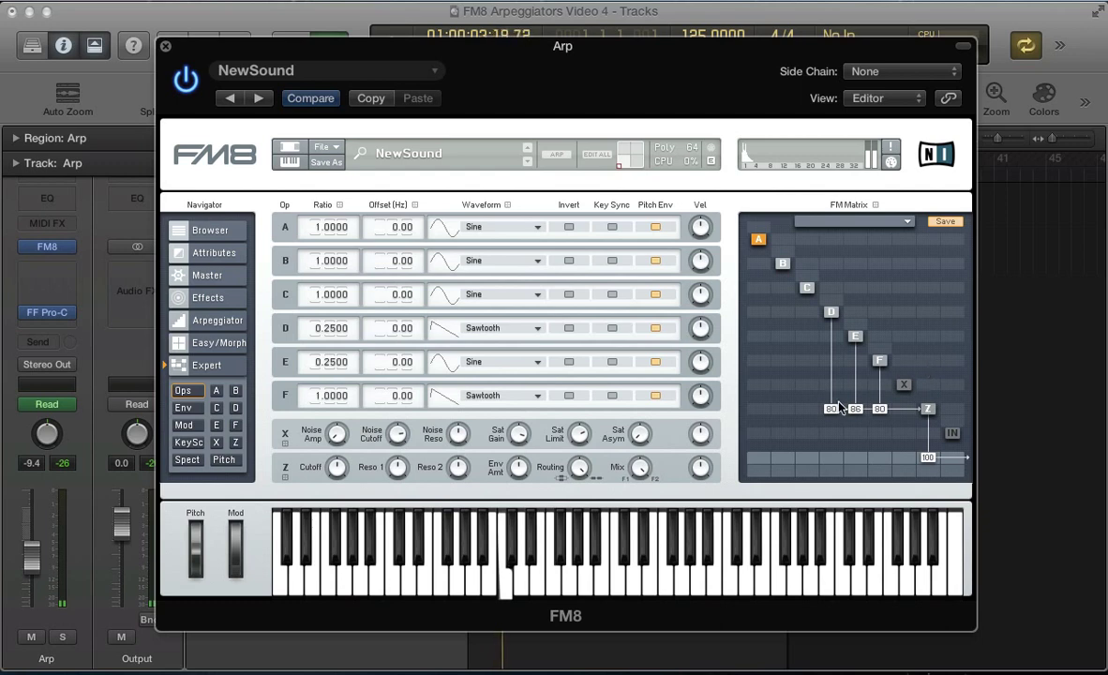
{"action": "left_click_drag", "start_coordinate": [847, 408], "coordinate": [847, 403]}
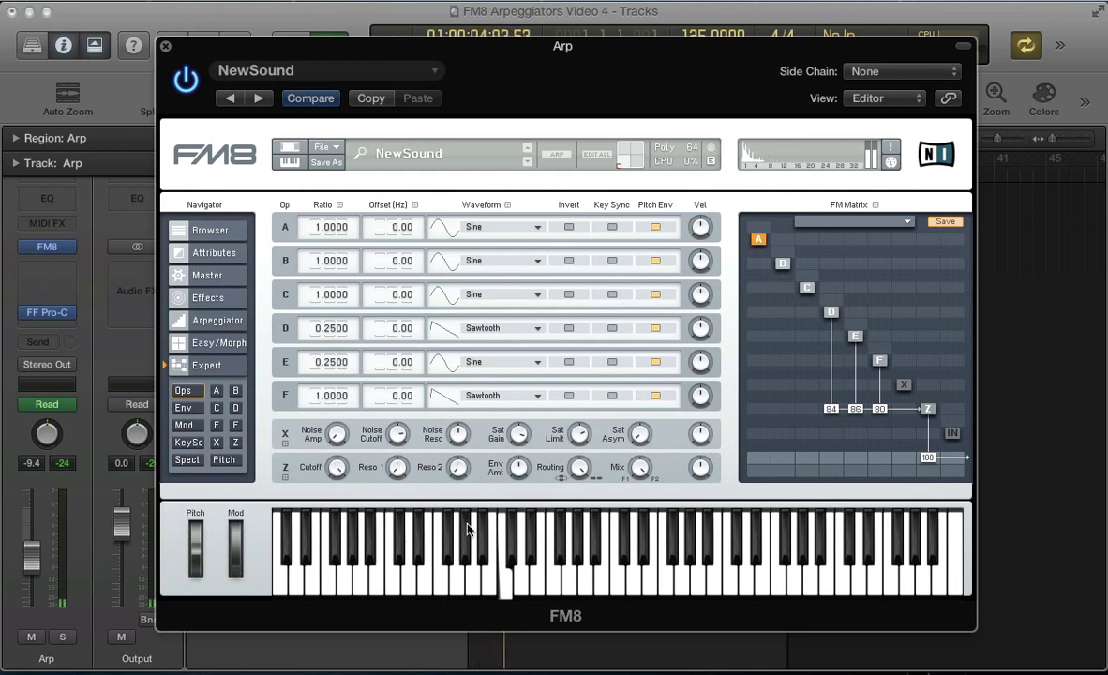
- Set operator C to PWM Ramp Mod with a ratio of 0.5 and route it into filter Z at 70
{"action": "left_click", "coordinate": [475, 296]}
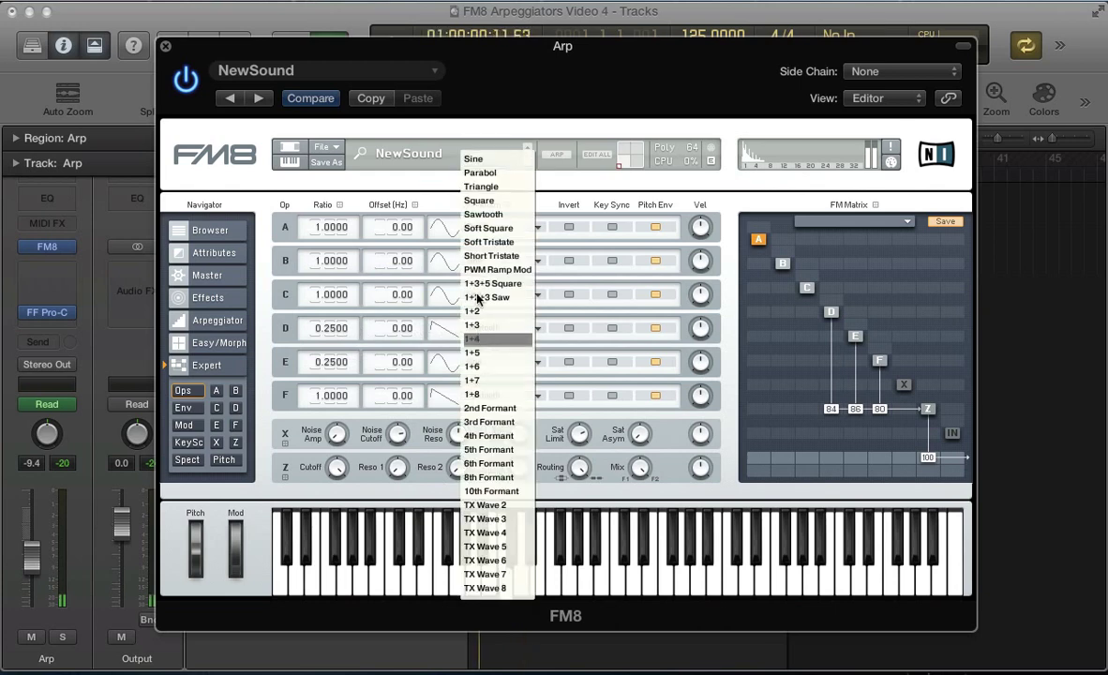
{"action": "left_click", "coordinate": [477, 272]}
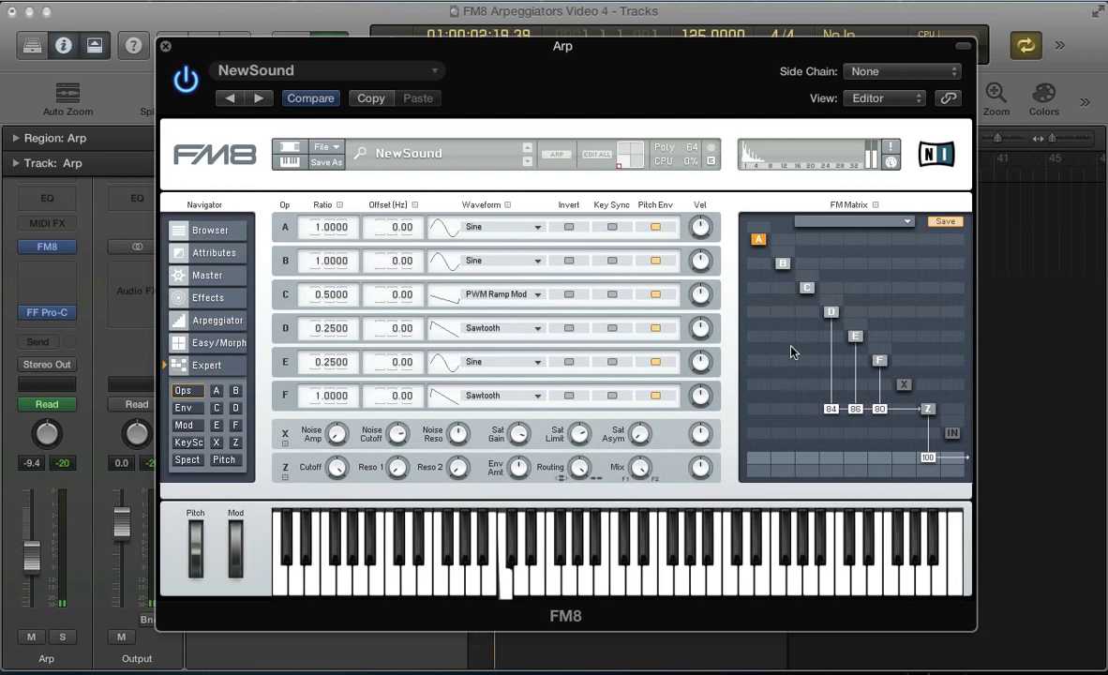
{"action": "left_click_drag", "start_coordinate": [803, 411], "coordinate": [816, 359]}
- Set operator B to a Square waveform with a ratio of 0.75 and route it into filter Z at 62
{"action": "left_click", "coordinate": [488, 260]}
{"action": "left_click", "coordinate": [483, 199]}
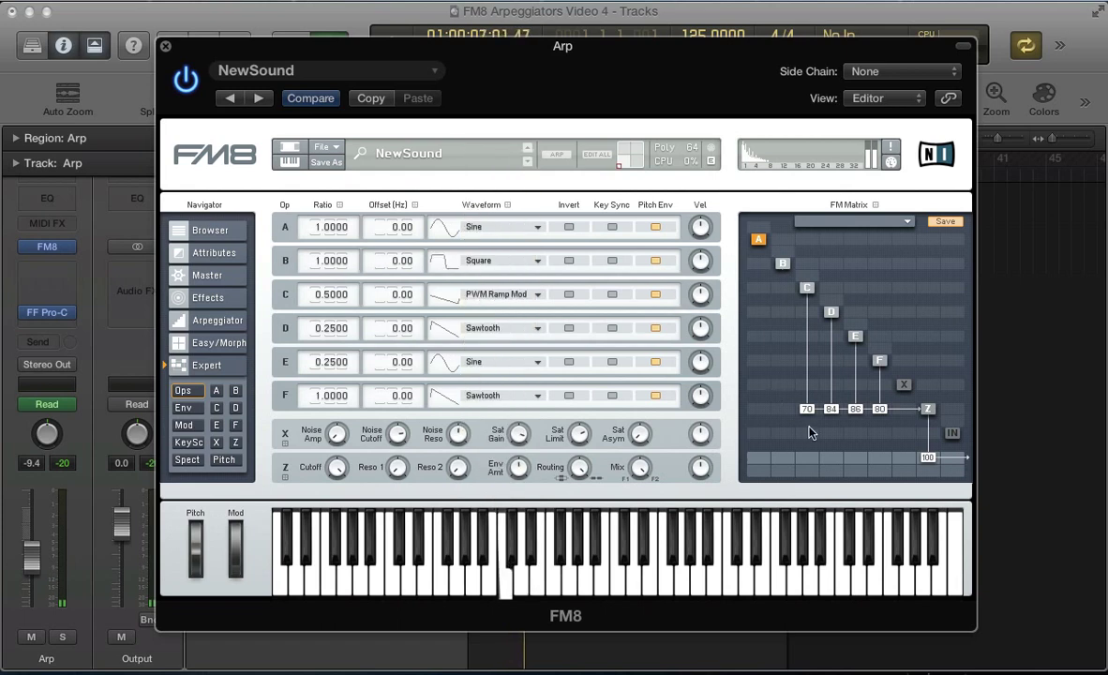
{"action": "left_click_drag", "start_coordinate": [783, 410], "coordinate": [788, 365]}
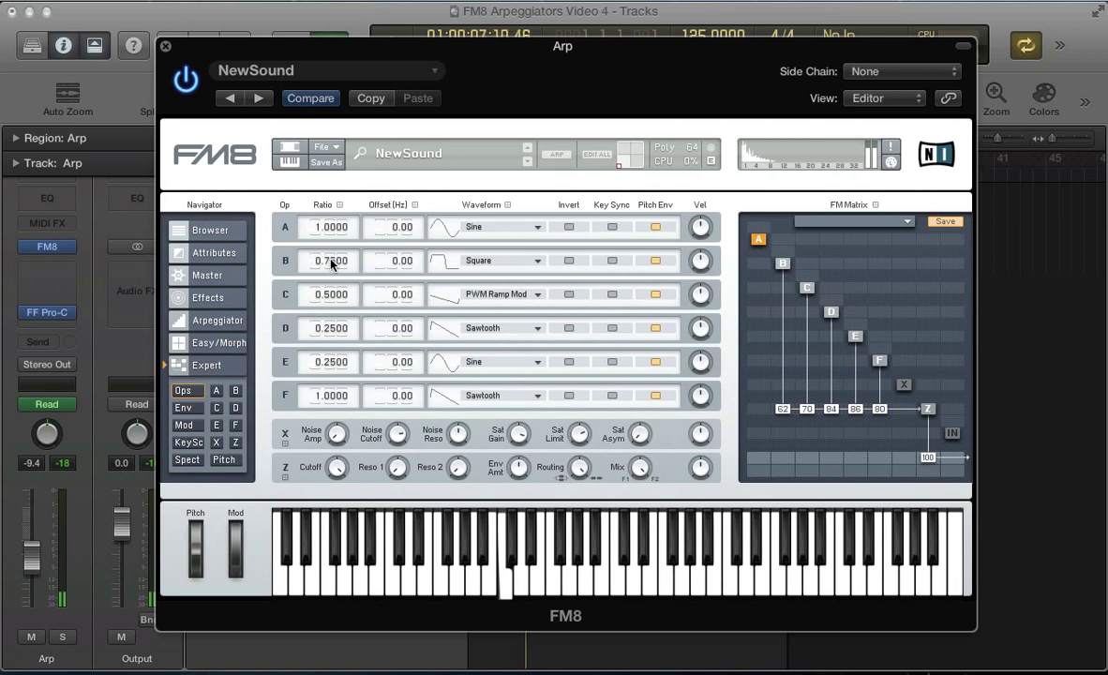
- Set operator A to a Sawtooth waveform with a ratio of 0.5 and route it into filter Z at 62
{"action": "left_click", "coordinate": [457, 231]}
{"action": "left_click", "coordinate": [459, 211]}
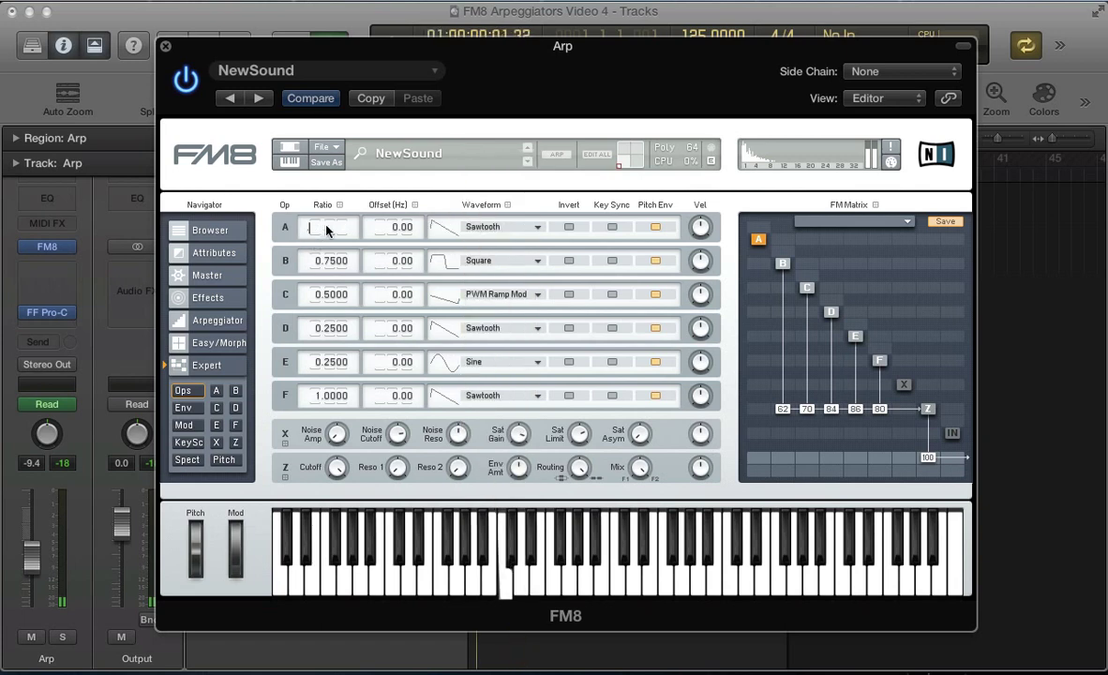
{"action": "left_click_drag", "start_coordinate": [328, 230], "coordinate": [328, 246]}
{"action": "left_click_drag", "start_coordinate": [761, 401], "coordinate": [769, 362]}
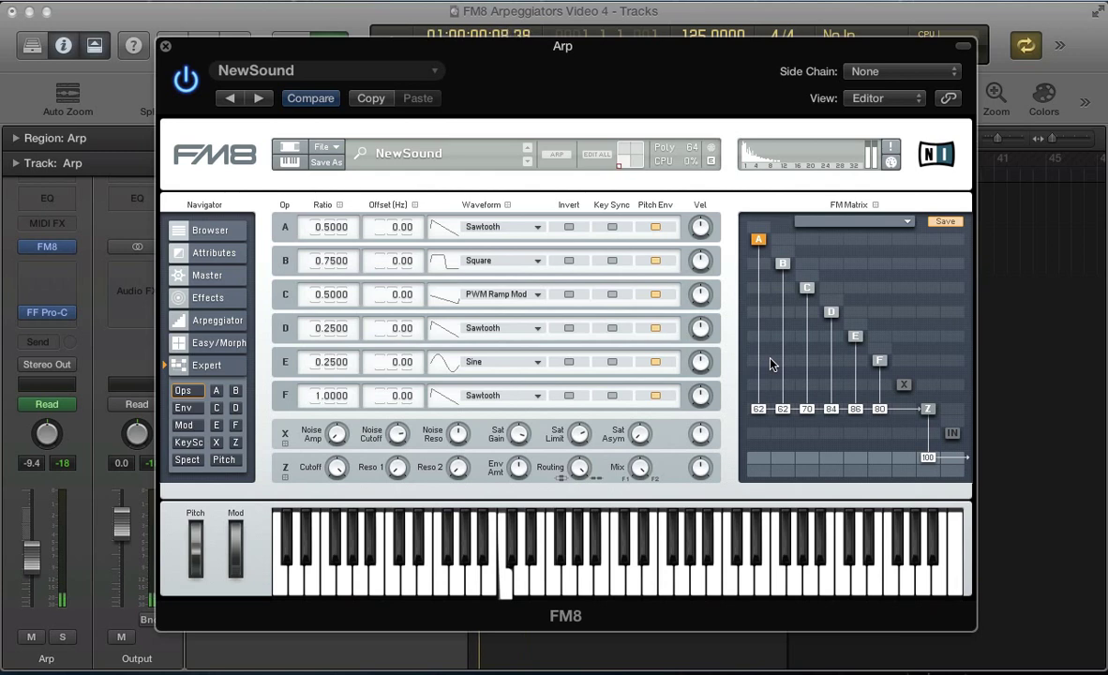
- Set self-feedback to A 22, B 38, C 16, D 12, E 24, F 8, and modulate E from A at 28 and F from B at 37
{"action": "left_click_drag", "start_coordinate": [760, 238], "coordinate": [767, 225]}
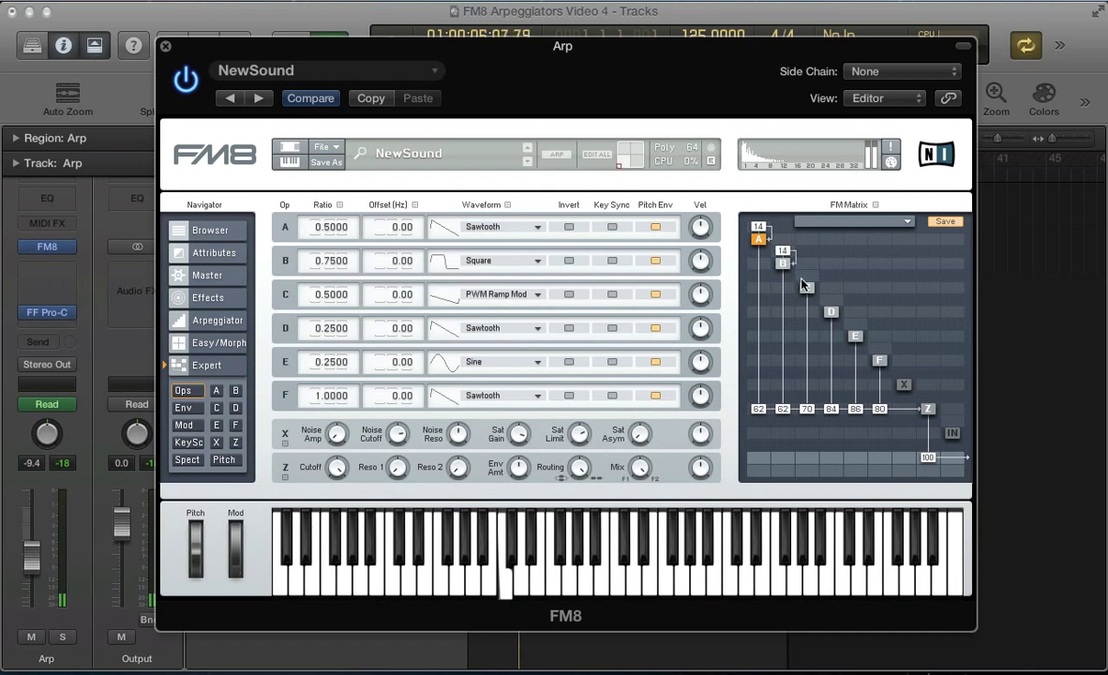
{"action": "left_click_drag", "start_coordinate": [828, 307], "coordinate": [866, 317]}
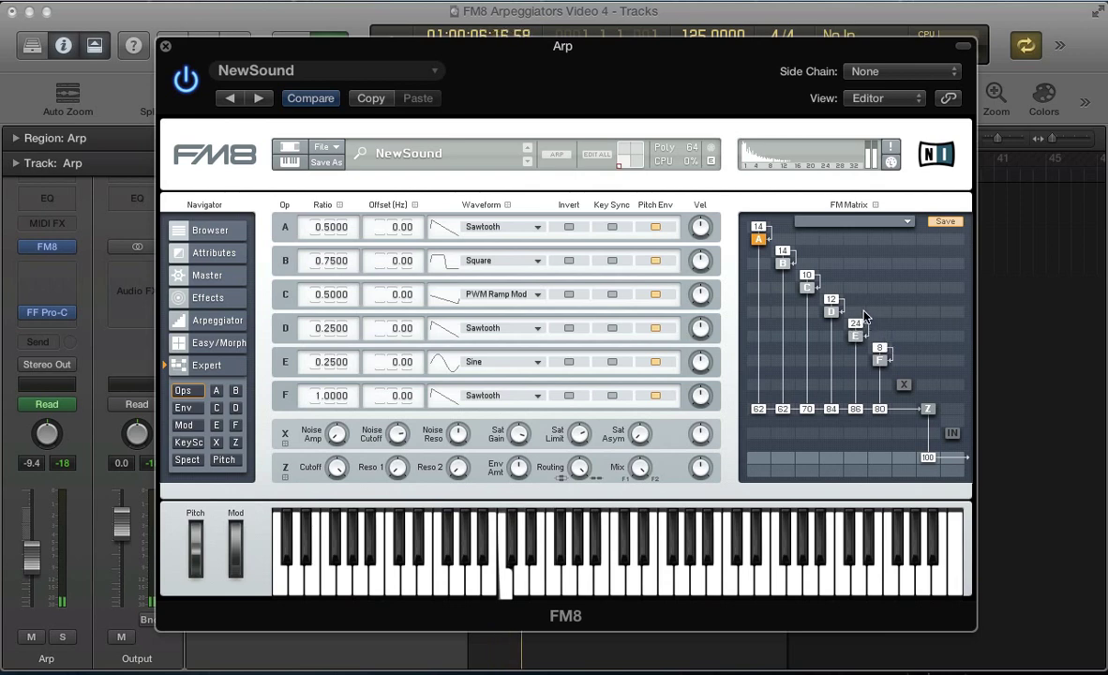
{"action": "left_click_drag", "start_coordinate": [808, 284], "coordinate": [793, 236]}
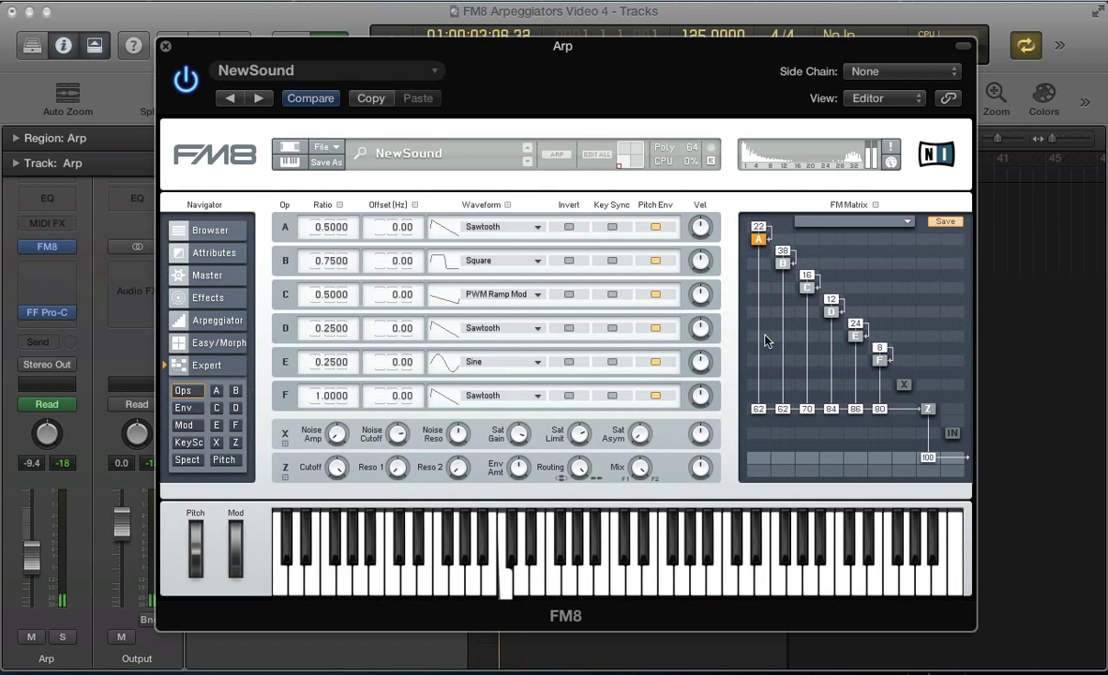
{"action": "left_click_drag", "start_coordinate": [764, 341], "coordinate": [774, 319]}
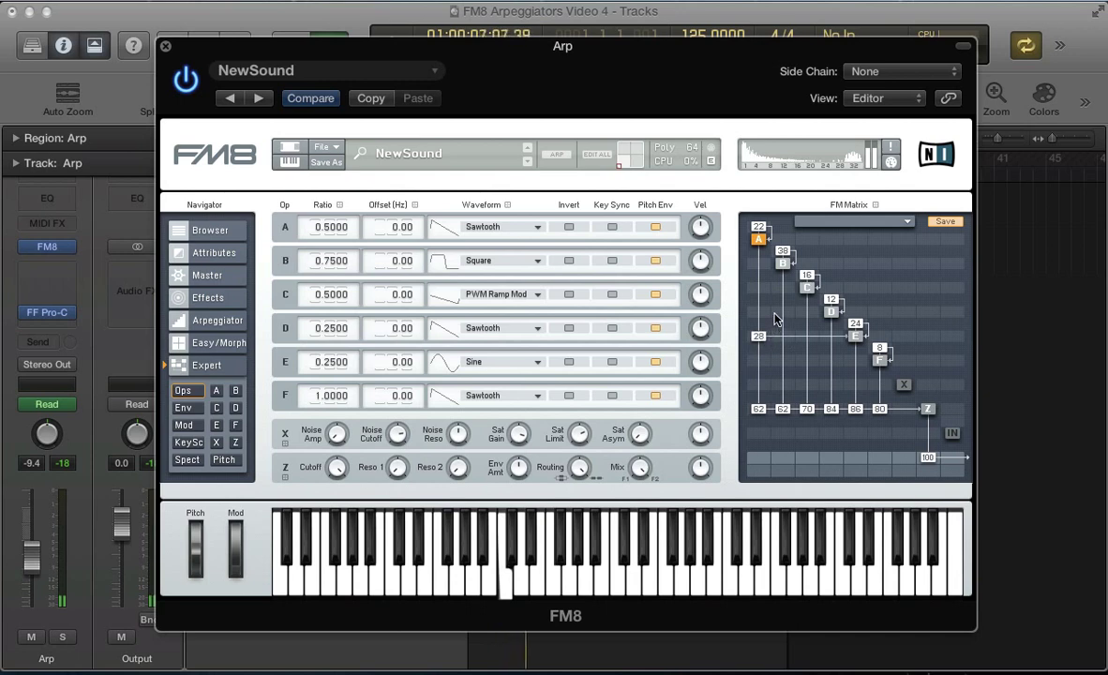
{"action": "left_click_drag", "start_coordinate": [794, 365], "coordinate": [796, 352]}
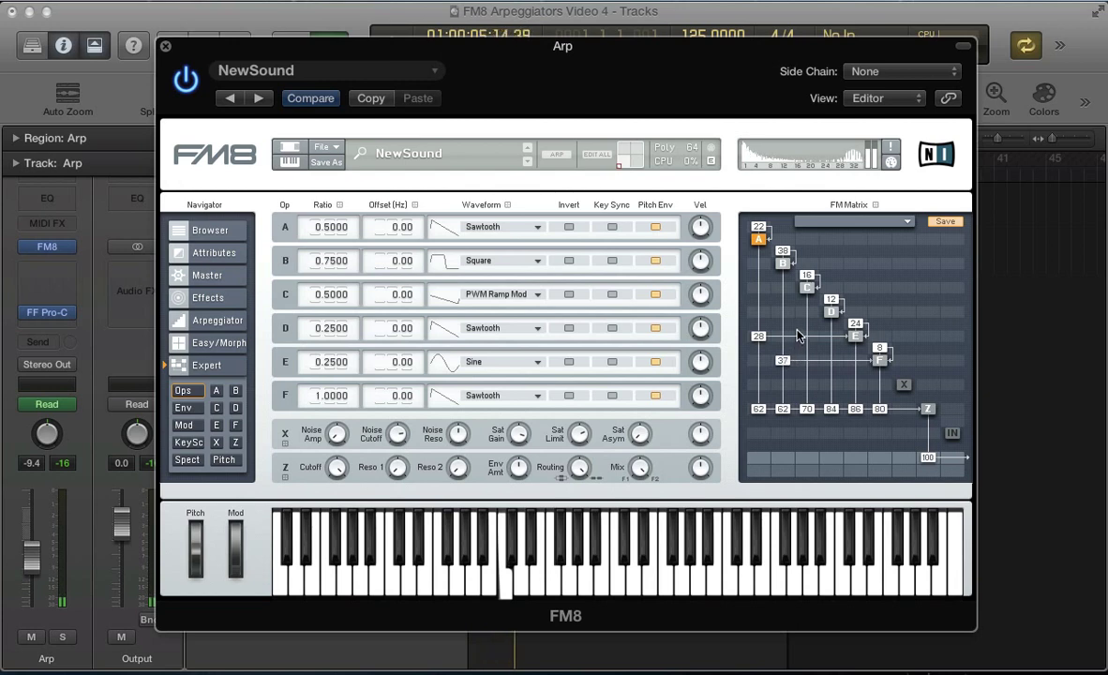
- In the master settings, set unison to 4 voices with detune 54 and pan 100, and digital quality to 100
{"action": "left_click", "coordinate": [208, 275]}
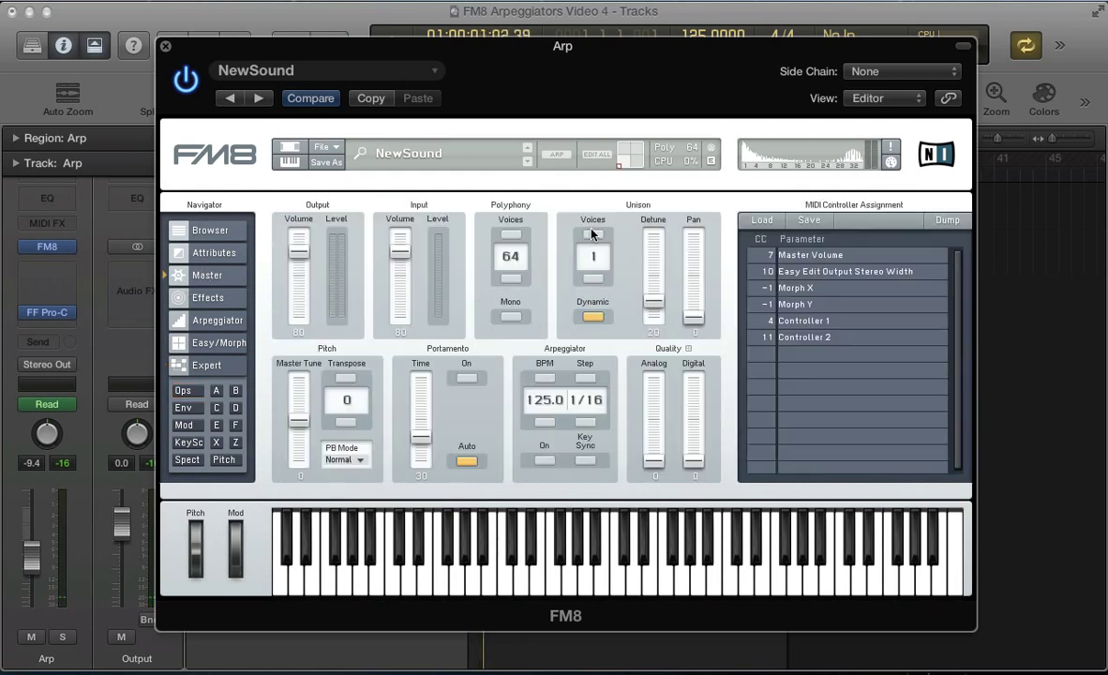
{"action": "left_click_drag", "start_coordinate": [648, 288], "coordinate": [649, 264]}
{"action": "left_click_drag", "start_coordinate": [695, 328], "coordinate": [694, 235]}
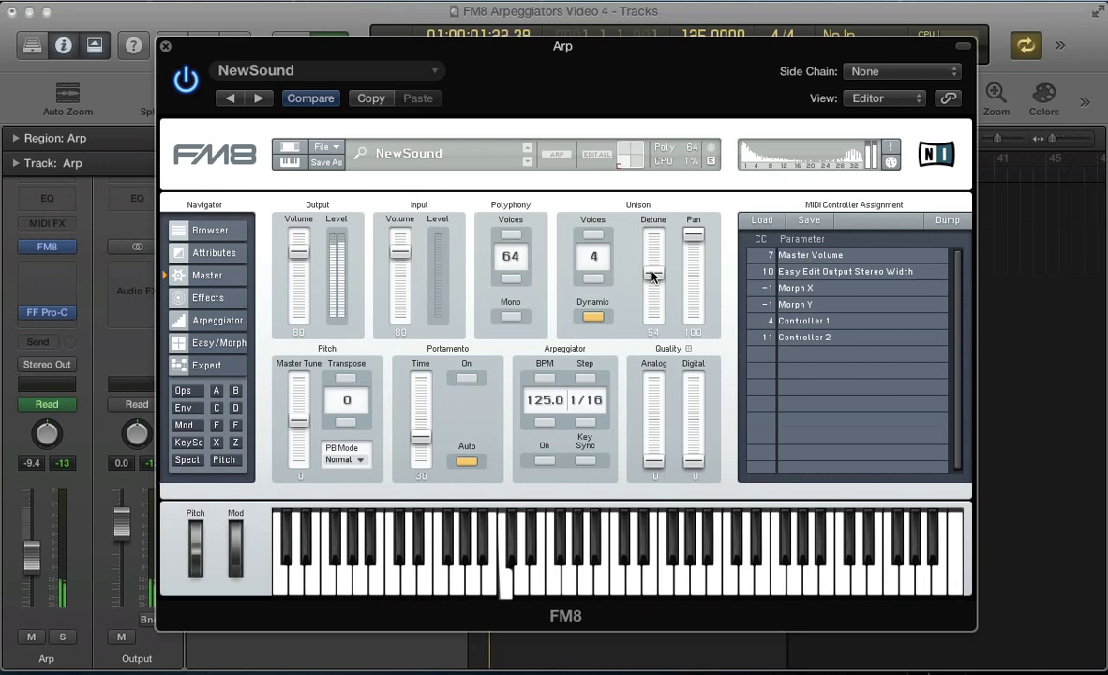
{"action": "left_click_drag", "start_coordinate": [652, 277], "coordinate": [653, 274]}
{"action": "left_click_drag", "start_coordinate": [693, 461], "coordinate": [684, 317]}
{"action": "mouse_move", "coordinate": [692, 384]}
{"action": "left_mouse_down"}
{"action": "mouse_move", "coordinate": [690, 485]}
{"action": "mouse_move", "coordinate": [691, 382]}
{"action": "left_mouse_up"}
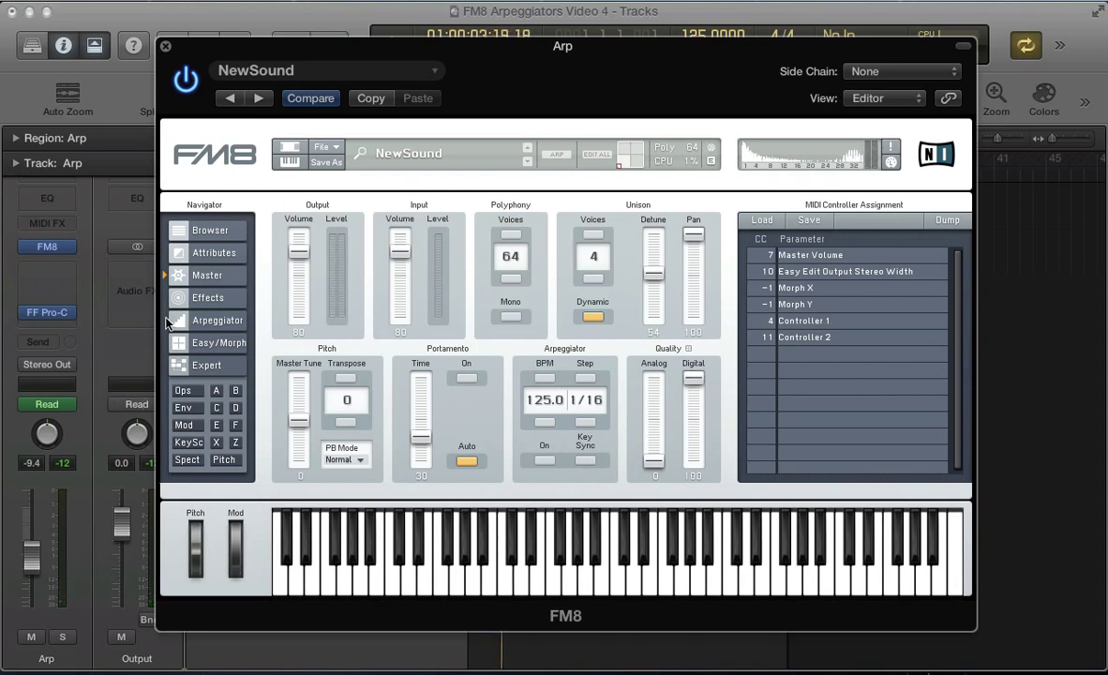
{"action": "left_click", "coordinate": [184, 392]}
{"action": "left_click", "coordinate": [211, 297]}
{"action": "left_click", "coordinate": [218, 319]}
{"action": "left_click", "coordinate": [211, 297]}
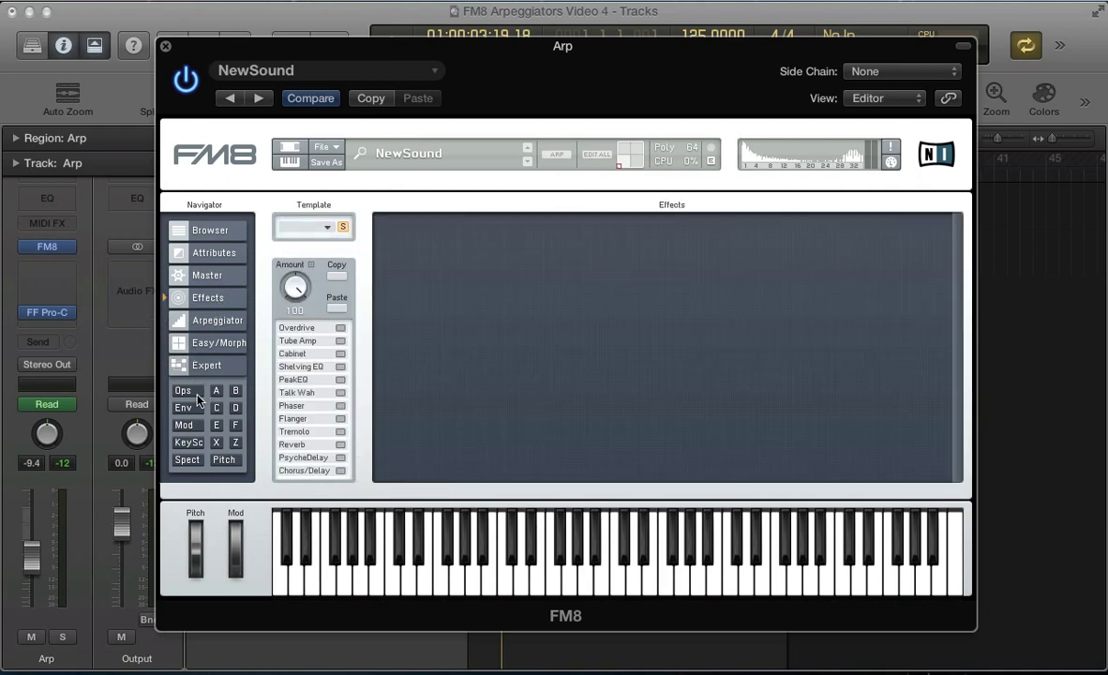
- On filter Z, set cutoff to 16, spread to 10, the first resonance to 32 and the second resonance to 28
{"action": "left_click", "coordinate": [182, 423]}
{"action": "left_click", "coordinate": [235, 443]}
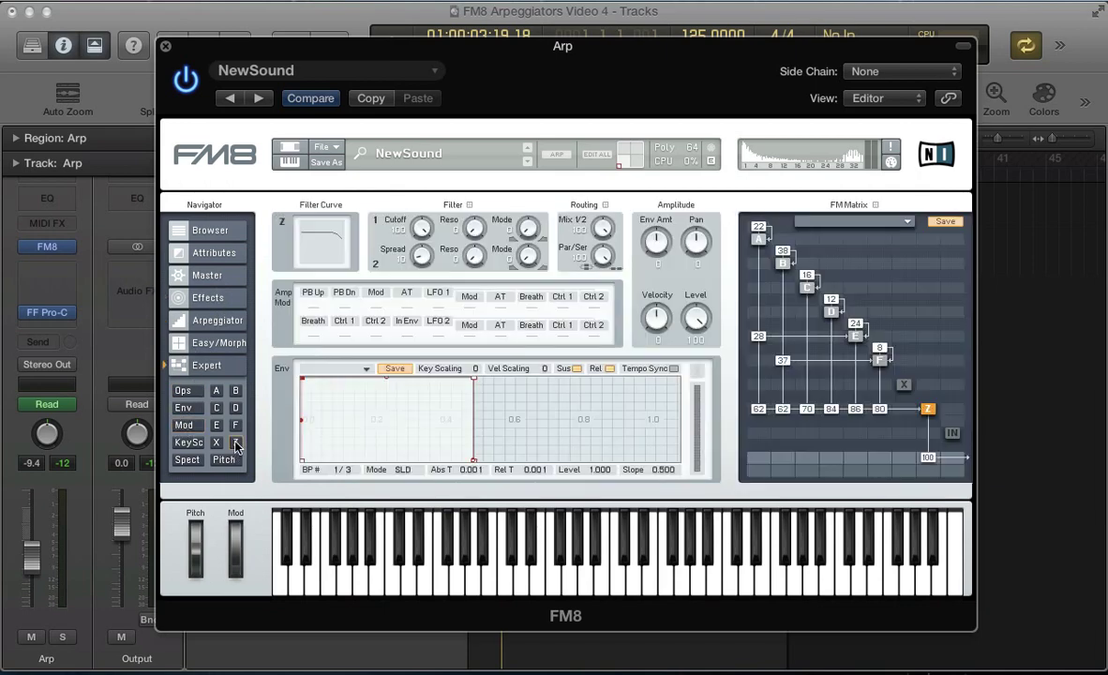
{"action": "left_click_drag", "start_coordinate": [423, 237], "coordinate": [434, 319]}
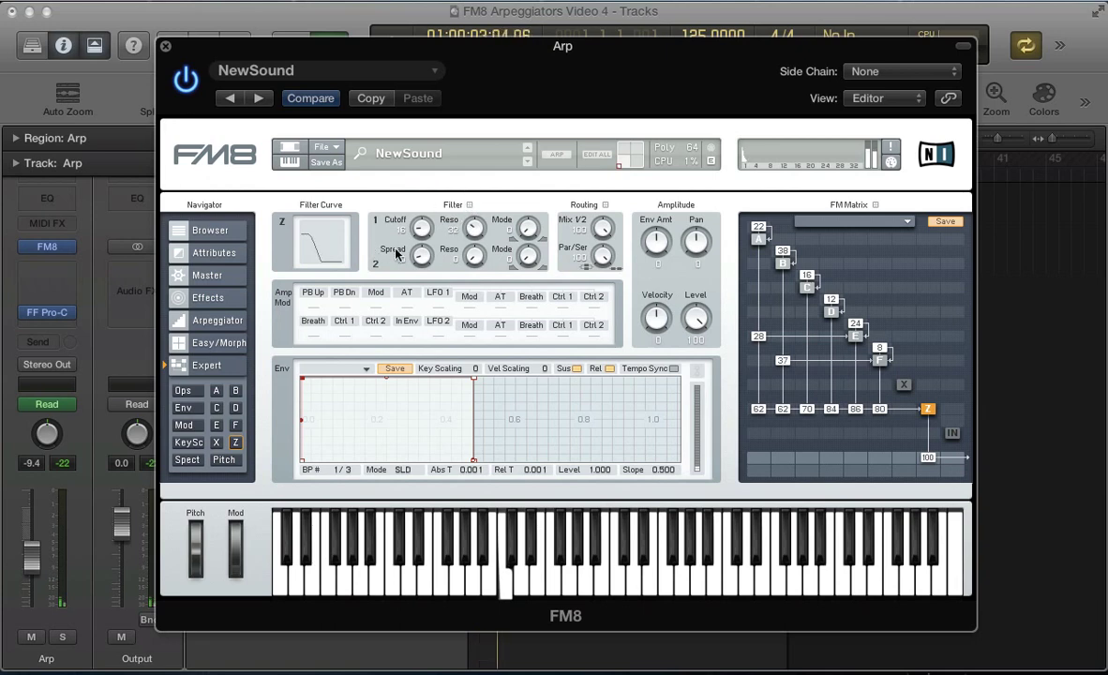
{"action": "left_click_drag", "start_coordinate": [470, 264], "coordinate": [470, 234]}
- Set filter Z's envelope amount to 61 and shape its envelope into a quick decay ending at level 0
{"action": "left_click_drag", "start_coordinate": [472, 466], "coordinate": [482, 461]}
{"action": "left_click_drag", "start_coordinate": [660, 244], "coordinate": [663, 219]}
{"action": "left_click_drag", "start_coordinate": [472, 383], "coordinate": [450, 462]}
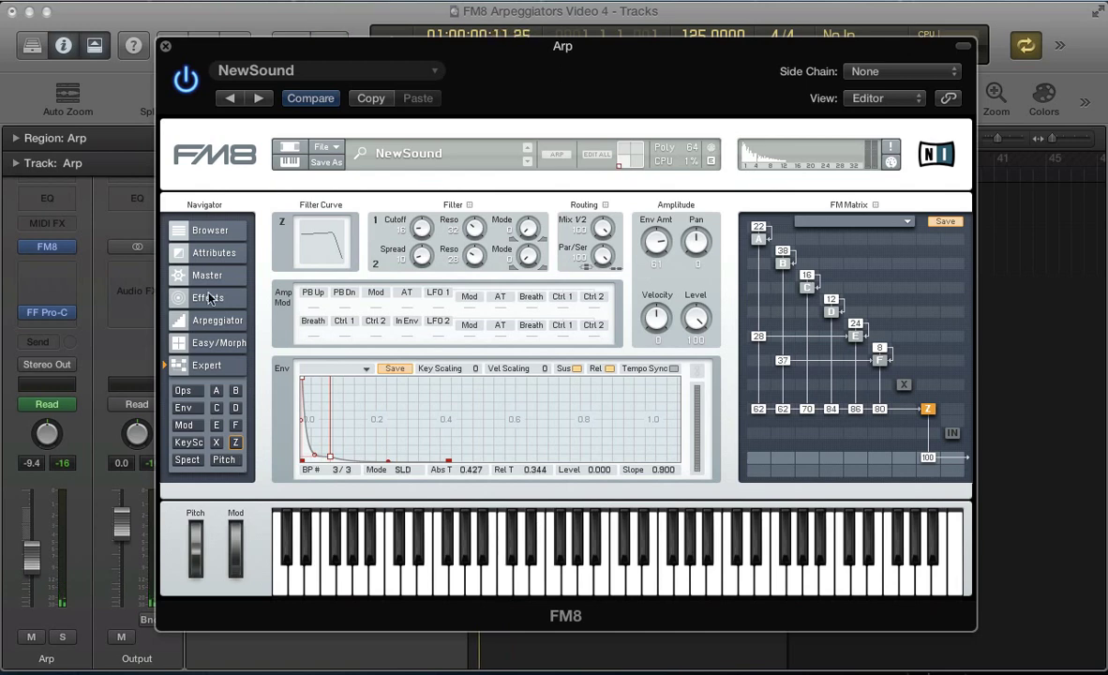
- Switch on the arpeggiator and extend its pattern to 32 steps
{"action": "left_click", "coordinate": [220, 322]}
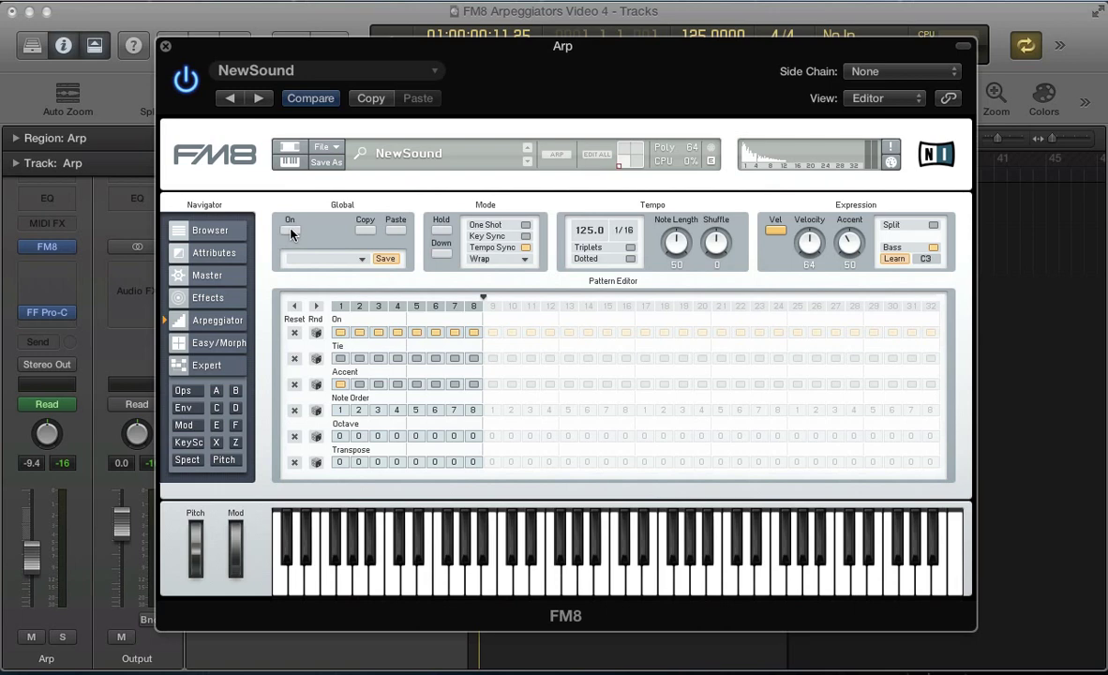
{"action": "left_click", "coordinate": [291, 231]}
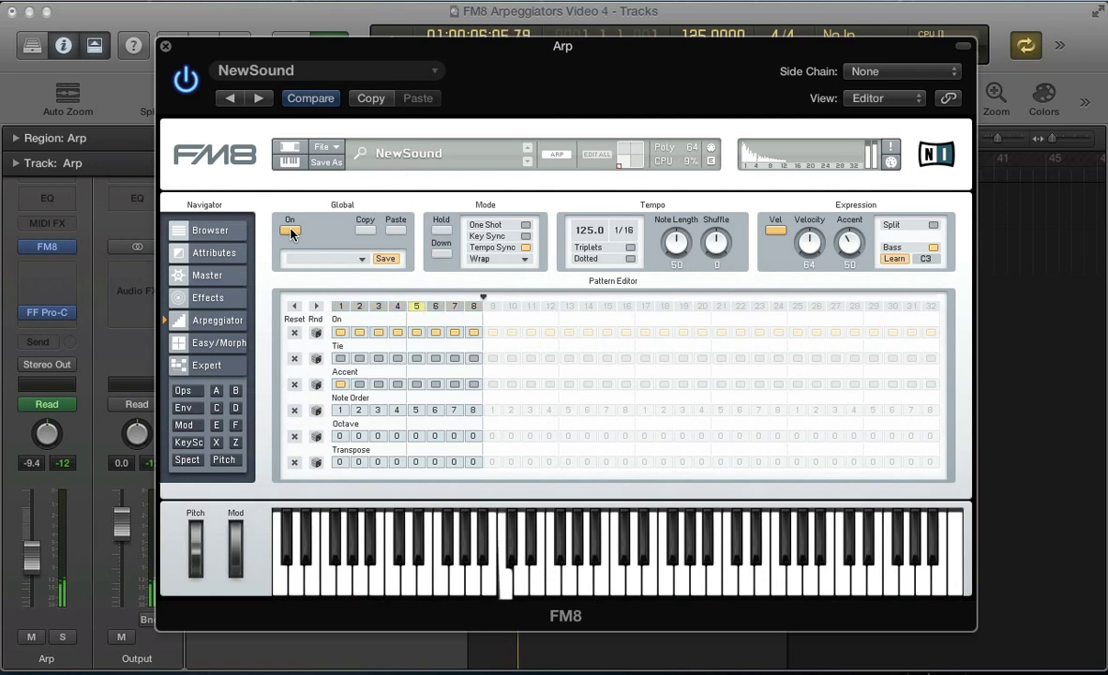
{"action": "left_click_drag", "start_coordinate": [482, 298], "coordinate": [954, 320]}
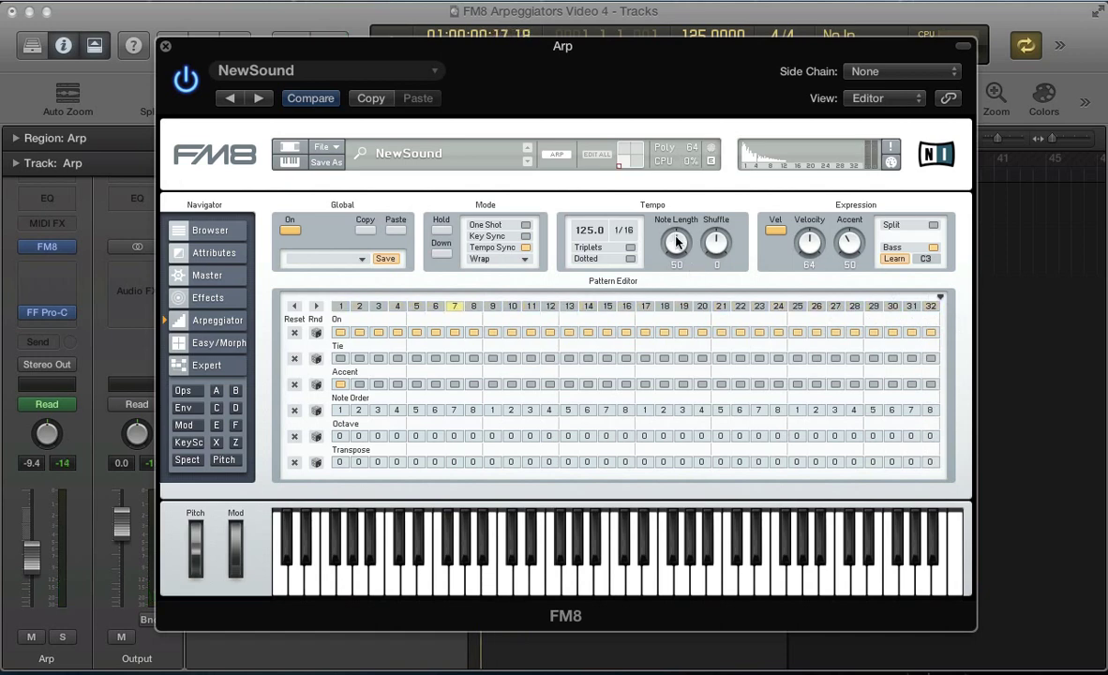
- Set the arpeggiator's note length to 100, enable Key Sync, remove step 1's accent and set step 1's octave to 1
{"action": "left_click_drag", "start_coordinate": [677, 241], "coordinate": [677, 188]}
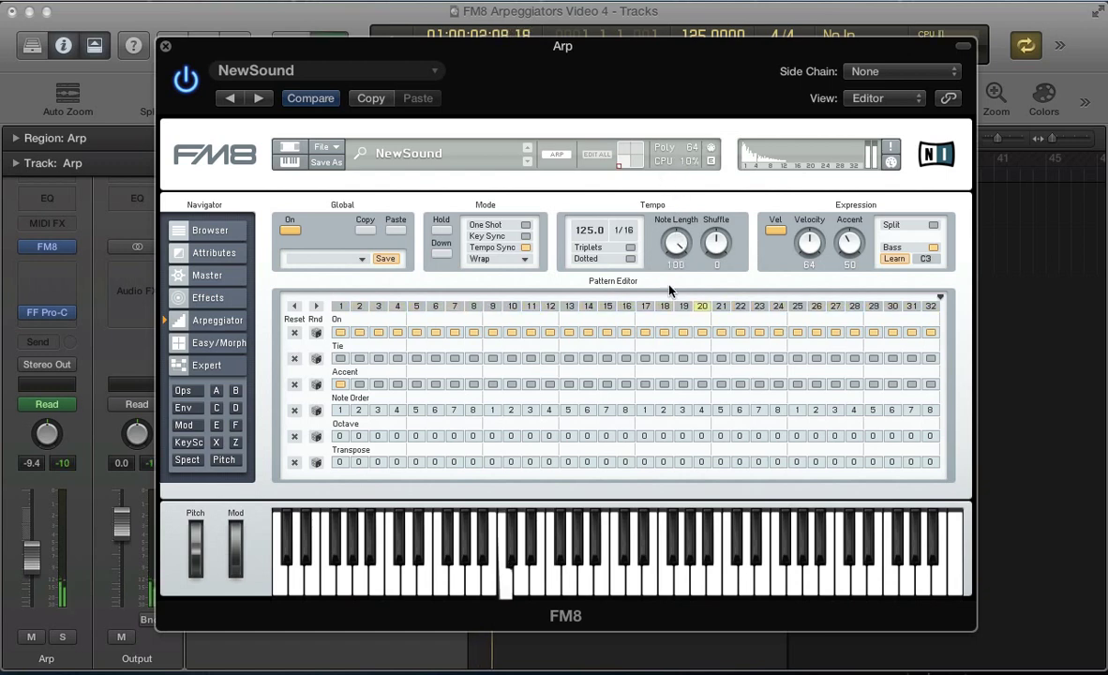
{"action": "left_click", "coordinate": [340, 384]}
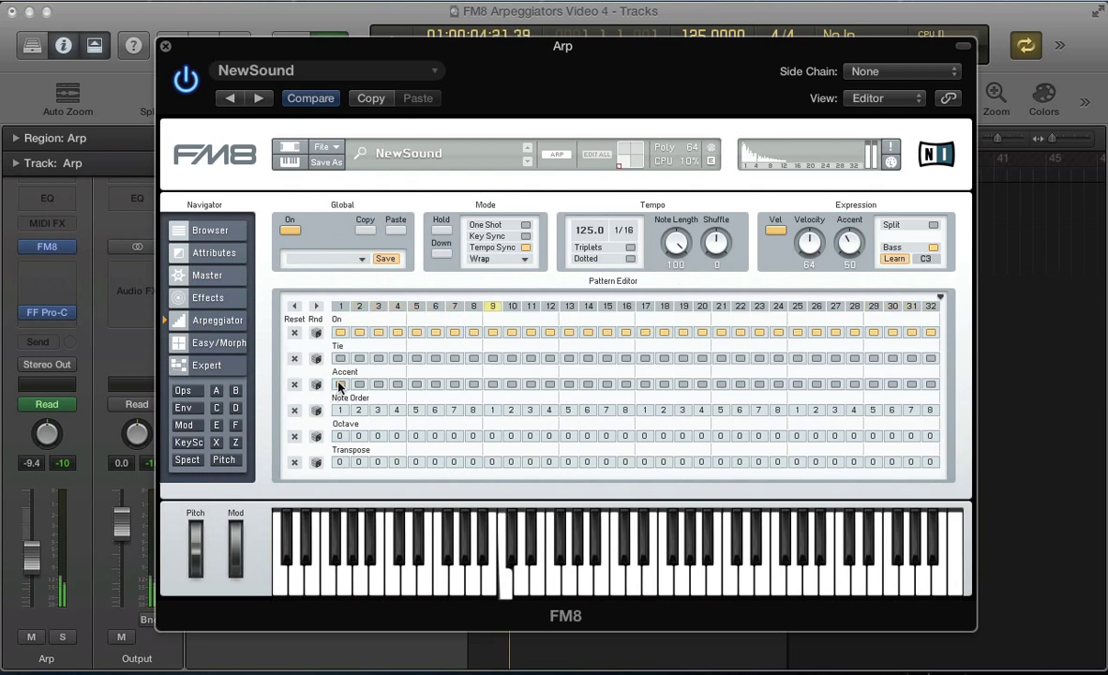
{"action": "left_click", "coordinate": [526, 237]}
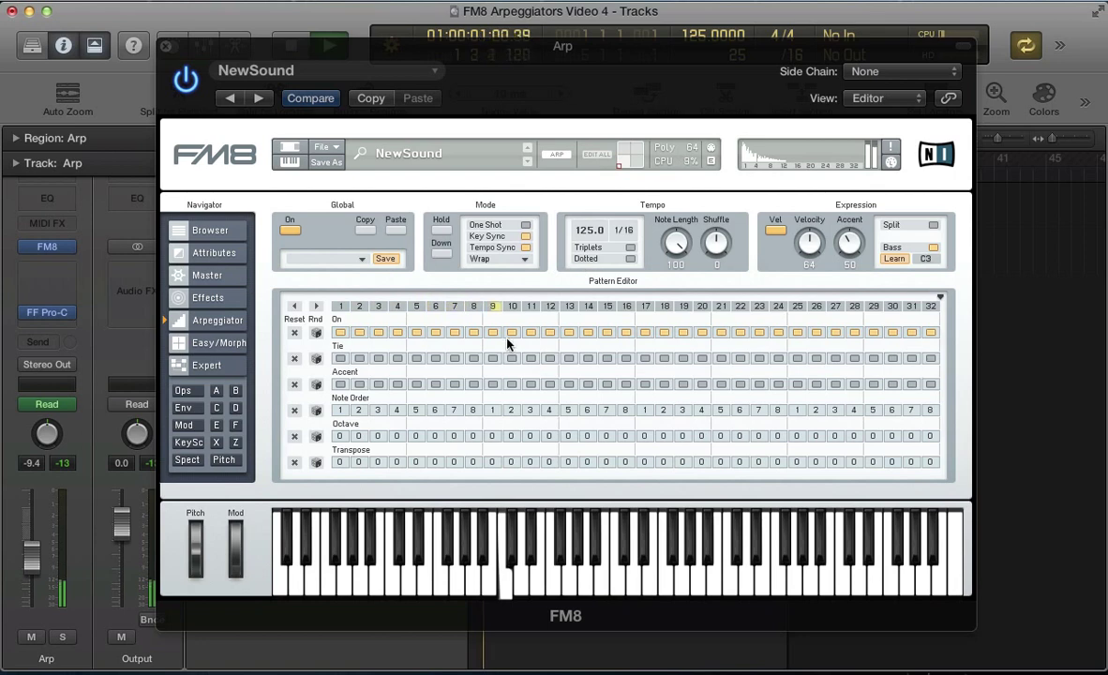
{"action": "left_click", "coordinate": [340, 437]}
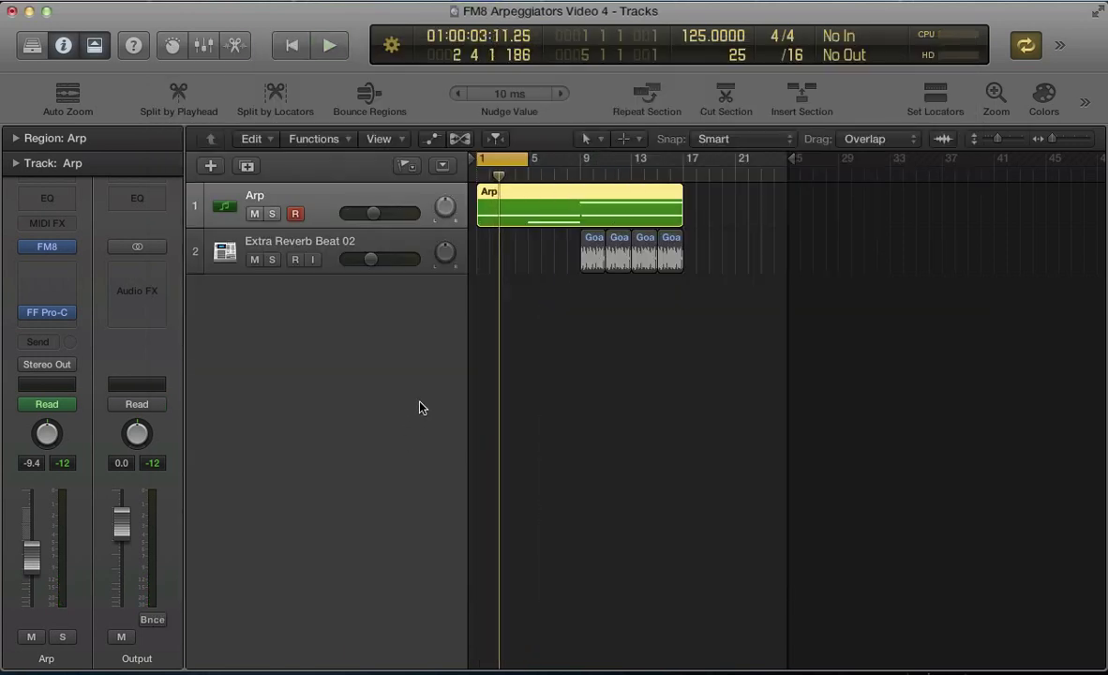
- Show the Arp region's notes in the piano roll and start playback
{"action": "key", "text": "p"}
{"action": "scroll", "coordinate": [690, 604], "scroll_direction": "down", "scroll_amount": 5}
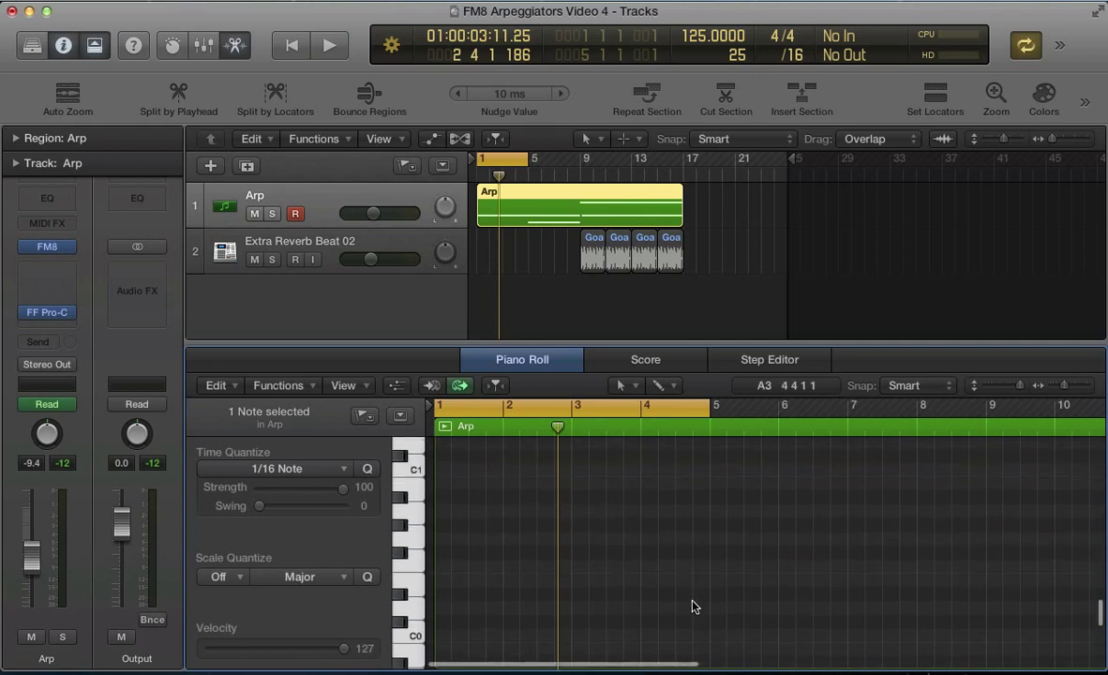
{"action": "key", "text": "space"}
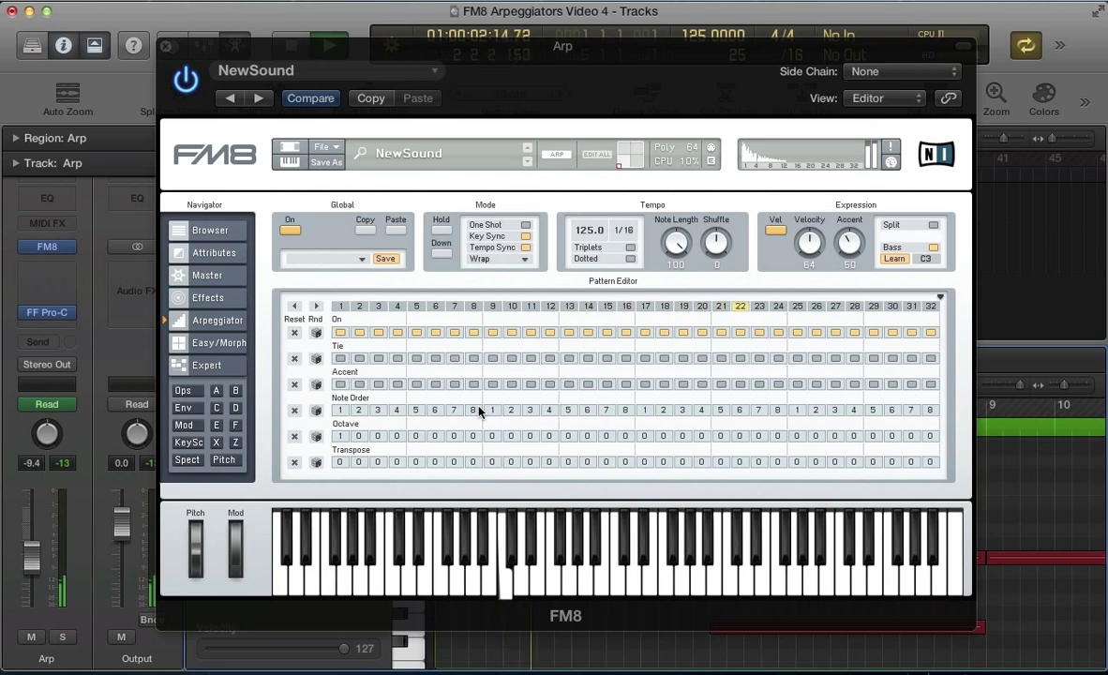
- Set the octave of arpeggiator steps 6, 8, 9 and 11 to 1
{"action": "left_click", "coordinate": [434, 437]}
{"action": "left_click", "coordinate": [434, 452]}
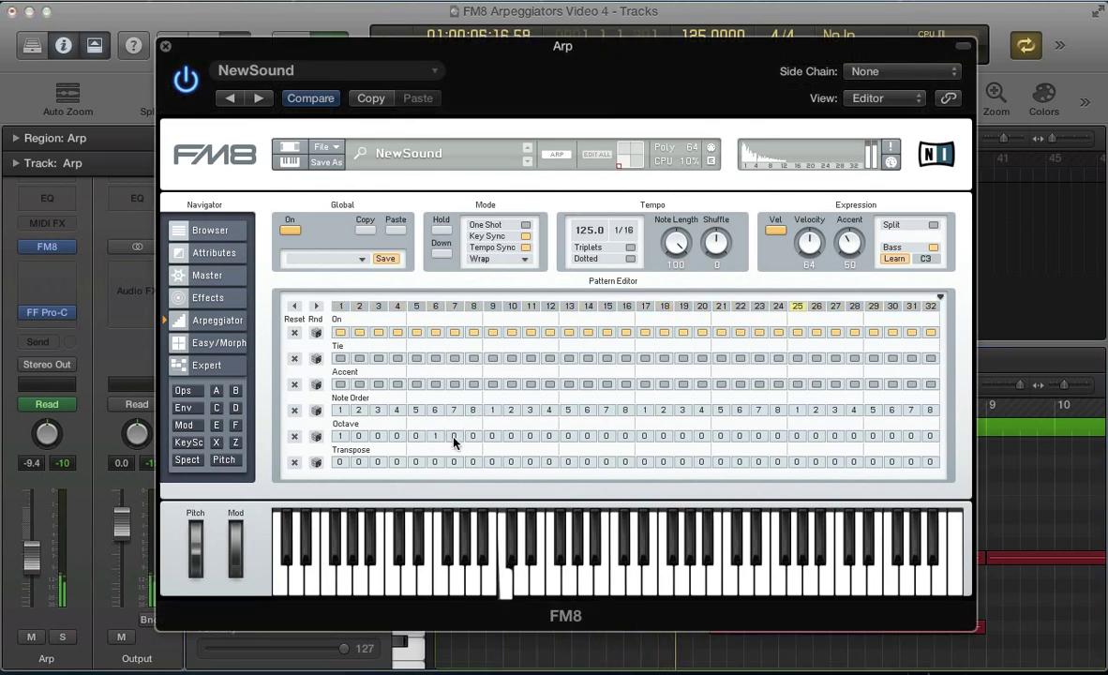
{"action": "left_click", "coordinate": [472, 437]}
{"action": "left_click", "coordinate": [472, 453]}
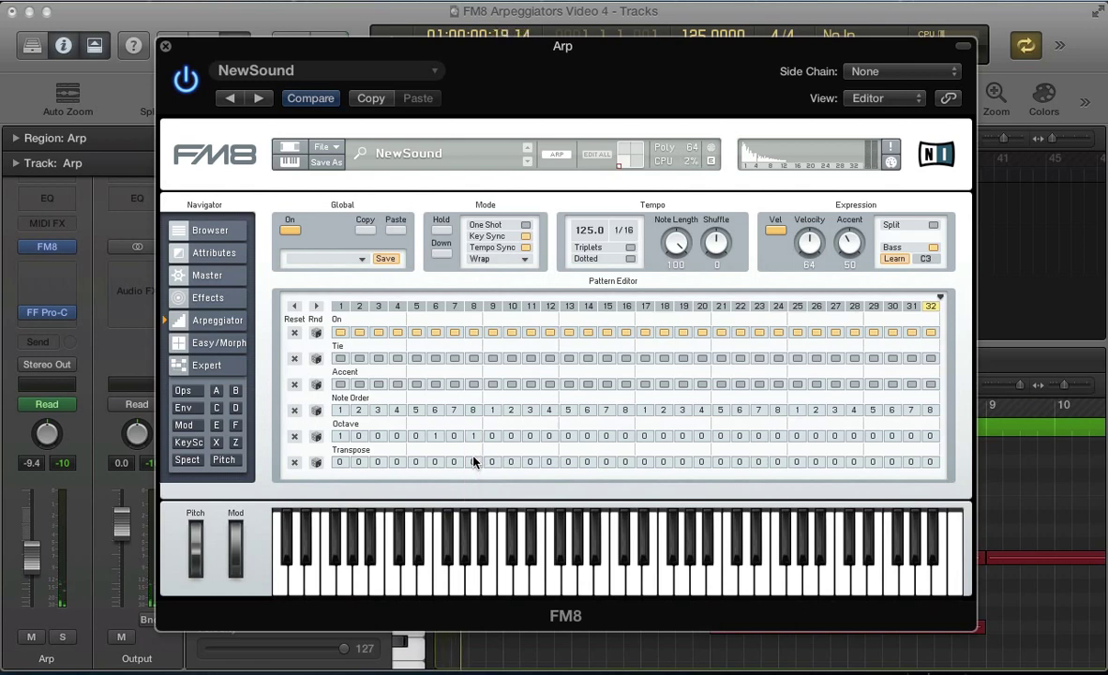
{"action": "left_click", "coordinate": [492, 437]}
{"action": "left_click", "coordinate": [492, 454]}
{"action": "left_click", "coordinate": [531, 437]}
{"action": "left_click", "coordinate": [530, 454]}
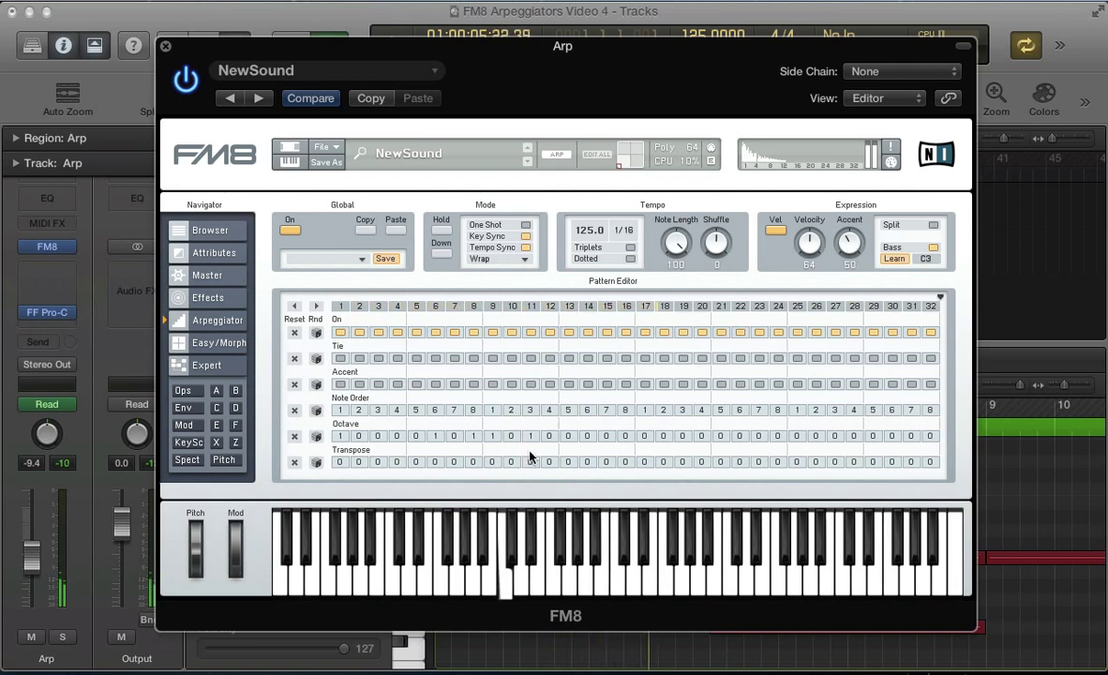
- Set the octave of arpeggiator steps 13, 15 and 16 to 1
{"action": "left_click", "coordinate": [569, 437]}
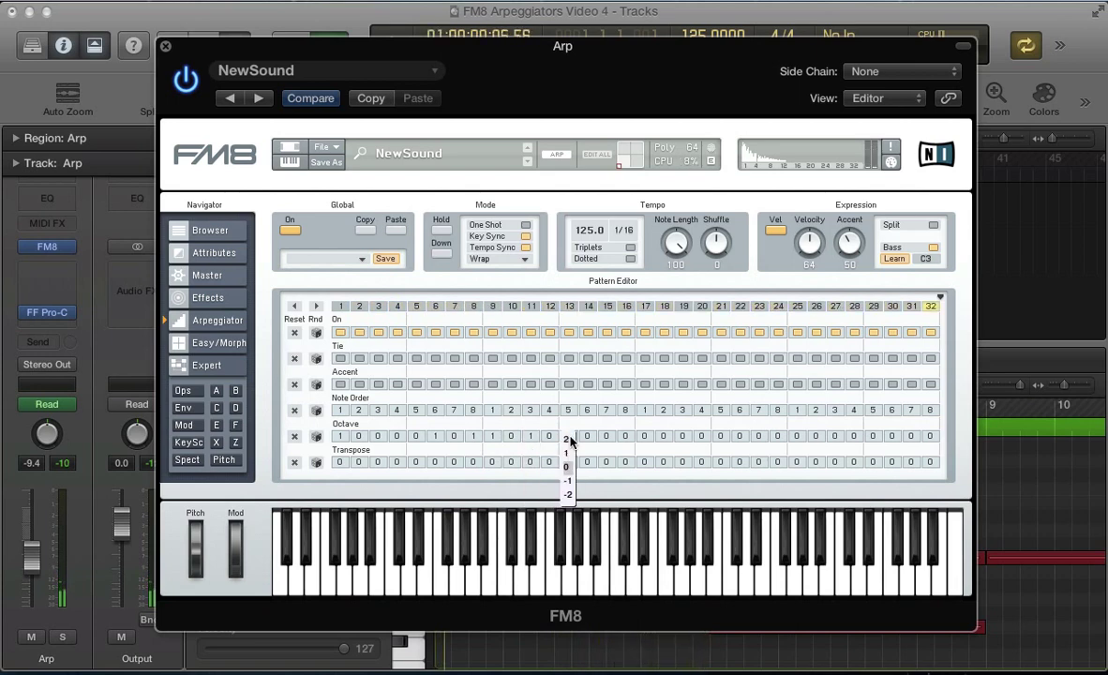
{"action": "left_click", "coordinate": [572, 466]}
{"action": "left_click", "coordinate": [567, 440]}
{"action": "left_click", "coordinate": [568, 453]}
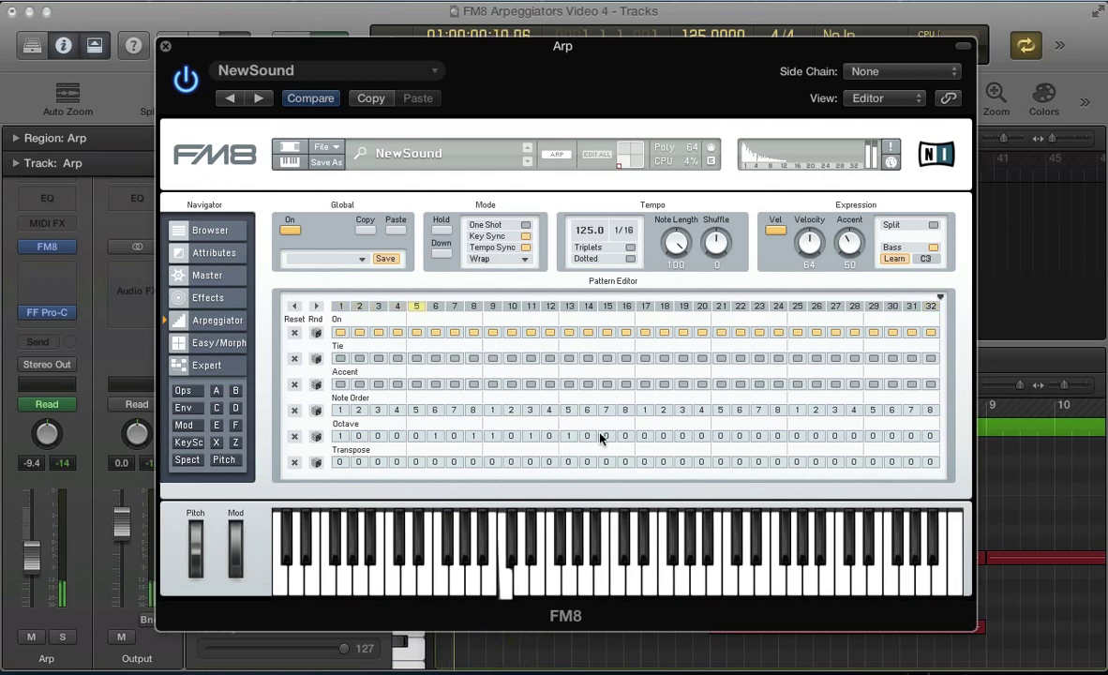
{"action": "left_click", "coordinate": [604, 436]}
{"action": "left_click", "coordinate": [605, 452]}
{"action": "left_click", "coordinate": [625, 435]}
{"action": "left_click", "coordinate": [625, 453]}
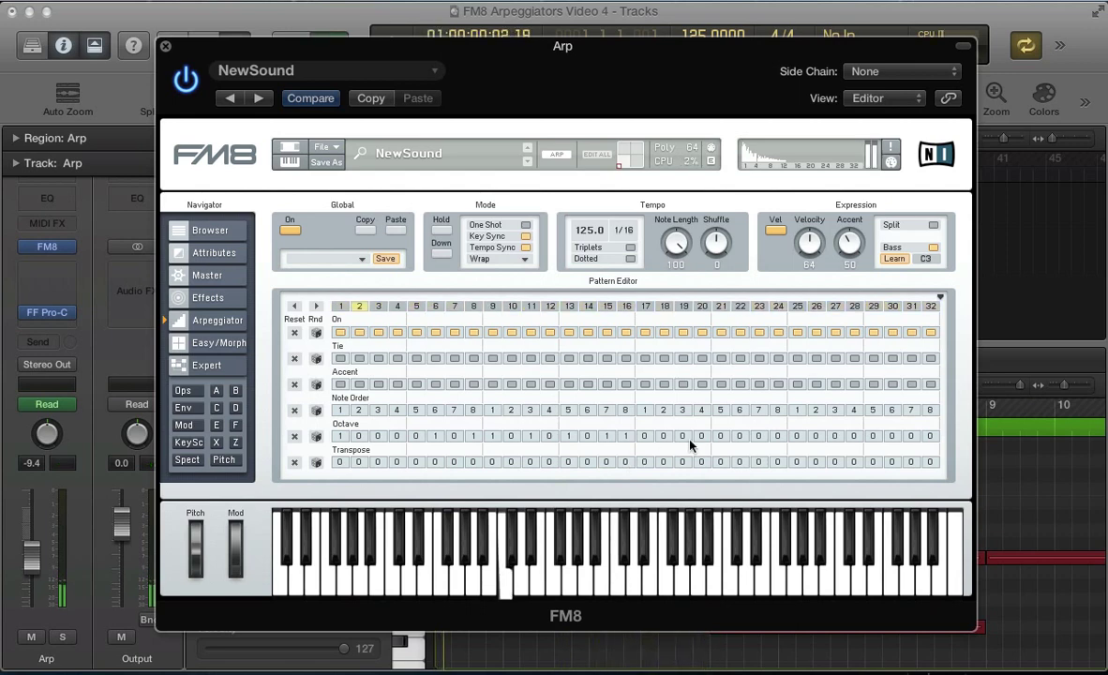
- Set the octave of arpeggiator steps 22, 24 and 25 to 1
{"action": "left_click", "coordinate": [739, 442]}
{"action": "left_click", "coordinate": [739, 453]}
{"action": "left_click", "coordinate": [779, 436]}
{"action": "left_click", "coordinate": [781, 453]}
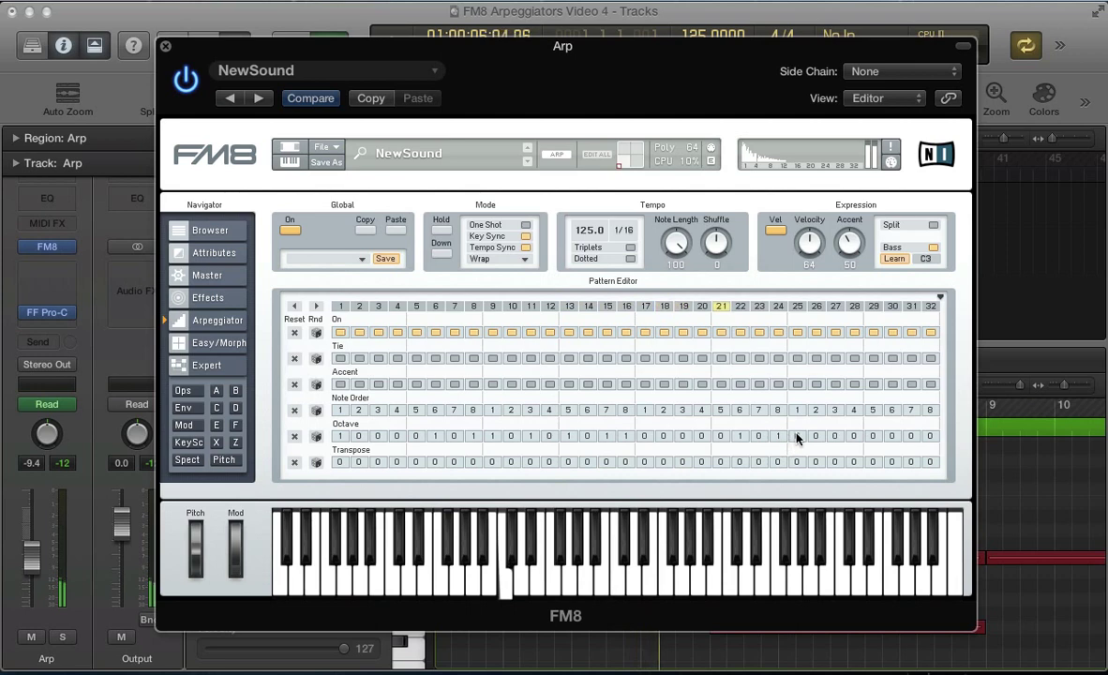
{"action": "left_click", "coordinate": [797, 437]}
{"action": "left_click", "coordinate": [796, 453]}
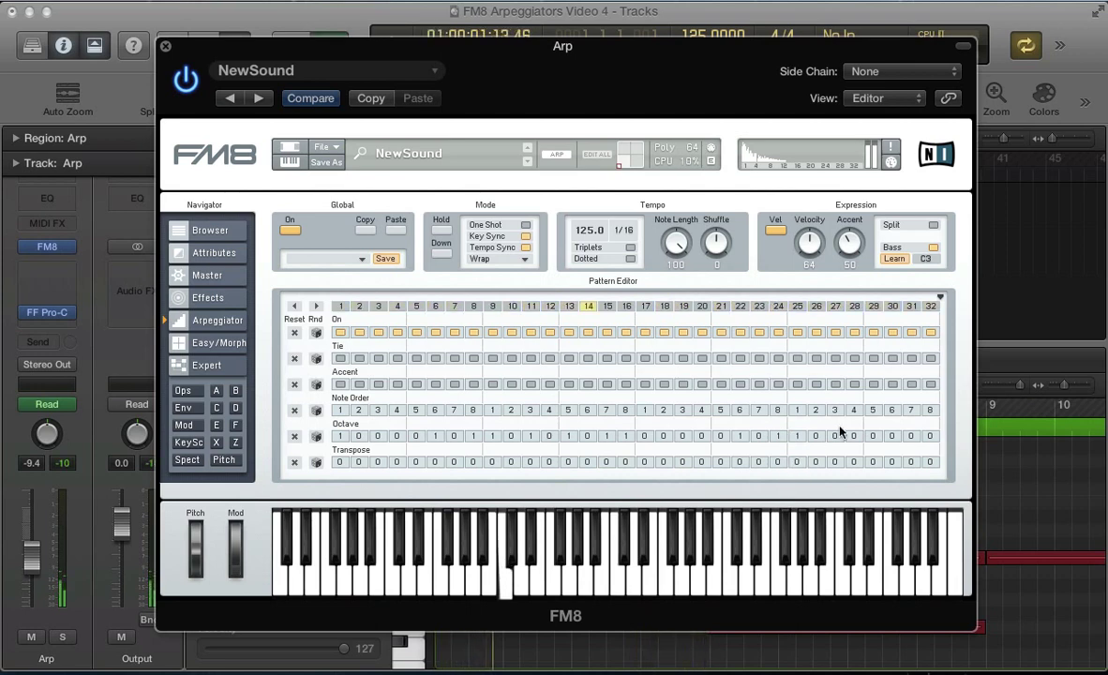
- Set the octave of arpeggiator steps 29 and 31 to 1 and of step 32 to 2
{"action": "left_click", "coordinate": [871, 437]}
{"action": "left_click", "coordinate": [871, 453]}
{"action": "left_click", "coordinate": [927, 438]}
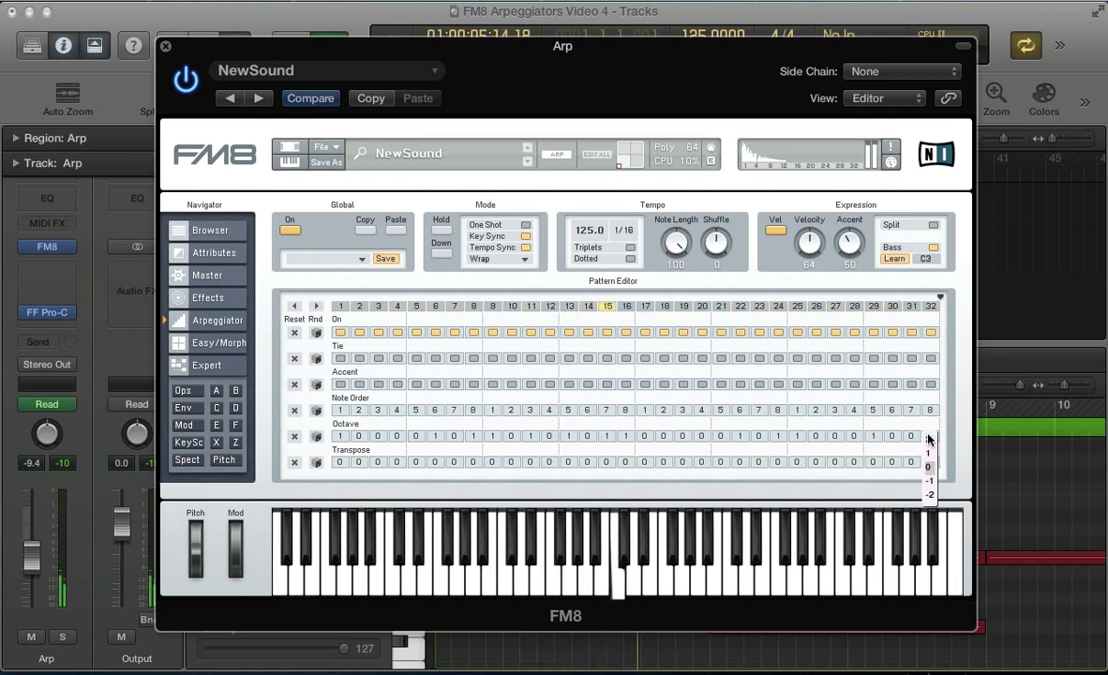
{"action": "left_click", "coordinate": [930, 439]}
{"action": "left_click", "coordinate": [929, 439]}
{"action": "left_click", "coordinate": [926, 439]}
{"action": "left_click", "coordinate": [912, 441]}
{"action": "left_click", "coordinate": [911, 450]}
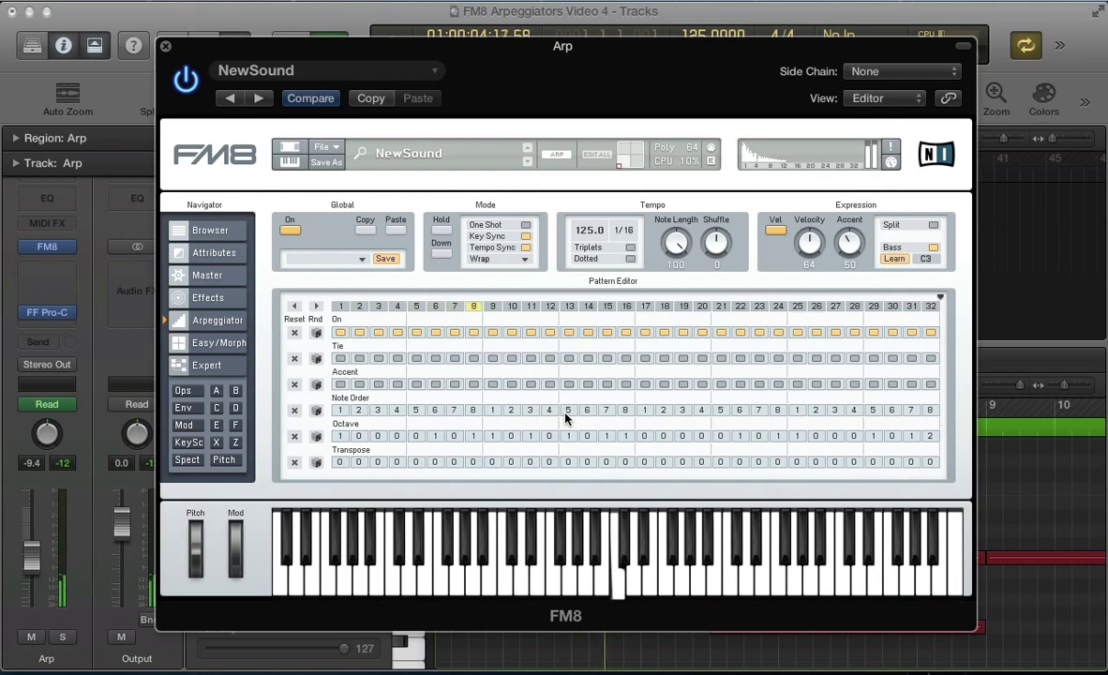
- Set the arpeggiator's transpose to 7 on step 1, 8 on step 6 and 3 on step 8
{"action": "key", "text": "super+w"}
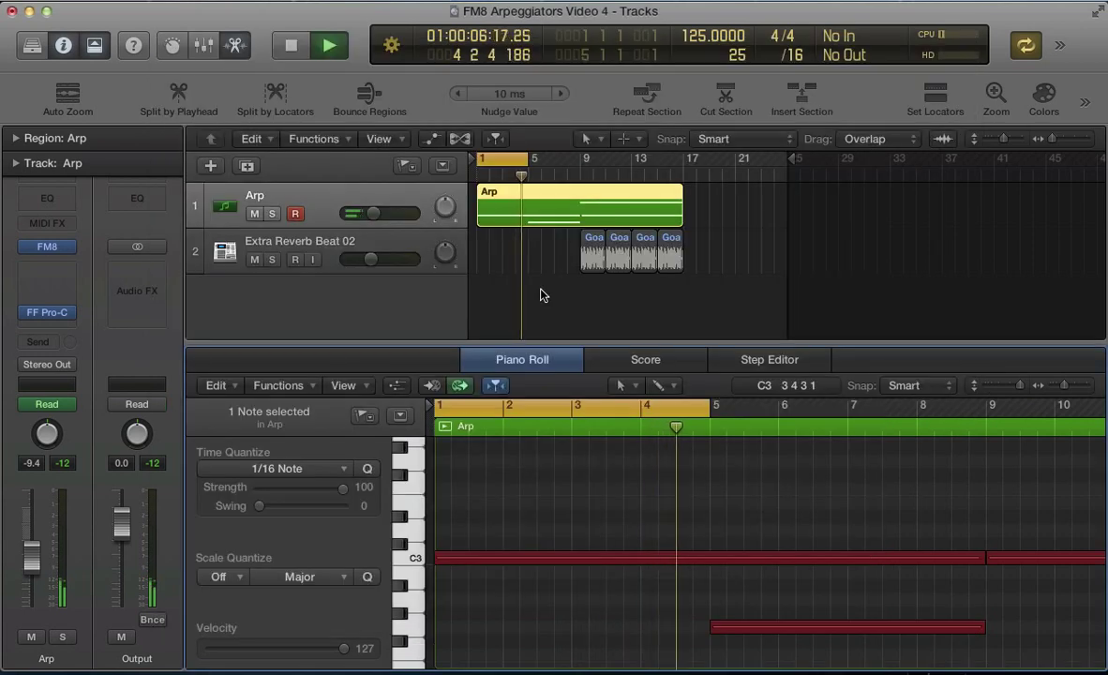
{"action": "key", "text": "v"}
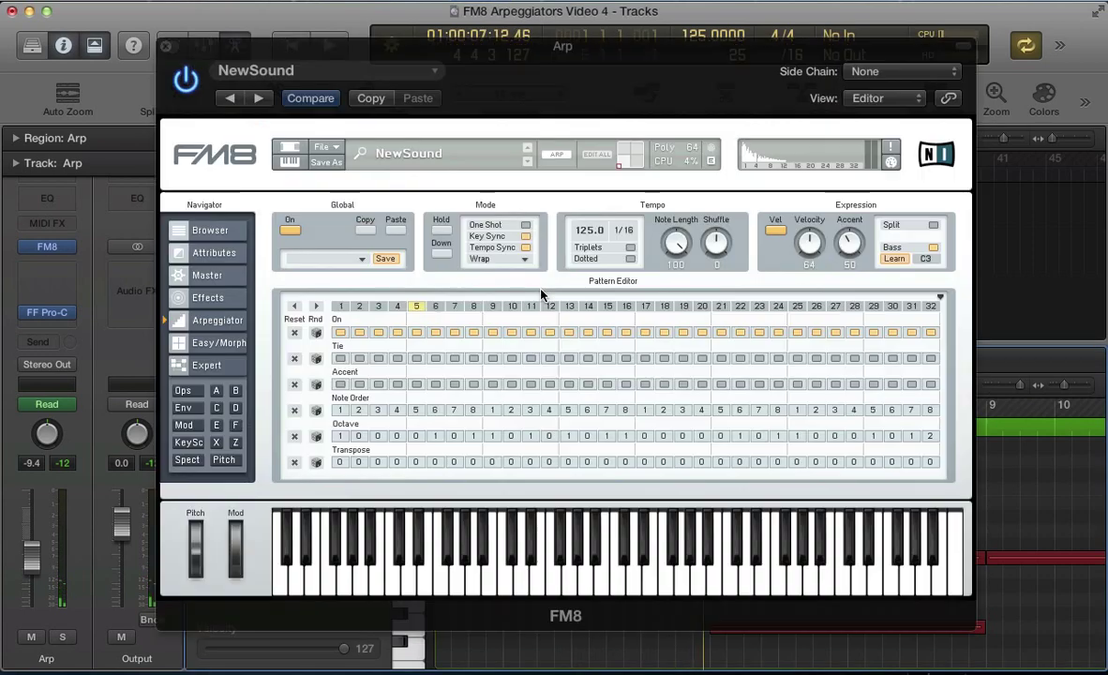
{"action": "left_click", "coordinate": [335, 466]}
{"action": "left_click", "coordinate": [340, 341]}
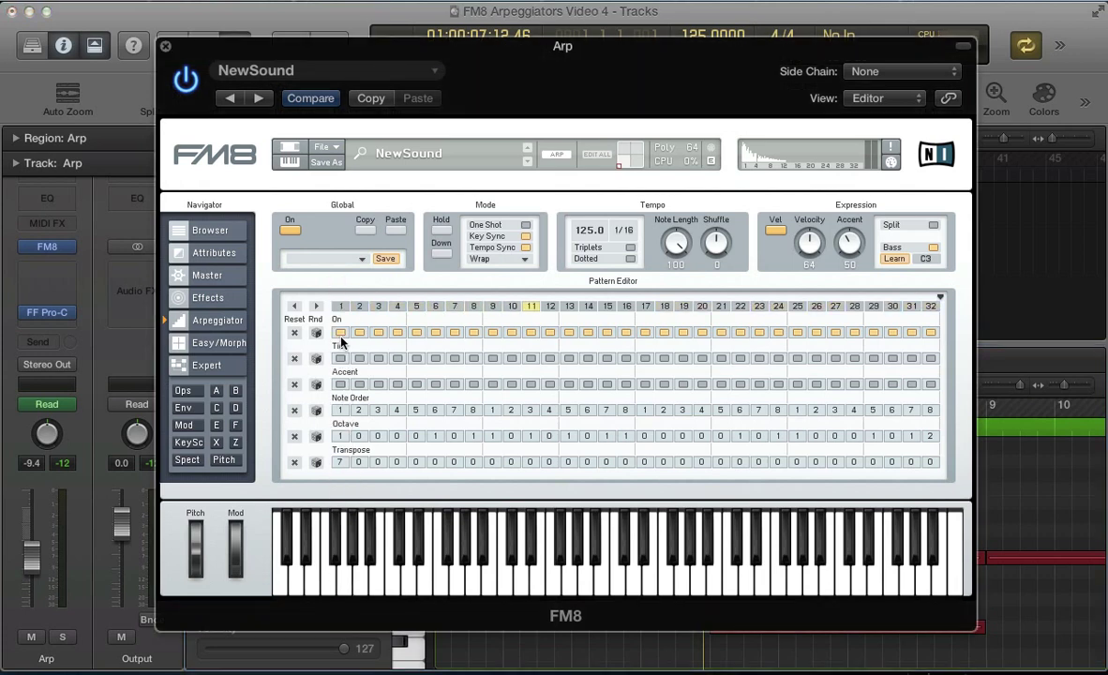
{"action": "left_click", "coordinate": [435, 462]}
{"action": "left_click", "coordinate": [434, 335]}
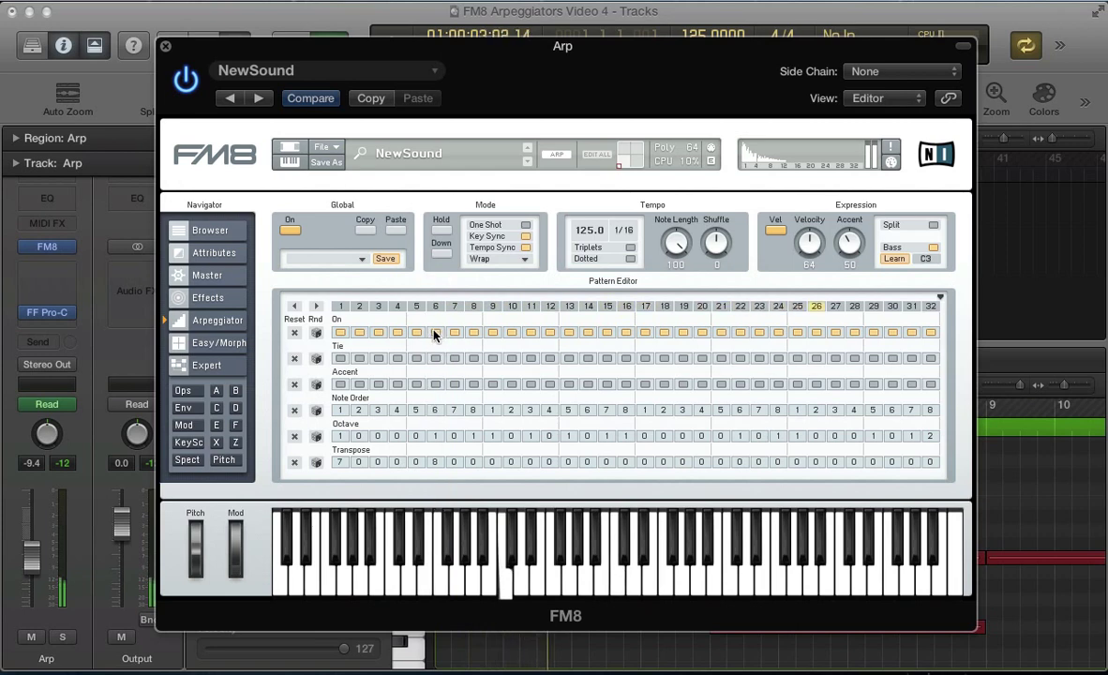
{"action": "left_click", "coordinate": [473, 462]}
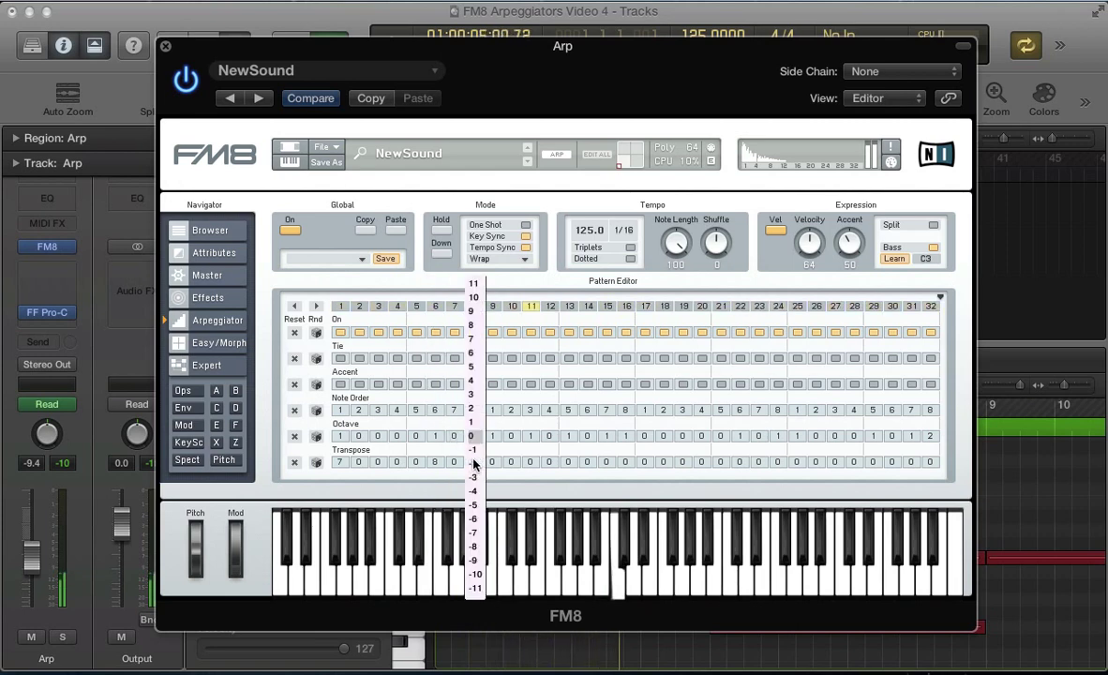
{"action": "left_click", "coordinate": [472, 393]}
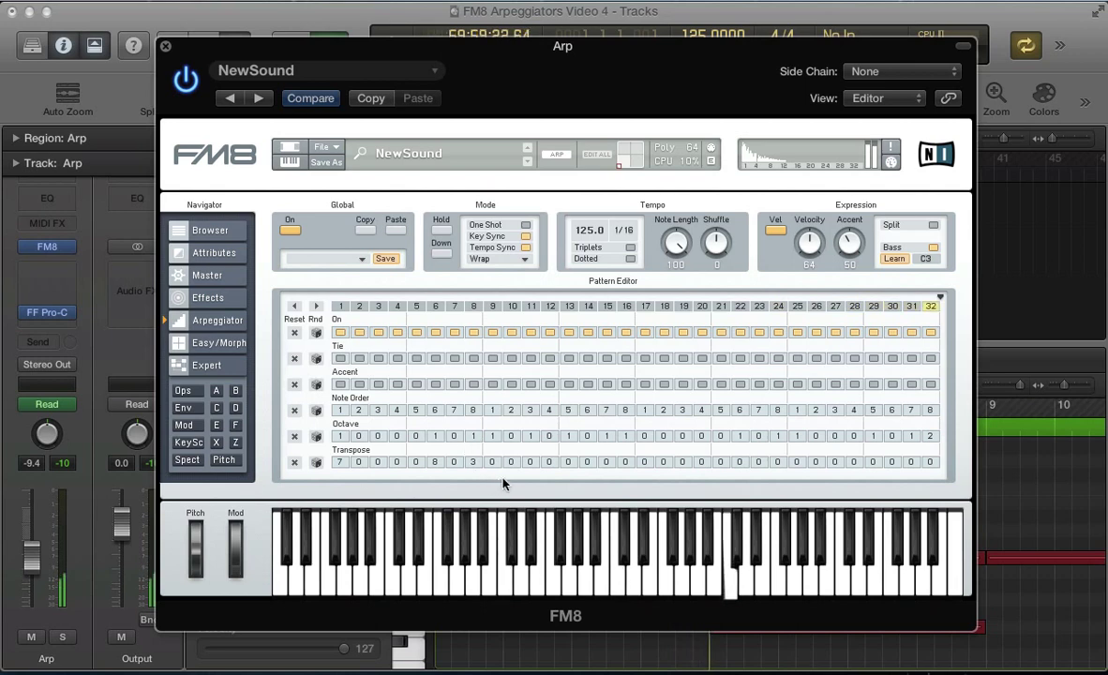
- Set the arpeggiator's transpose to 7 on step 11, 5 on step 15 and 10 on step 16
{"action": "left_click", "coordinate": [530, 462]}
{"action": "left_click", "coordinate": [530, 339]}
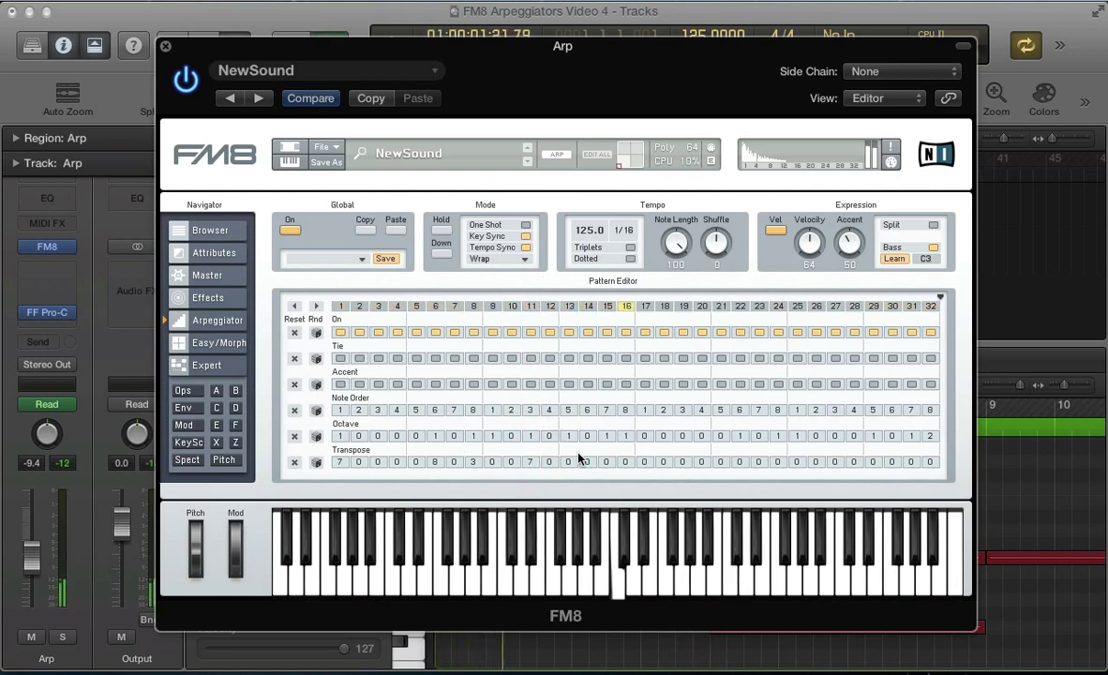
{"action": "left_click", "coordinate": [606, 462]}
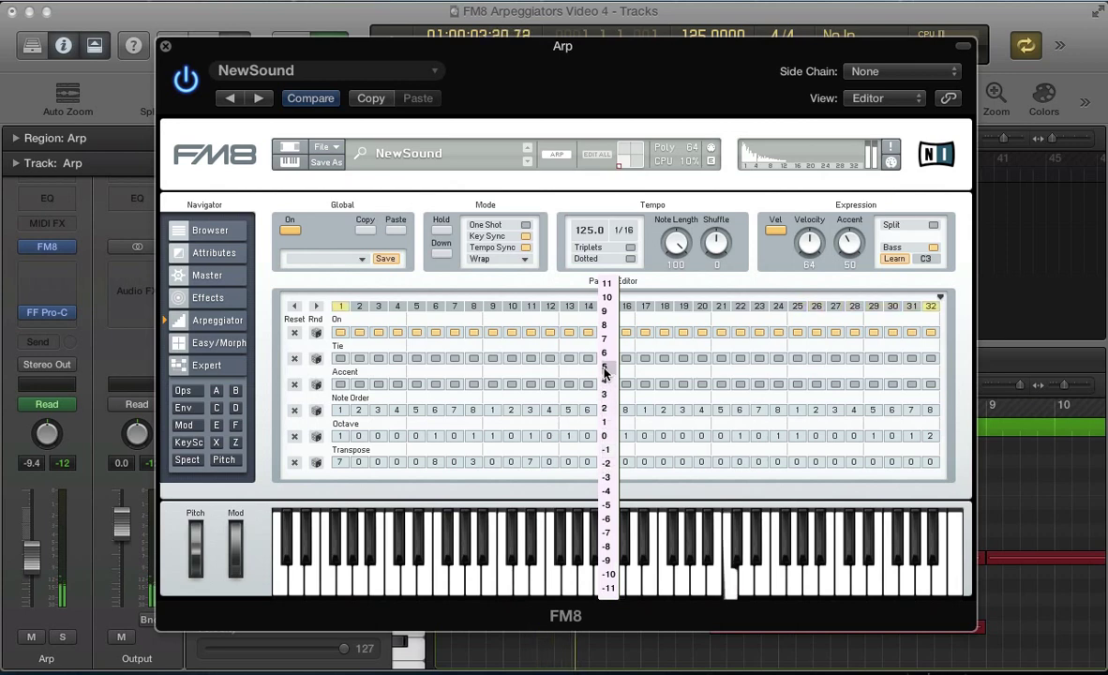
{"action": "left_click", "coordinate": [605, 367]}
{"action": "left_click", "coordinate": [625, 462]}
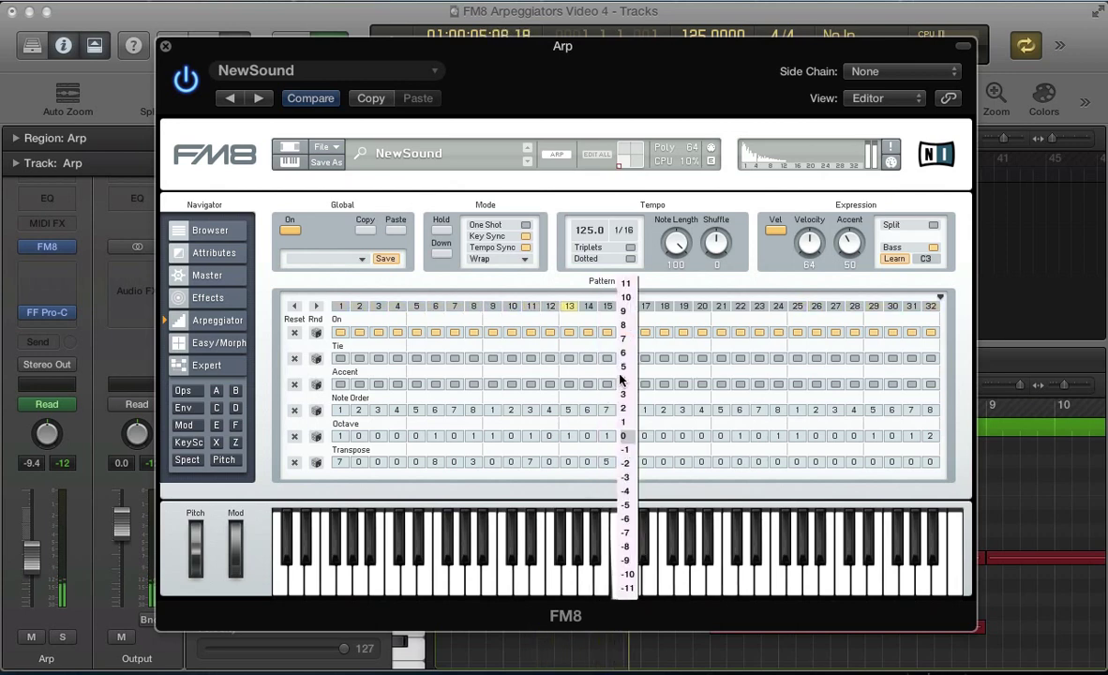
{"action": "left_click", "coordinate": [626, 298]}
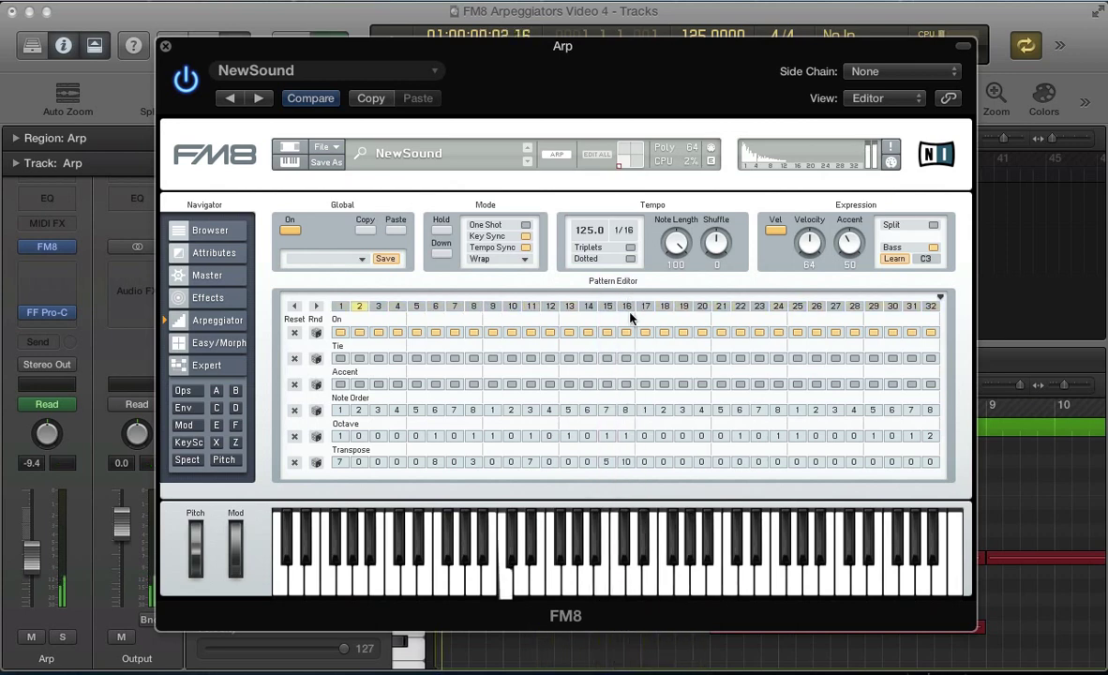
- Set the arpeggiator's transpose to 7 on step 17 and 8 on step 22
{"action": "left_click", "coordinate": [644, 466]}
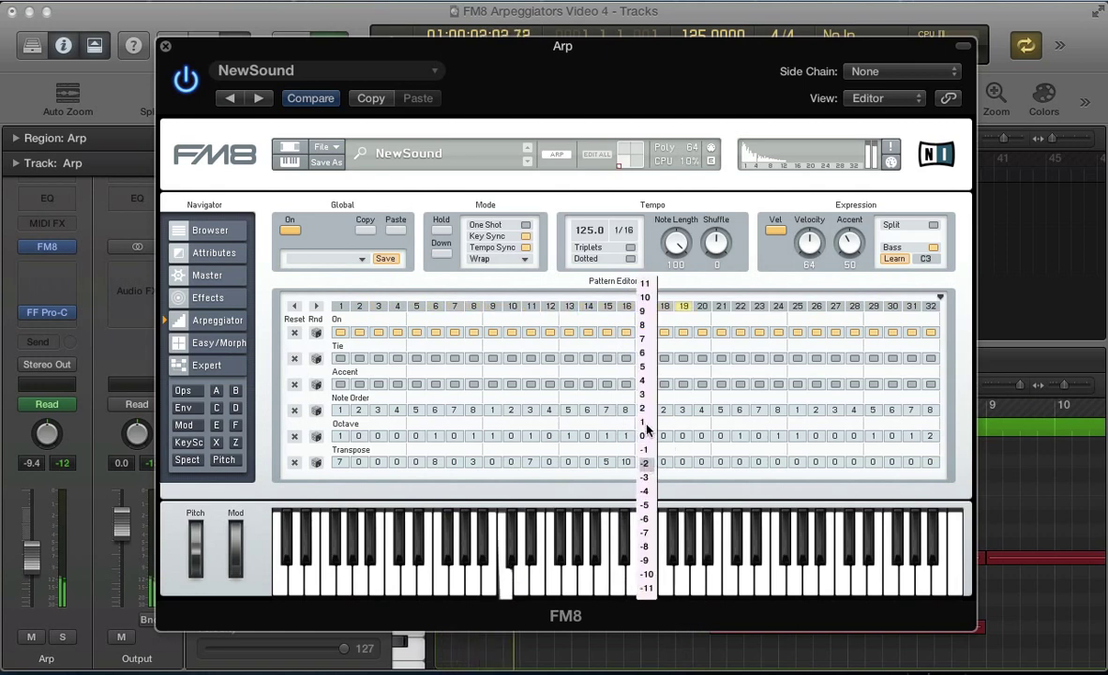
{"action": "left_click", "coordinate": [645, 340]}
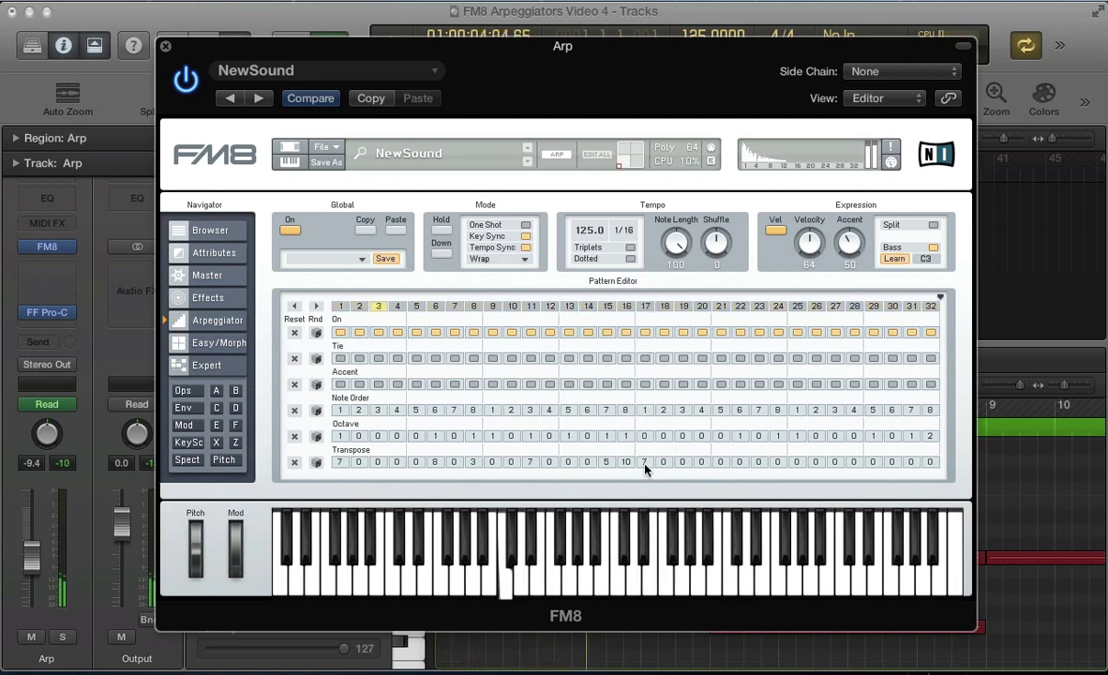
{"action": "left_click", "coordinate": [739, 462]}
{"action": "left_click", "coordinate": [738, 326]}
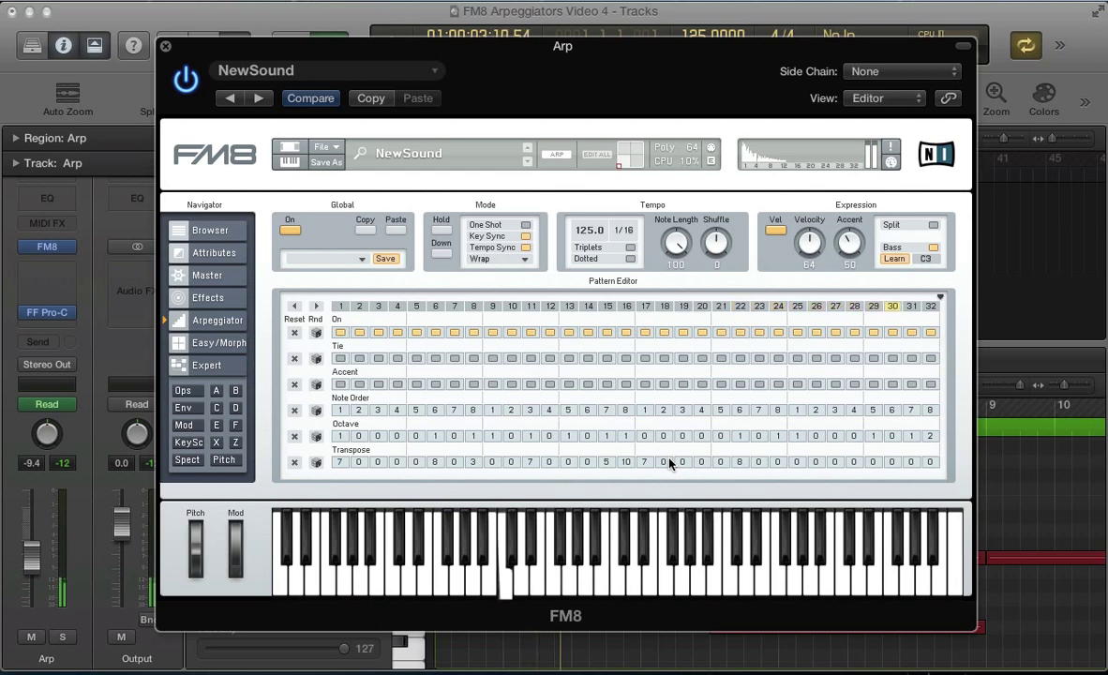
- Set the arpeggiator's transpose to 10 on step 23, 3 on step 24 and 7 on step 27
{"action": "left_click", "coordinate": [754, 463]}
{"action": "left_click_drag", "start_coordinate": [763, 315], "coordinate": [758, 299]}
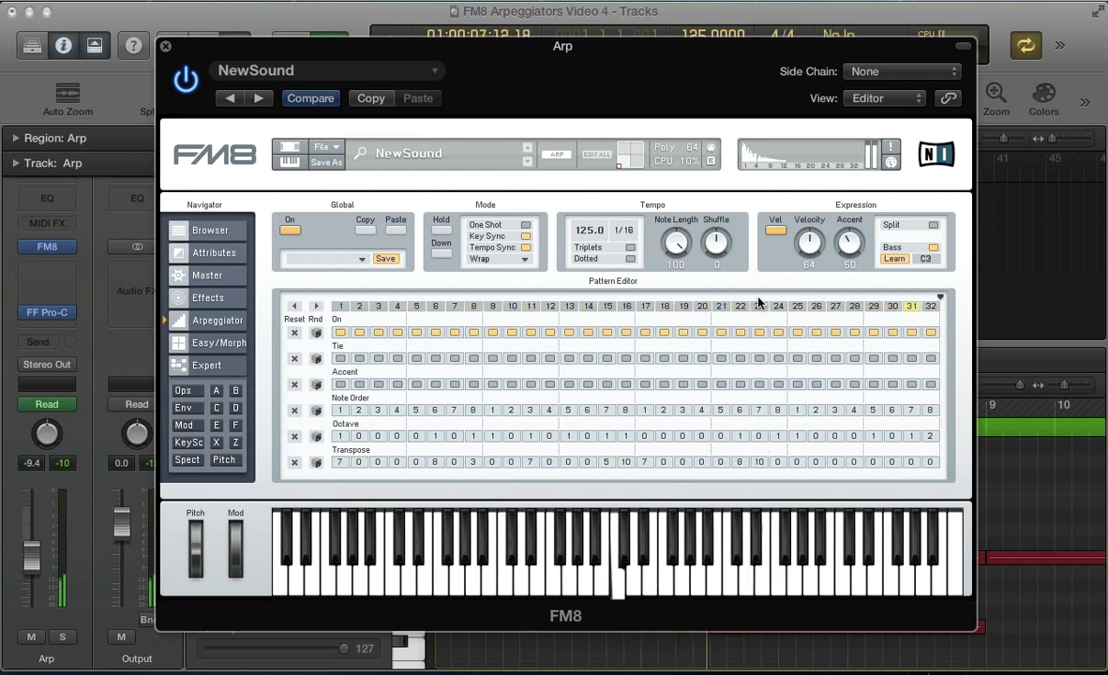
{"action": "left_click", "coordinate": [776, 464]}
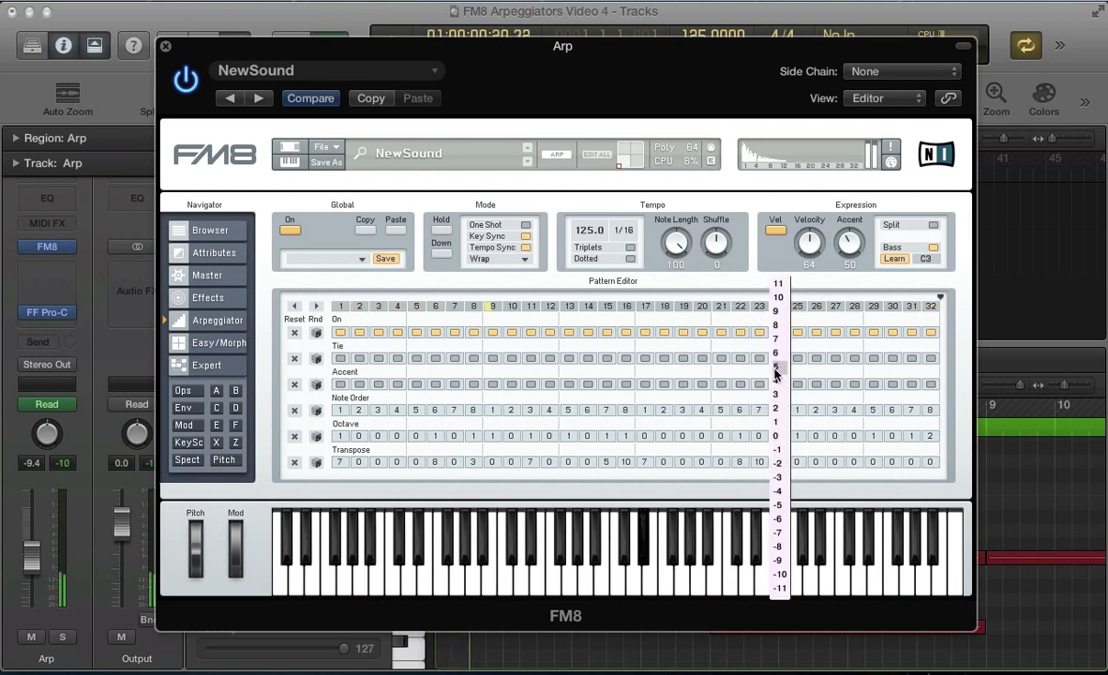
{"action": "left_click_drag", "start_coordinate": [776, 395], "coordinate": [776, 395]}
{"action": "left_click_drag", "start_coordinate": [824, 468], "coordinate": [834, 345]}
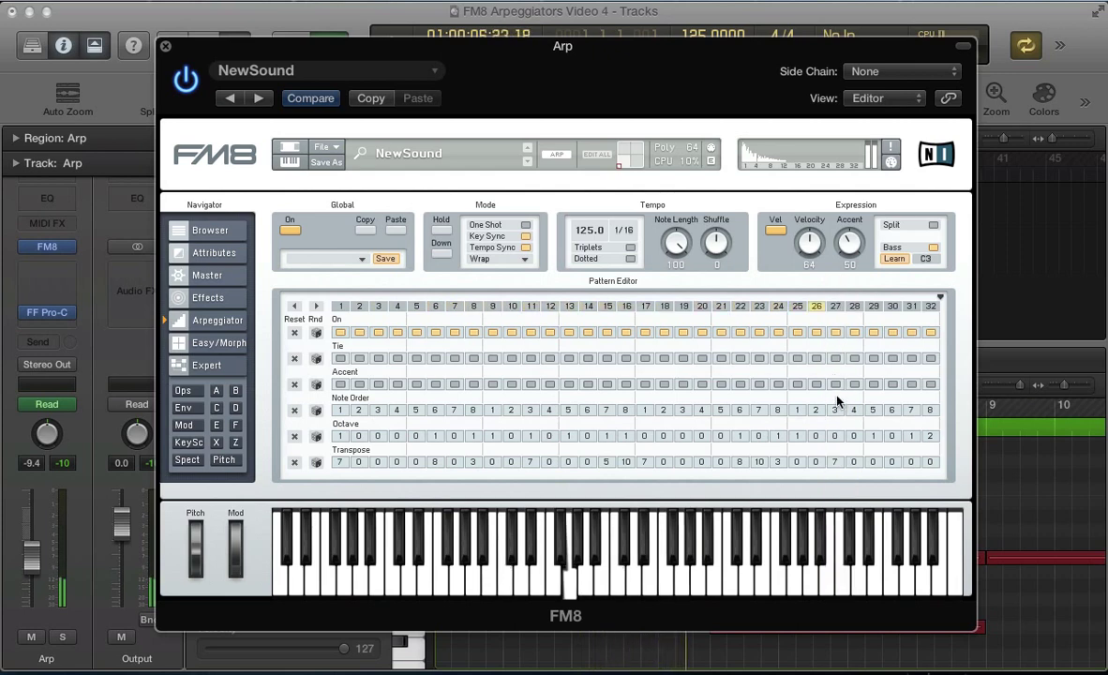
- Set the arpeggiator's transpose to 5 on steps 31 and 32
{"action": "left_click_drag", "start_coordinate": [910, 462], "coordinate": [912, 466]}
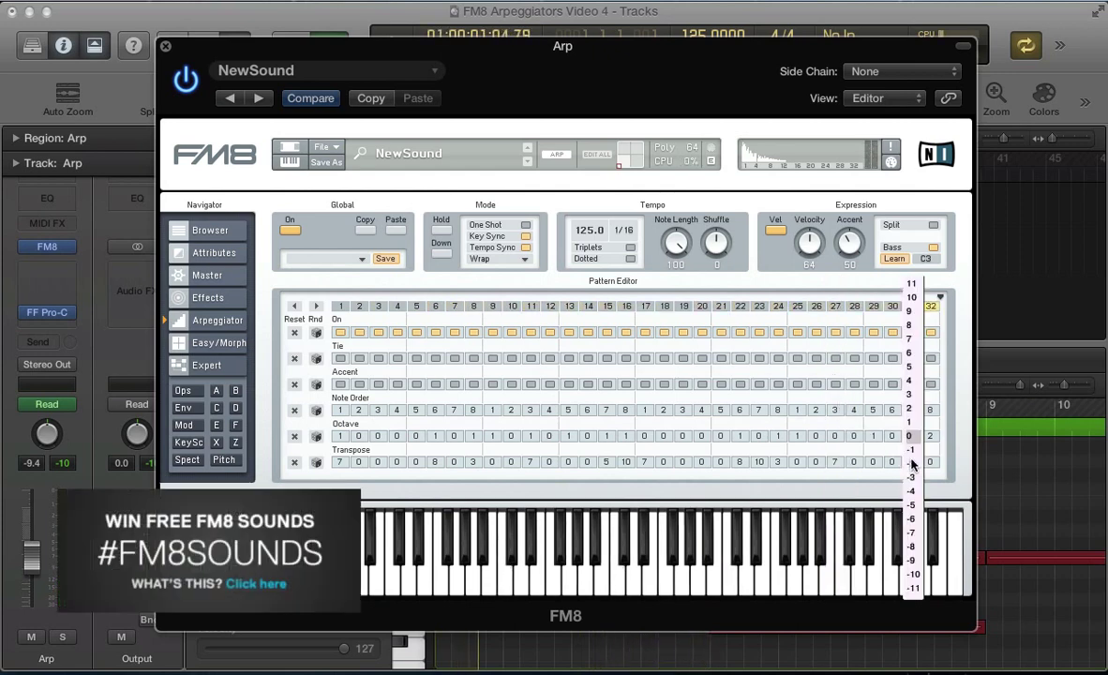
{"action": "left_click_drag", "start_coordinate": [910, 368], "coordinate": [911, 369]}
{"action": "left_click_drag", "start_coordinate": [929, 466], "coordinate": [929, 413]}
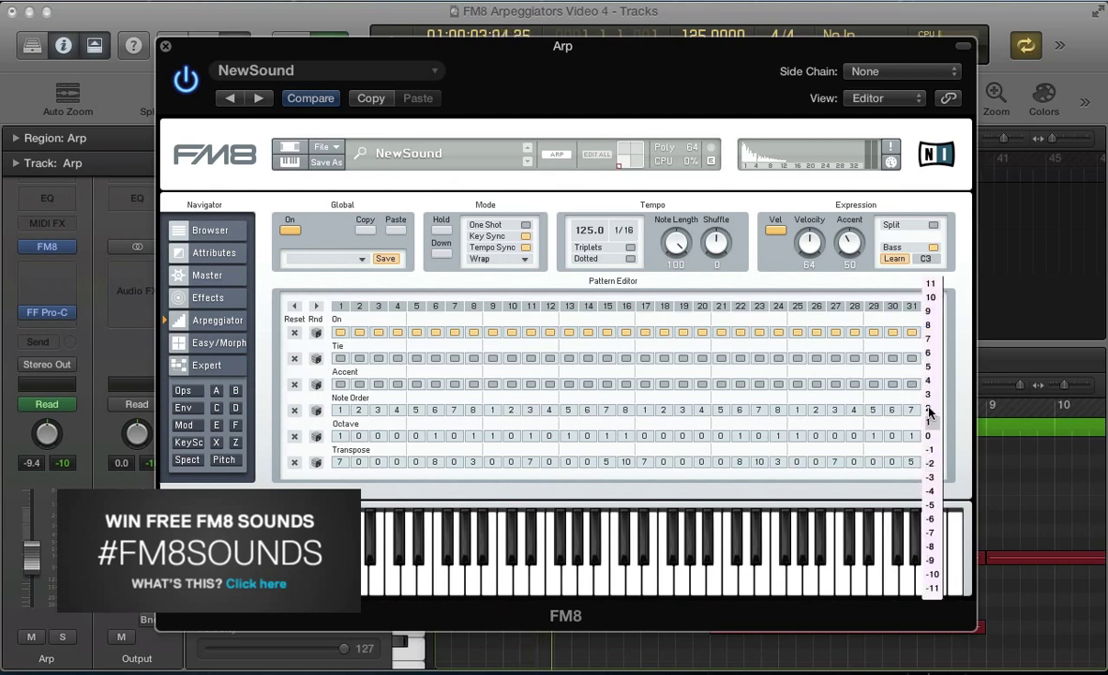
{"action": "left_click_drag", "start_coordinate": [929, 369], "coordinate": [929, 368]}
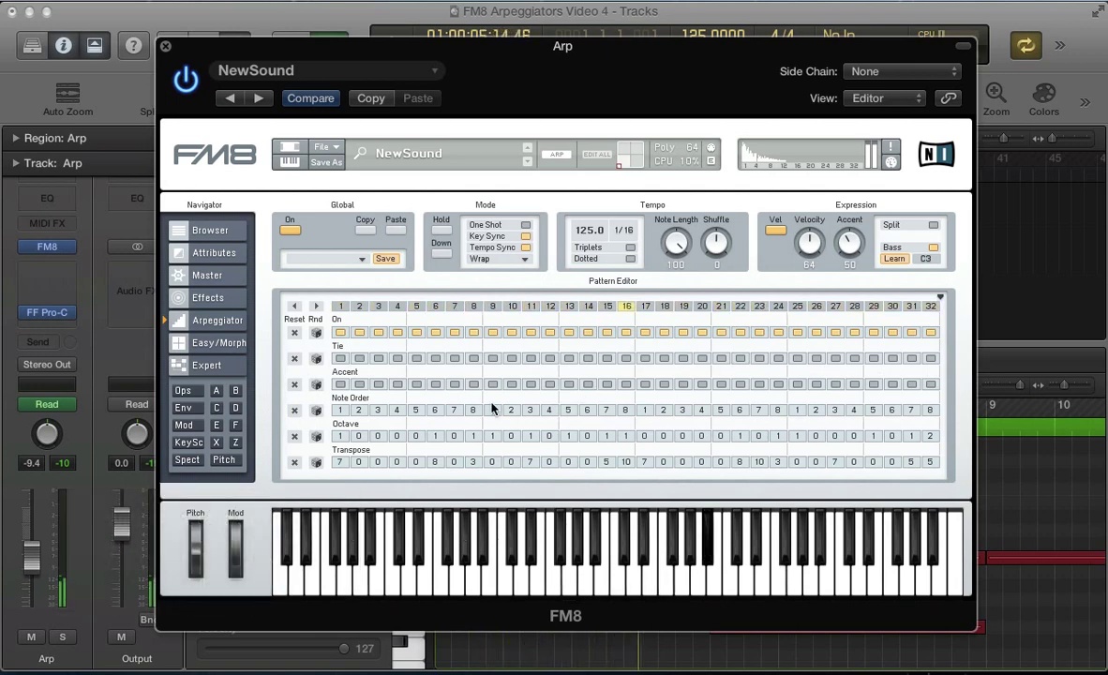
- Look over the Easy/Morph page and the operator settings with the FM matrix, and close the FM8 window
{"action": "left_click", "coordinate": [219, 344]}
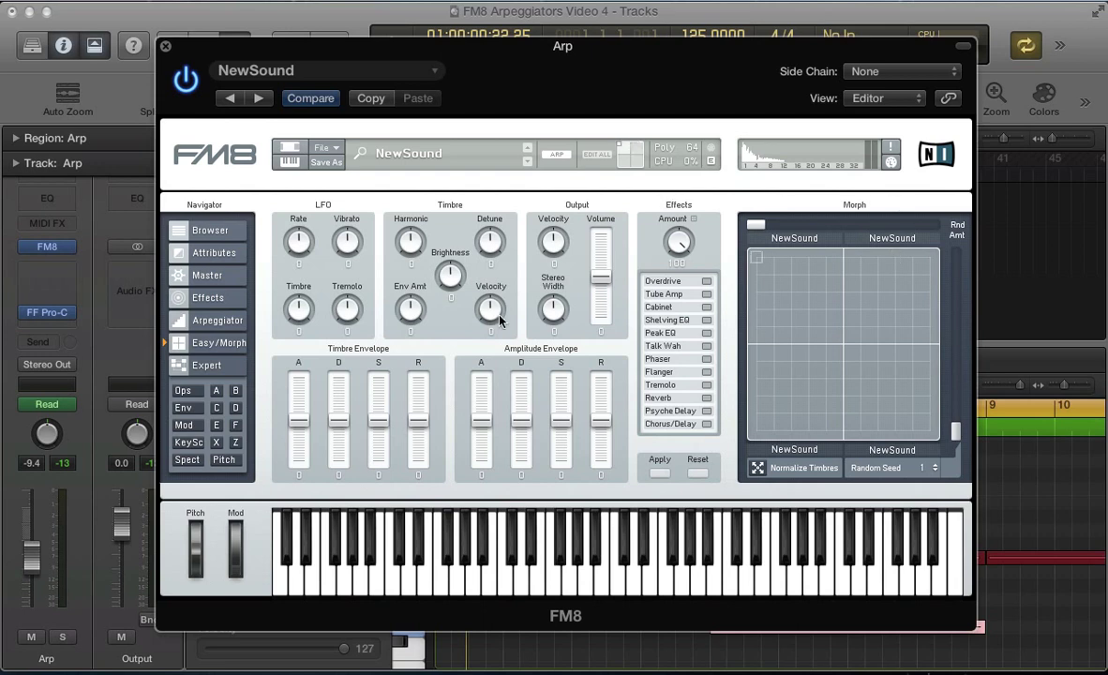
{"action": "left_click", "coordinate": [185, 394]}
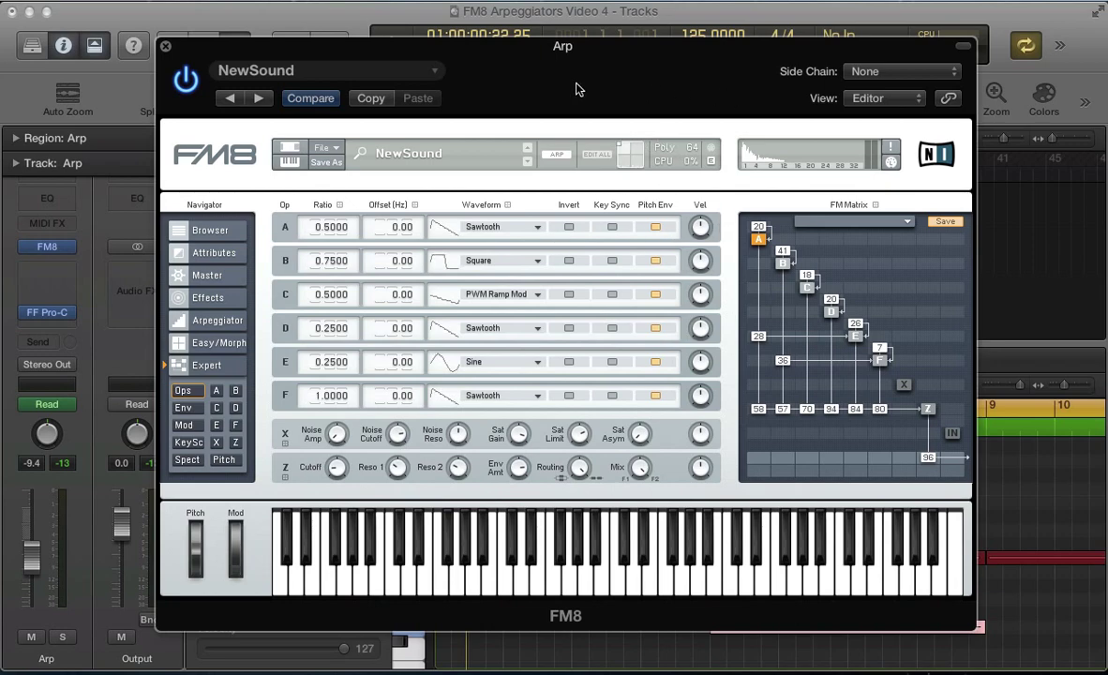
{"action": "key", "text": "super+w"}
{"action": "key", "text": "a"}
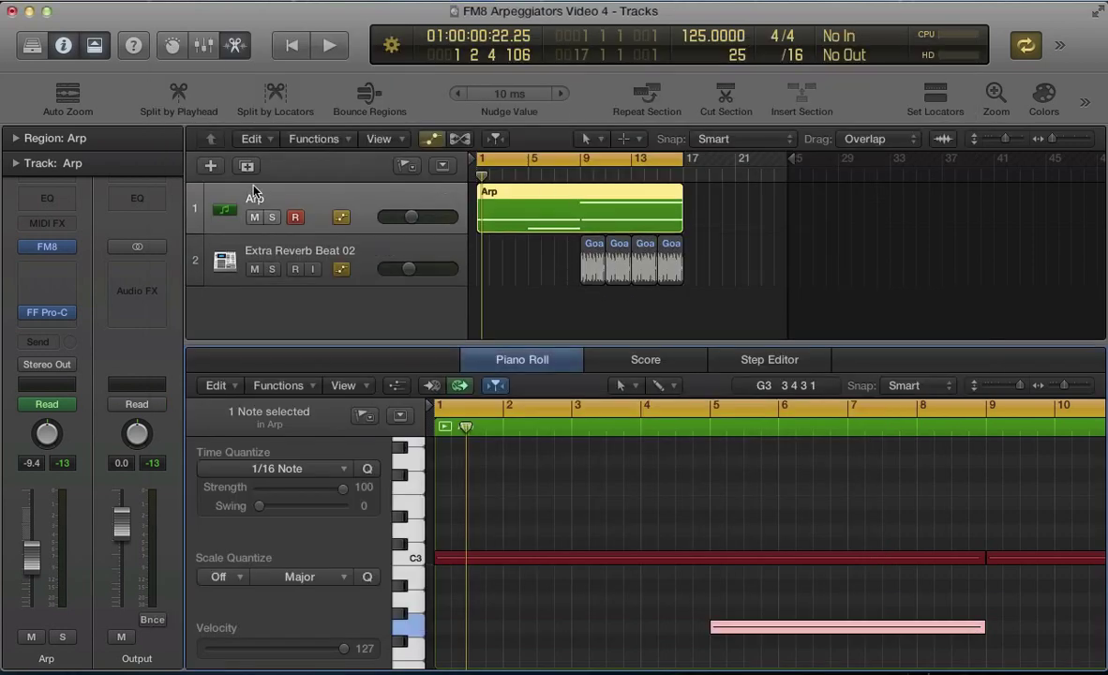
{"action": "left_click", "coordinate": [319, 242]}
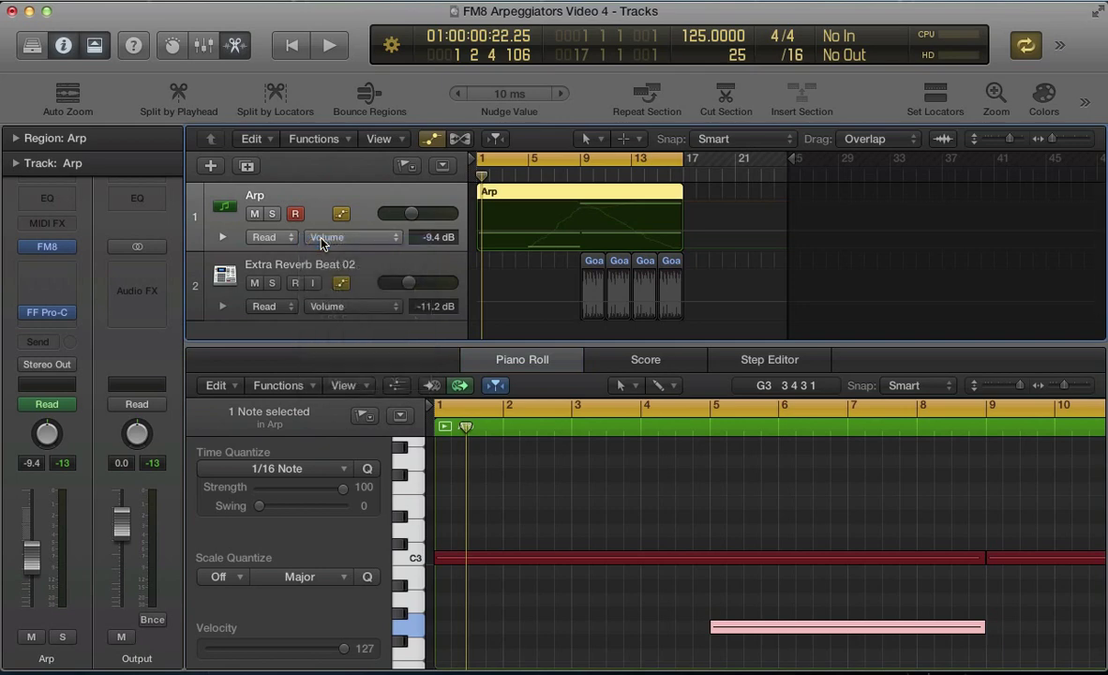
{"action": "left_click", "coordinate": [320, 242]}
{"action": "left_click", "coordinate": [320, 211]}
{"action": "key", "text": "a"}
{"action": "key", "text": "v"}
{"action": "key", "text": "v"}
- Play back the Arp region from the beginning and check FM8's Master page during playback
{"action": "left_click", "coordinate": [644, 507]}
{"action": "key", "text": "z"}
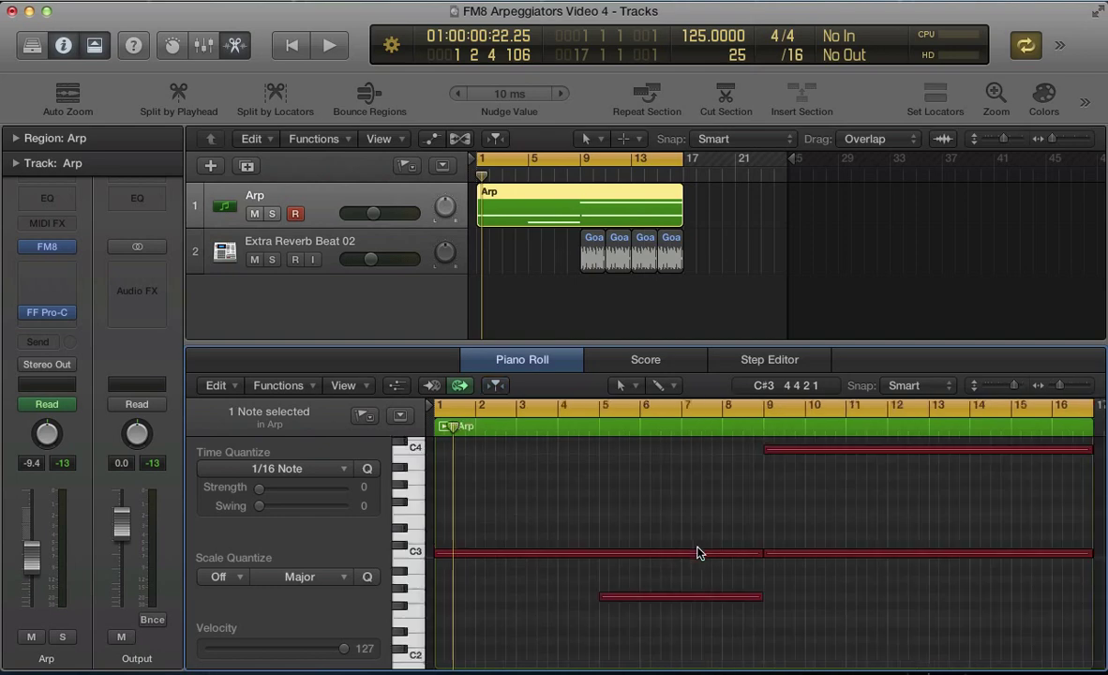
{"action": "key", "text": "space"}
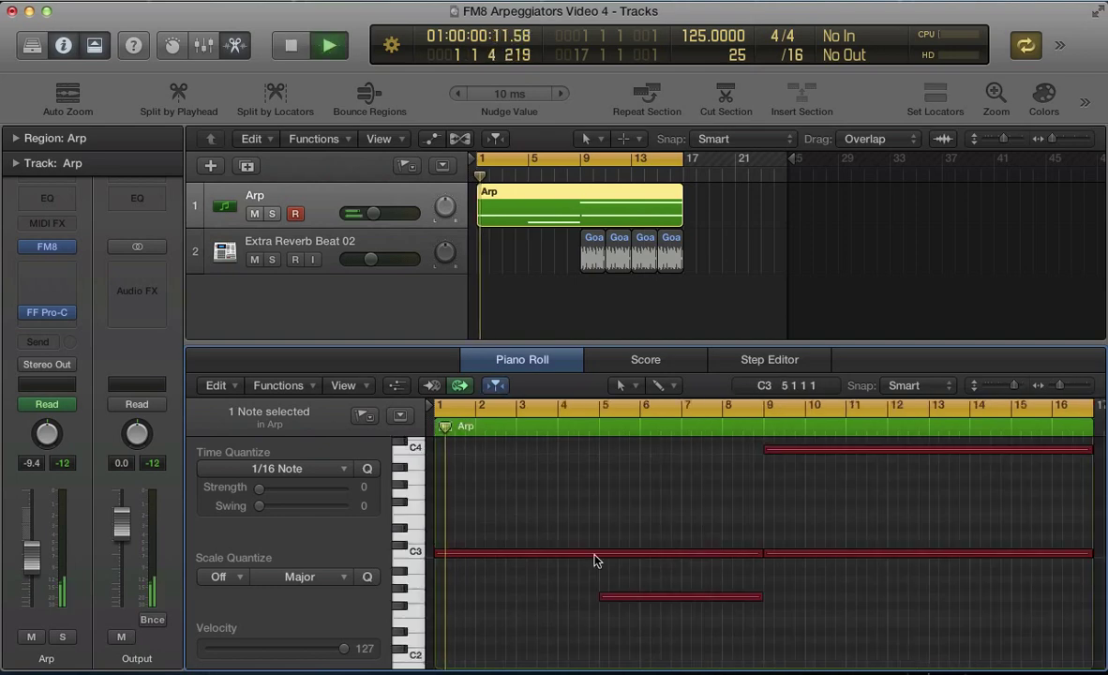
{"action": "key", "text": "v"}
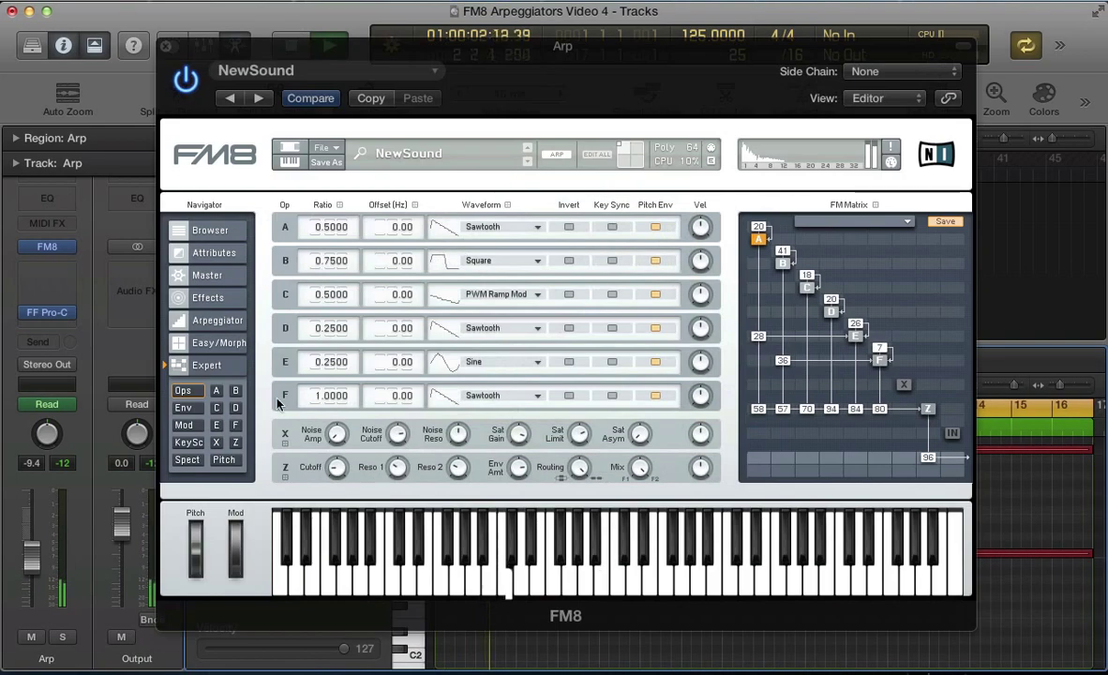
{"action": "left_click", "coordinate": [227, 277]}
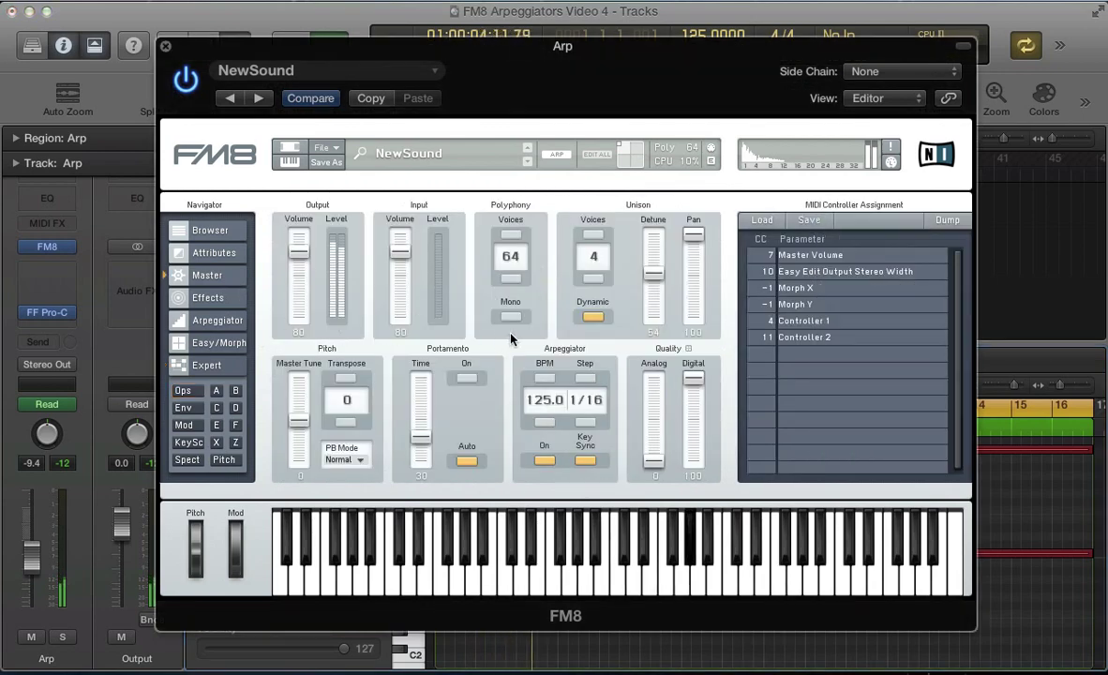
{"action": "key", "text": "v"}
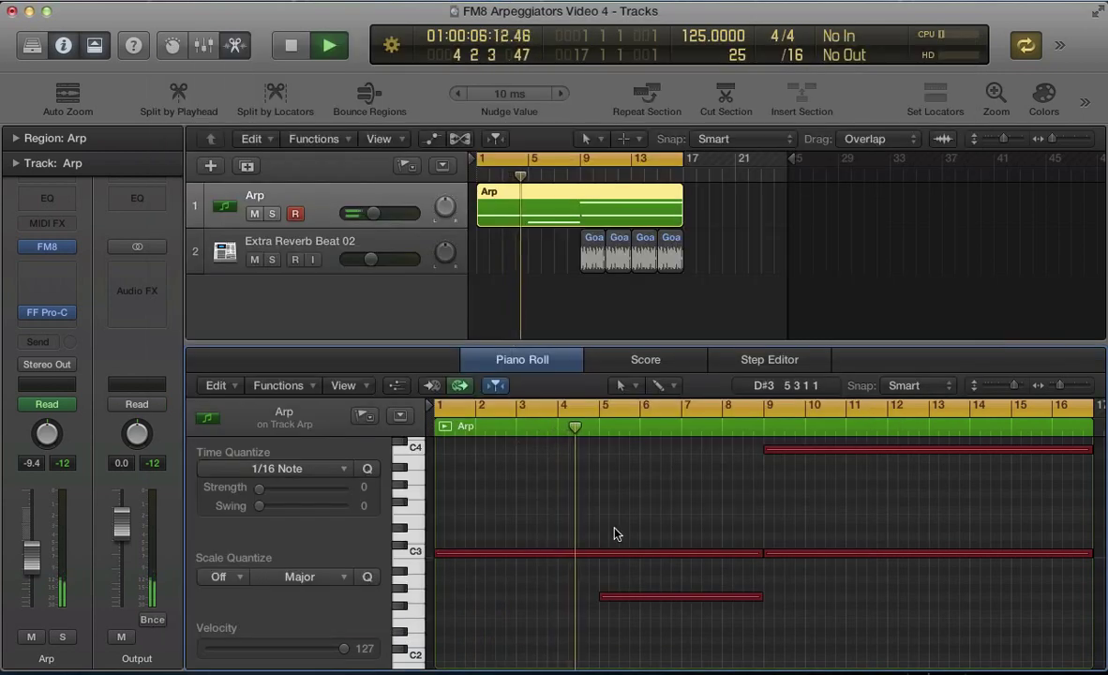
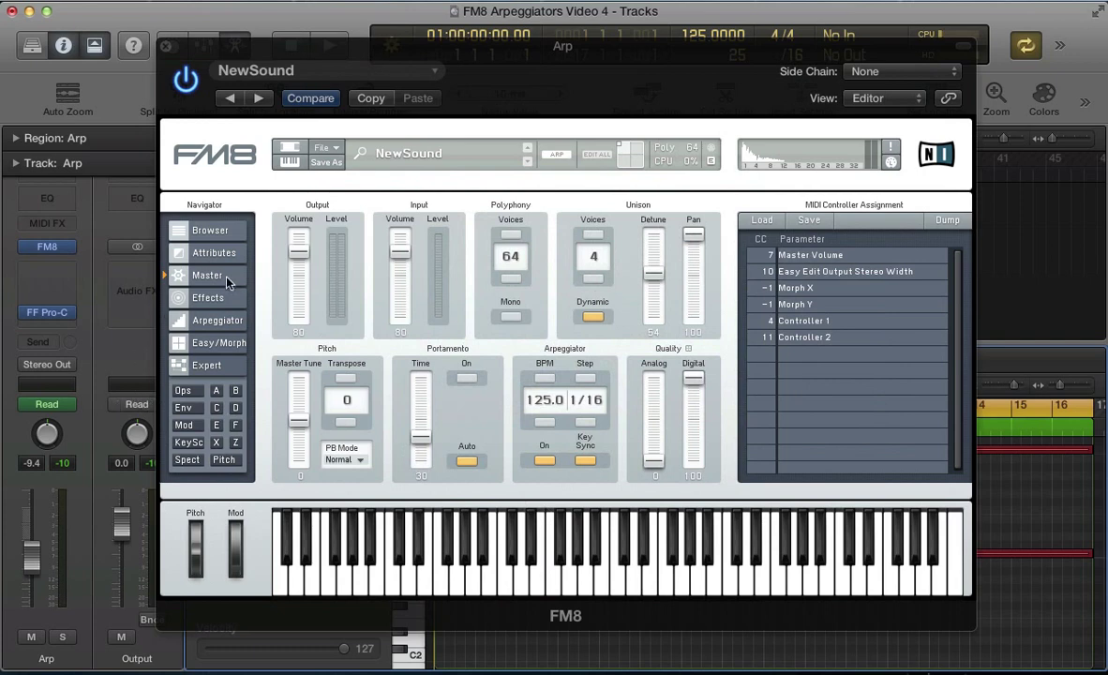
- Enable FM8's Shelving EQ effect and slightly boost its high shelf during playback
{"action": "left_click", "coordinate": [230, 297]}
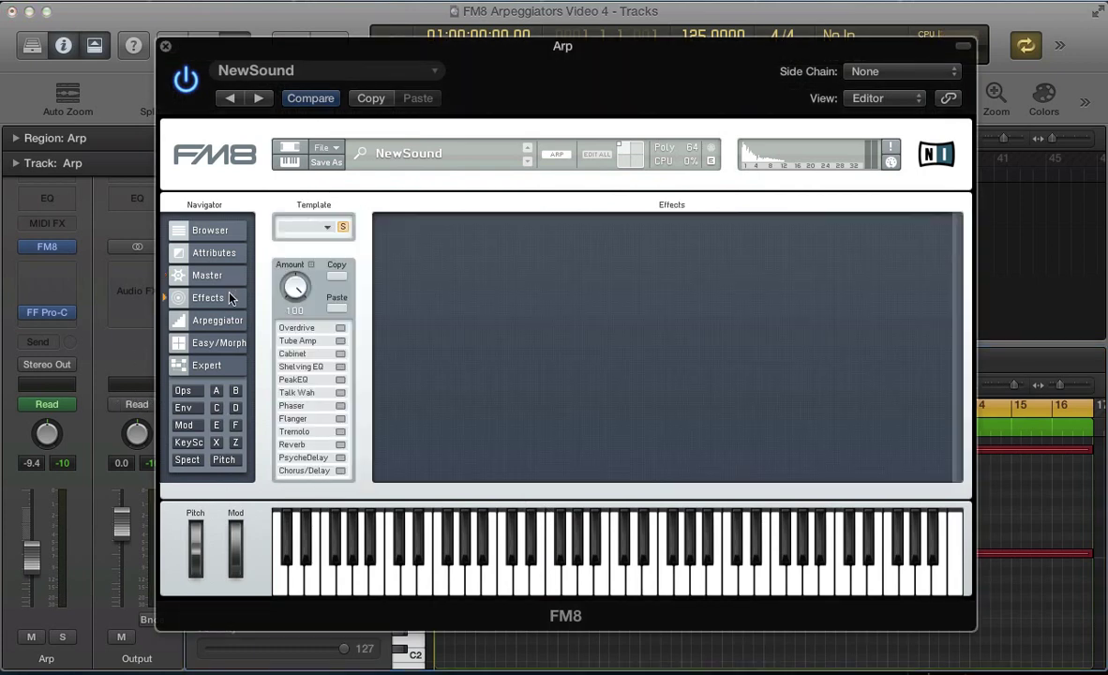
{"action": "left_click", "coordinate": [339, 366]}
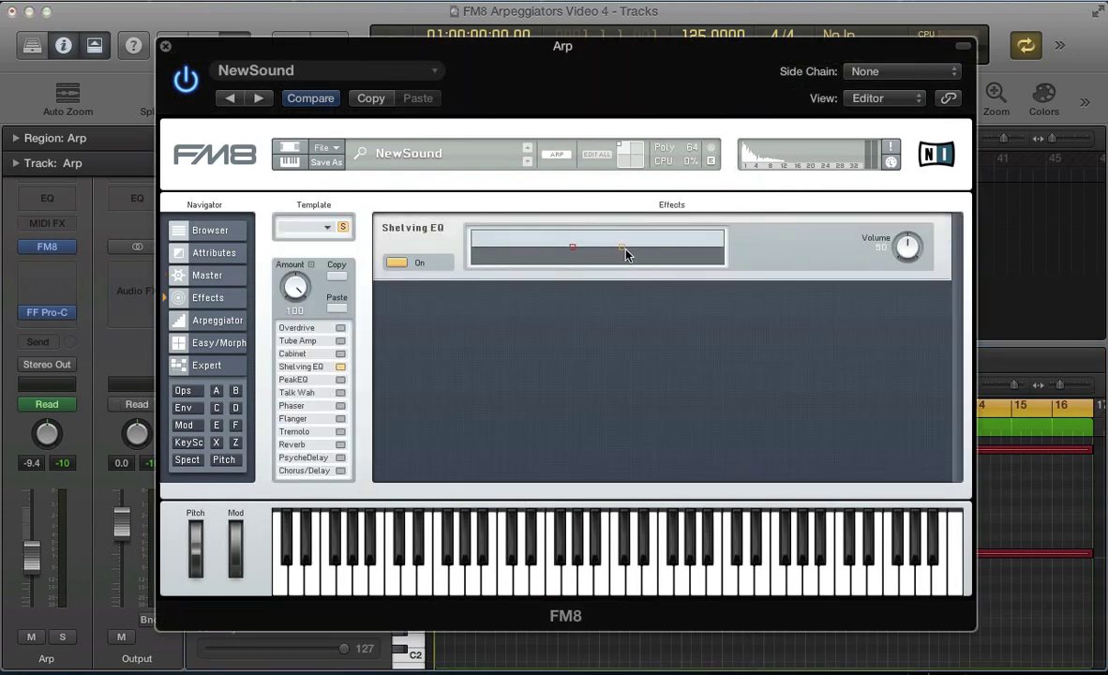
{"action": "key", "text": "space"}
{"action": "left_click_drag", "start_coordinate": [626, 251], "coordinate": [629, 242]}
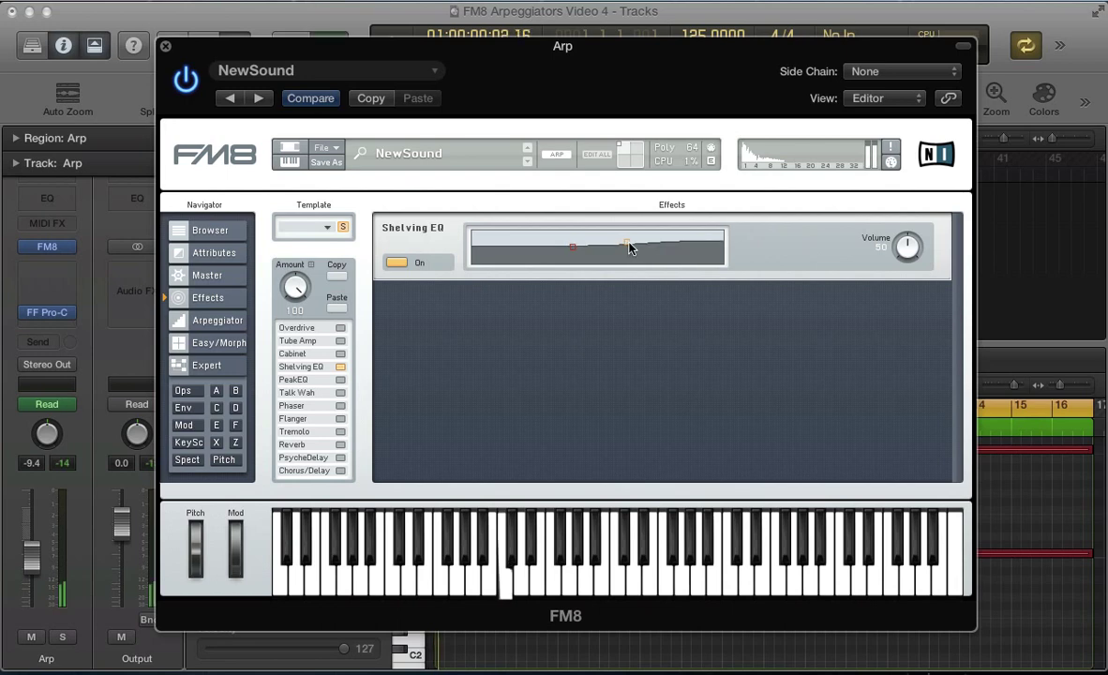
- Enable the Peak EQ effect, moving its high band higher and its low band lower in frequency with a slight boost on each
{"action": "left_click", "coordinate": [339, 379]}
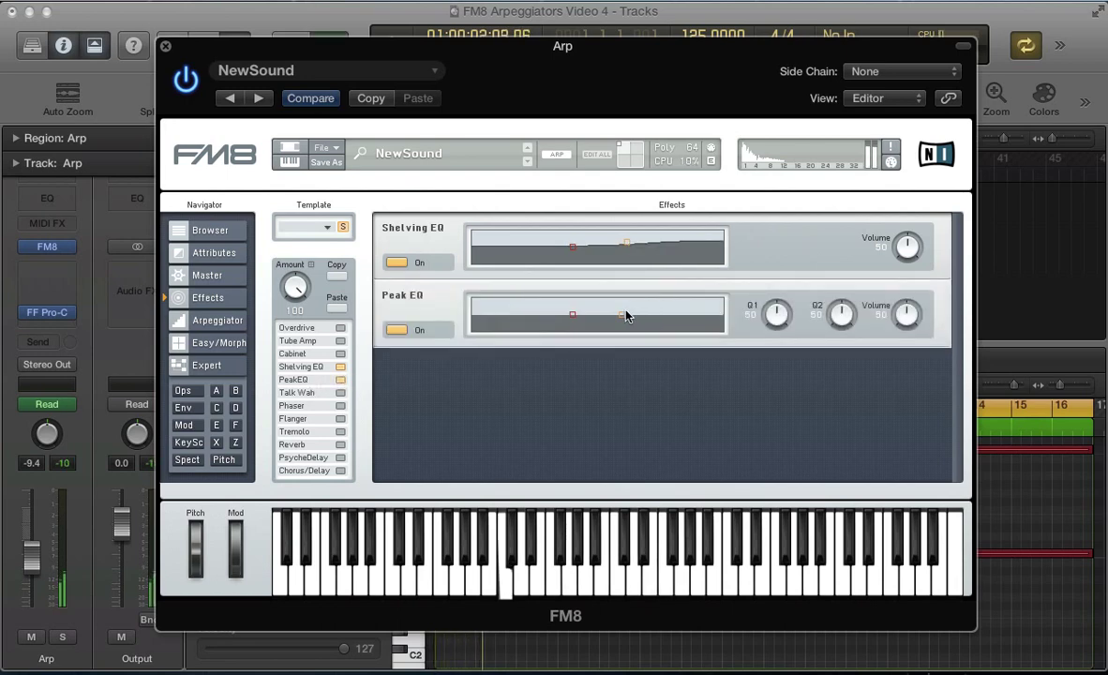
{"action": "left_click_drag", "start_coordinate": [621, 315], "coordinate": [663, 312]}
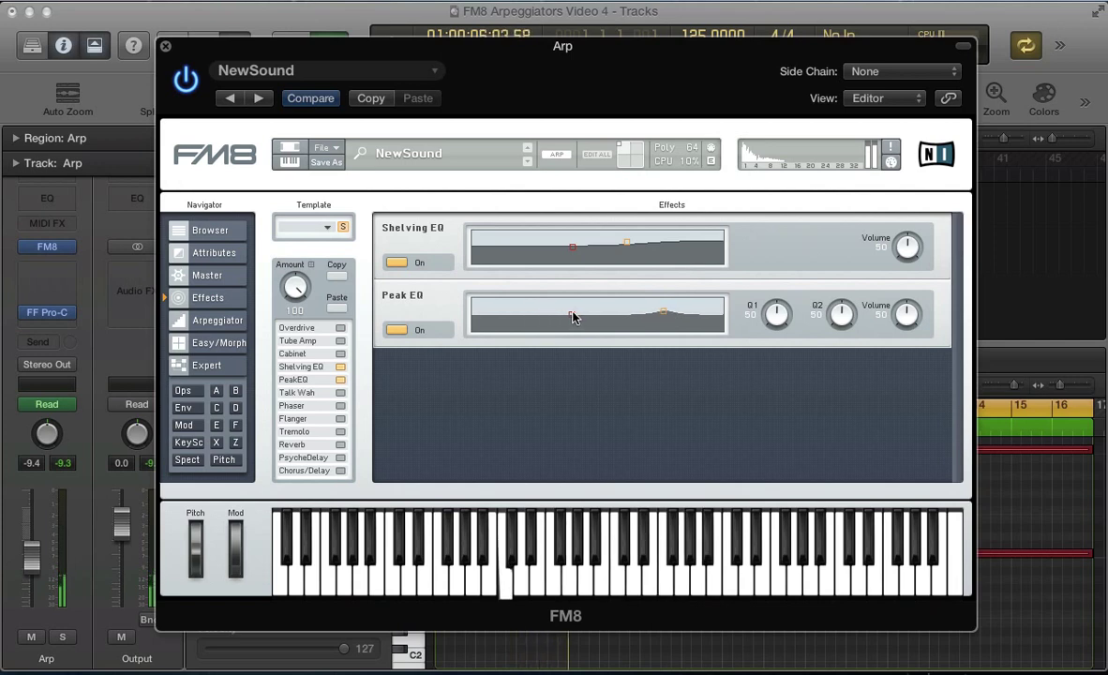
{"action": "left_click_drag", "start_coordinate": [573, 315], "coordinate": [532, 312]}
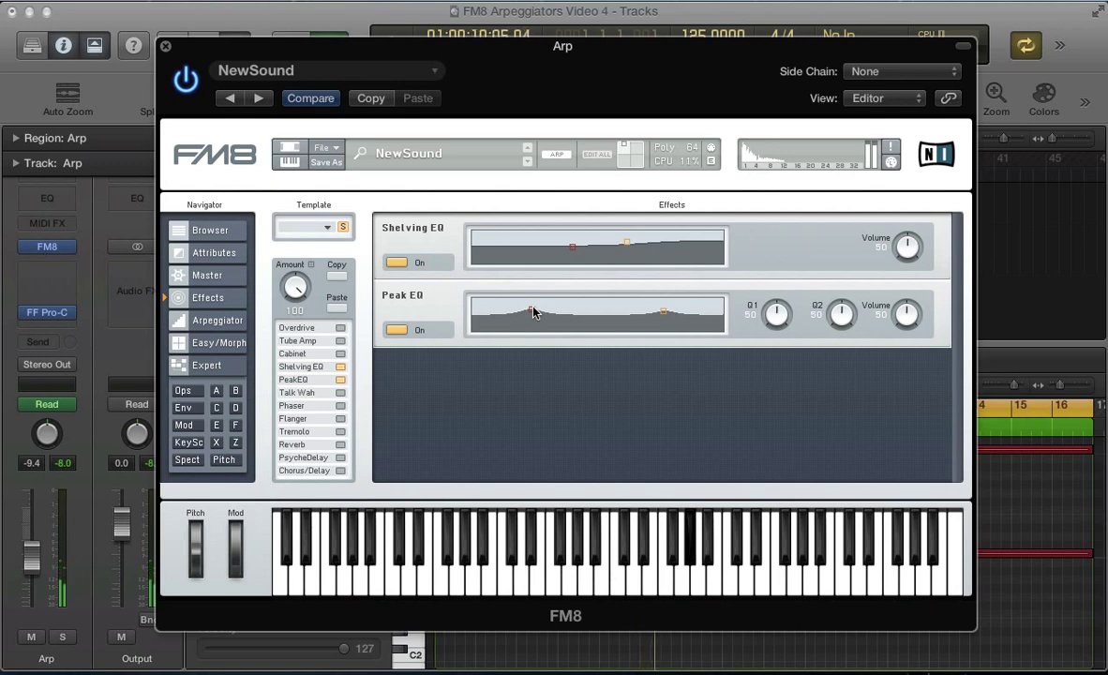
- Enable the Flanger effect and set its depth to 85, color to 73 and dry/wet to 27
{"action": "left_click", "coordinate": [340, 419]}
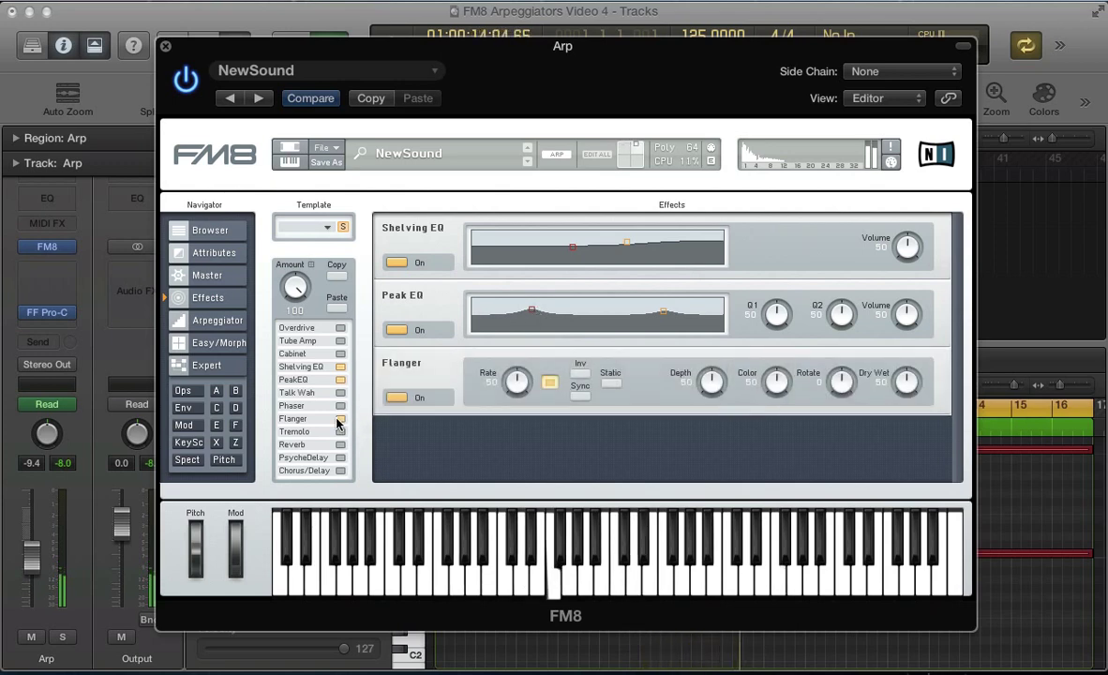
{"action": "left_click_drag", "start_coordinate": [698, 376], "coordinate": [701, 354]}
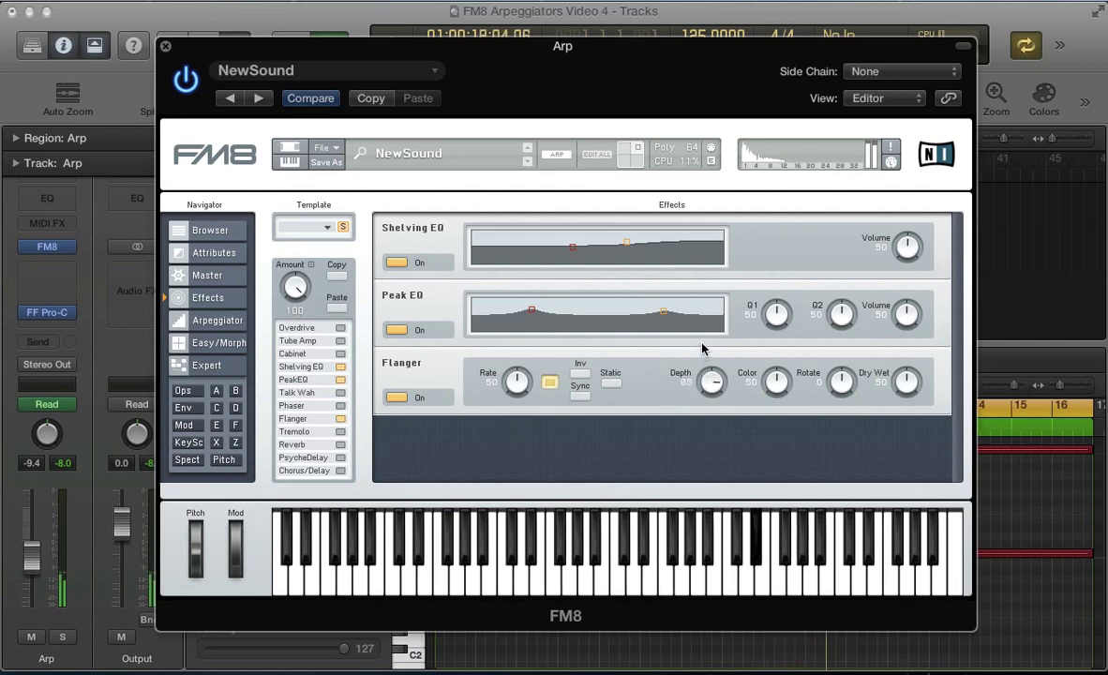
{"action": "mouse_move", "coordinate": [773, 350]}
{"action": "left_mouse_down"}
{"action": "mouse_move", "coordinate": [773, 366]}
{"action": "mouse_move", "coordinate": [774, 337]}
{"action": "left_mouse_up"}
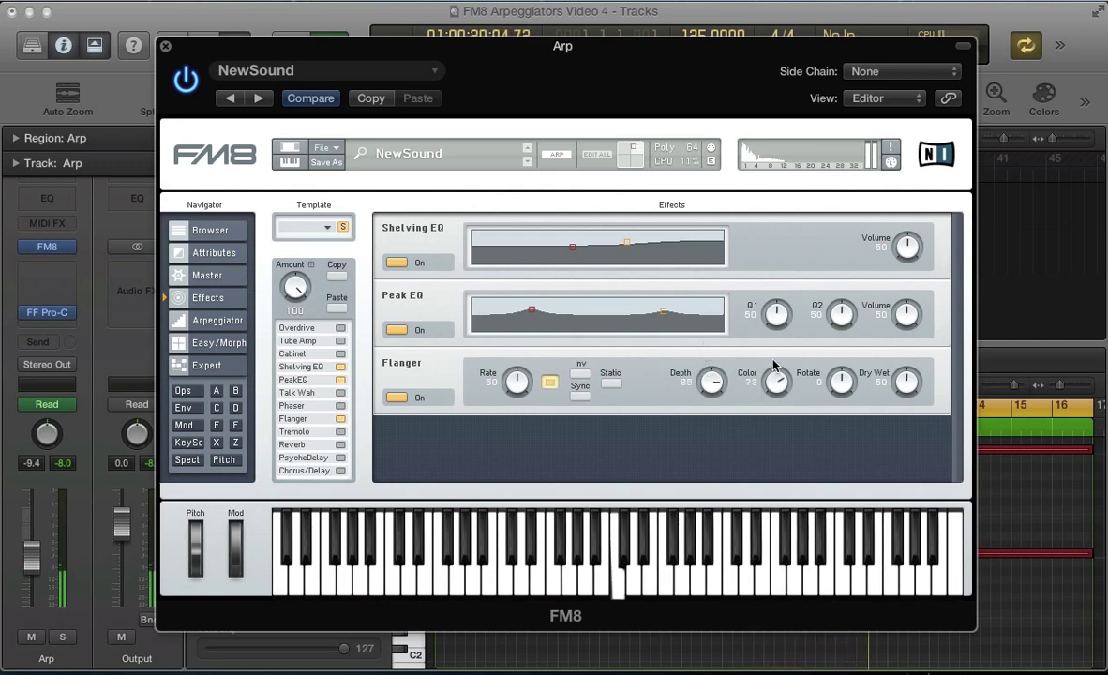
{"action": "left_click_drag", "start_coordinate": [895, 402], "coordinate": [897, 406]}
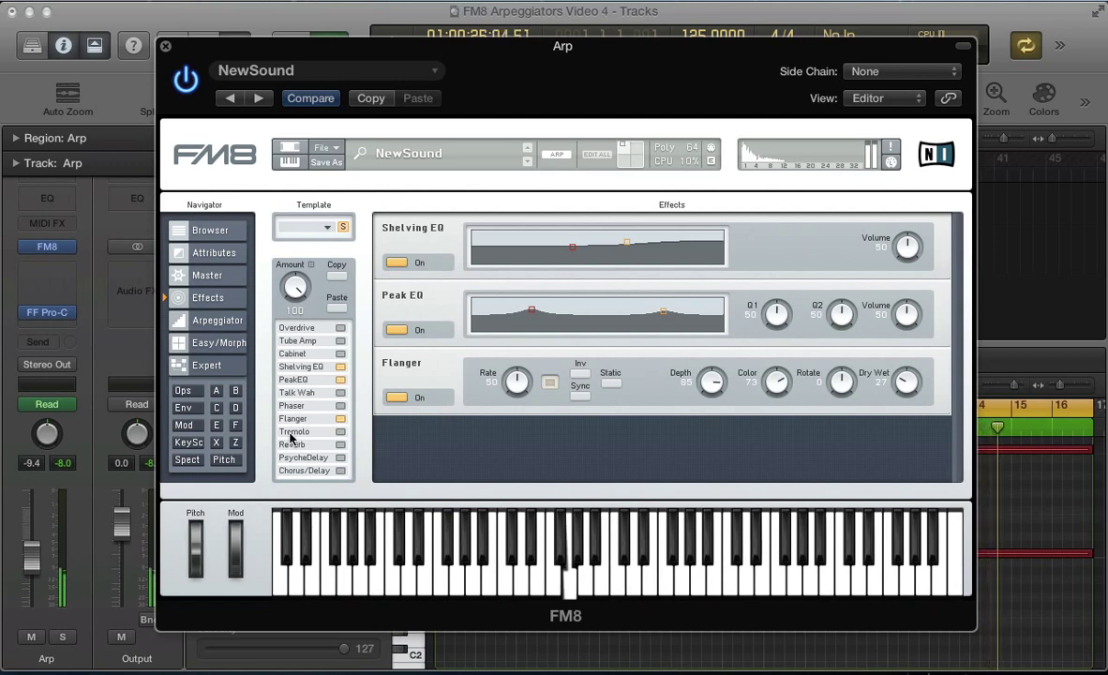
- Enable the Reverb effect and set its bright to 62, treble to 62 and dry/wet to 33
{"action": "left_click", "coordinate": [341, 444]}
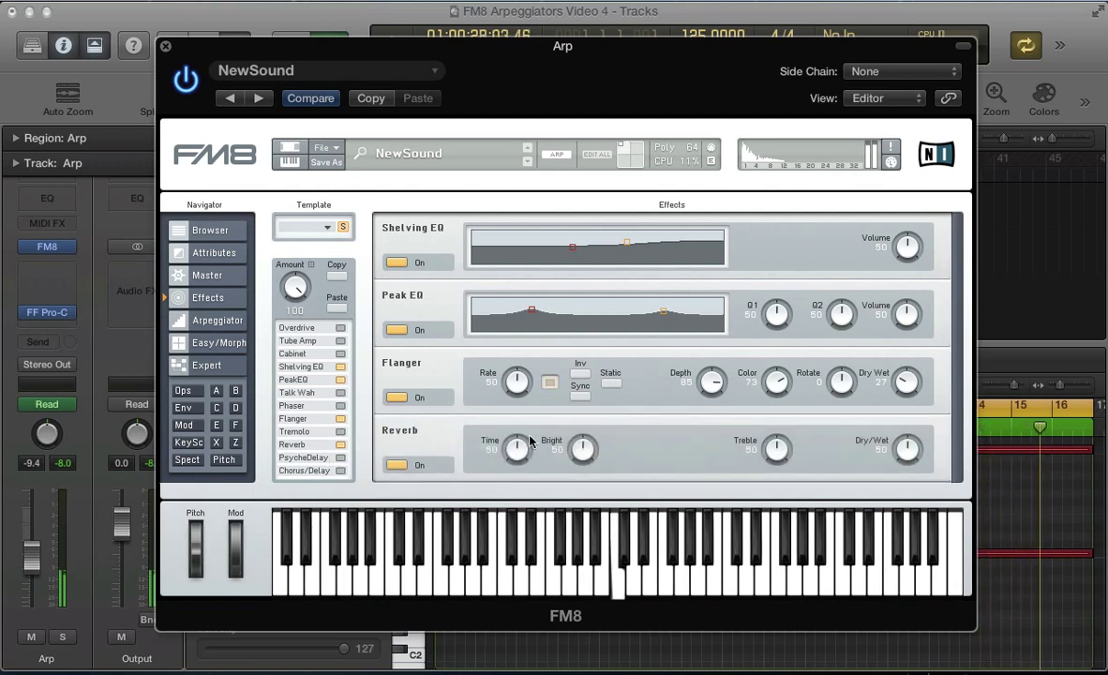
{"action": "left_click_drag", "start_coordinate": [582, 449], "coordinate": [583, 430]}
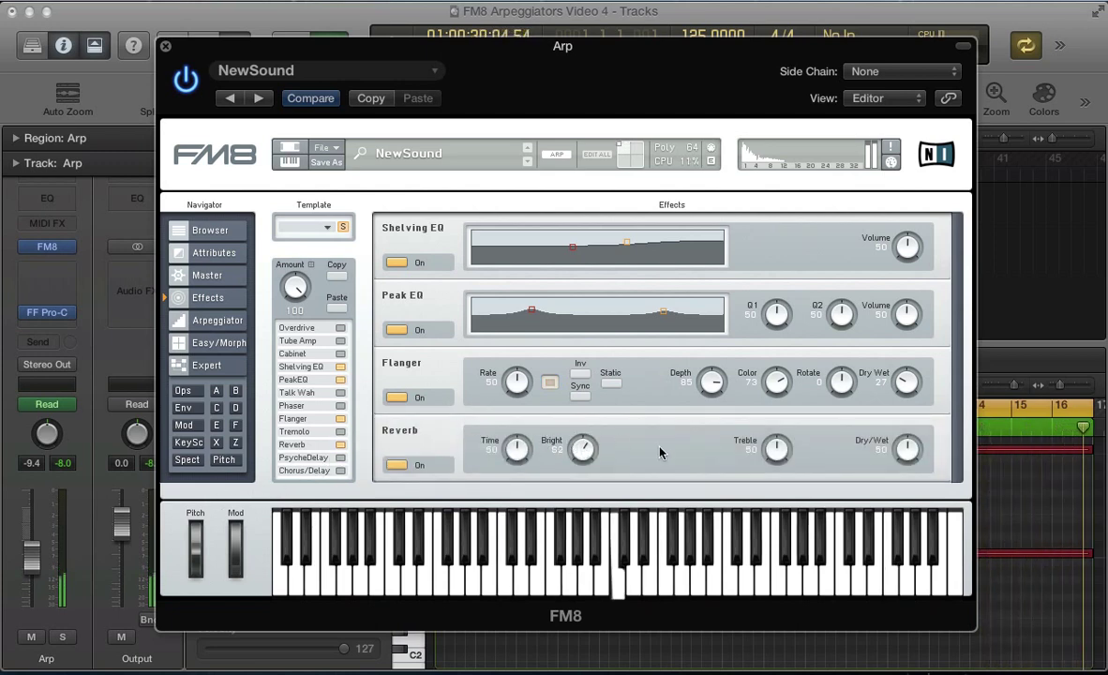
{"action": "left_click_drag", "start_coordinate": [778, 449], "coordinate": [778, 433]}
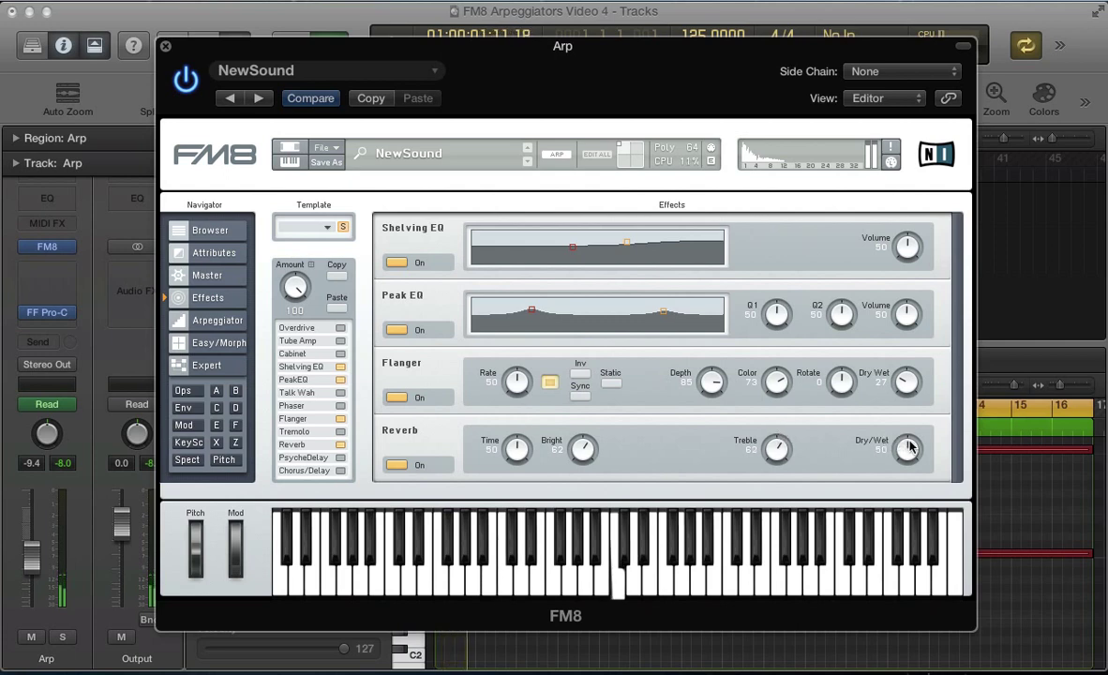
{"action": "left_click_drag", "start_coordinate": [909, 446], "coordinate": [911, 464]}
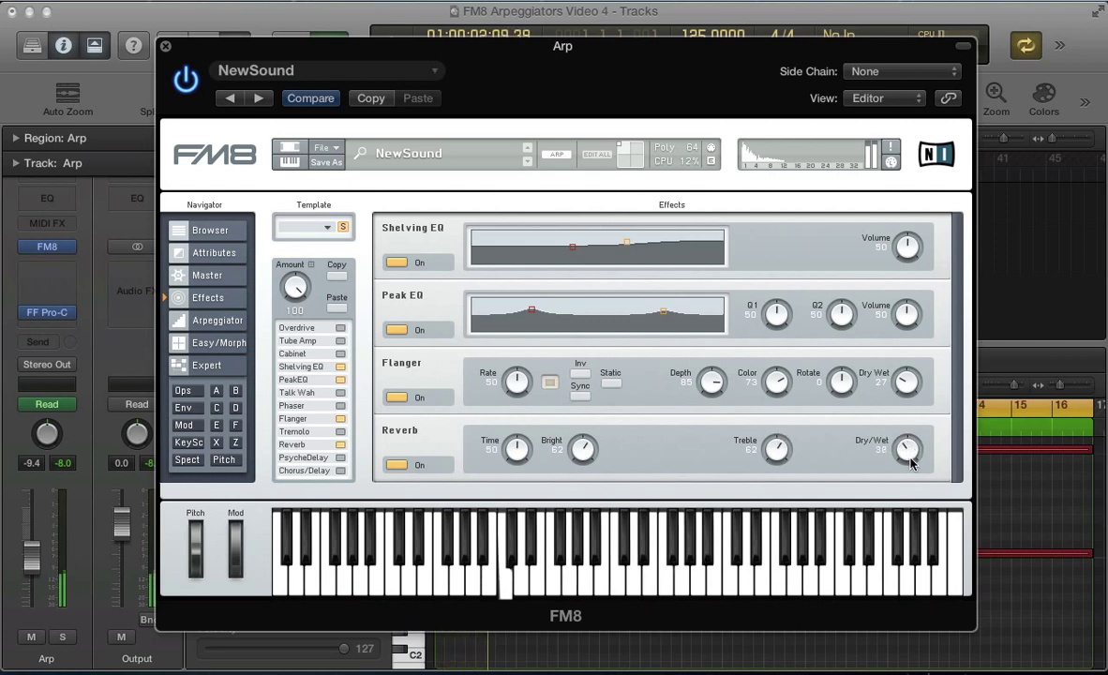
- Enable Chorus/Delay with dry/wet 23, synced delay on, time 76, lo cut 30, hi cut 82 and feedback 25
{"action": "left_click", "coordinate": [340, 470]}
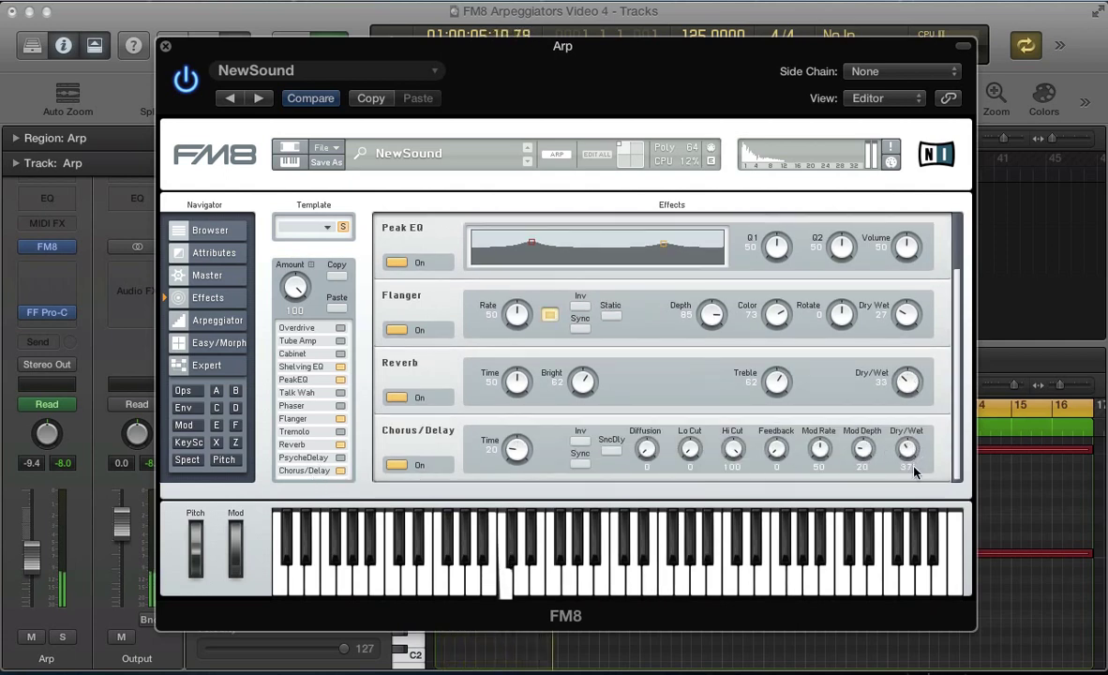
{"action": "left_click_drag", "start_coordinate": [914, 471], "coordinate": [914, 481]}
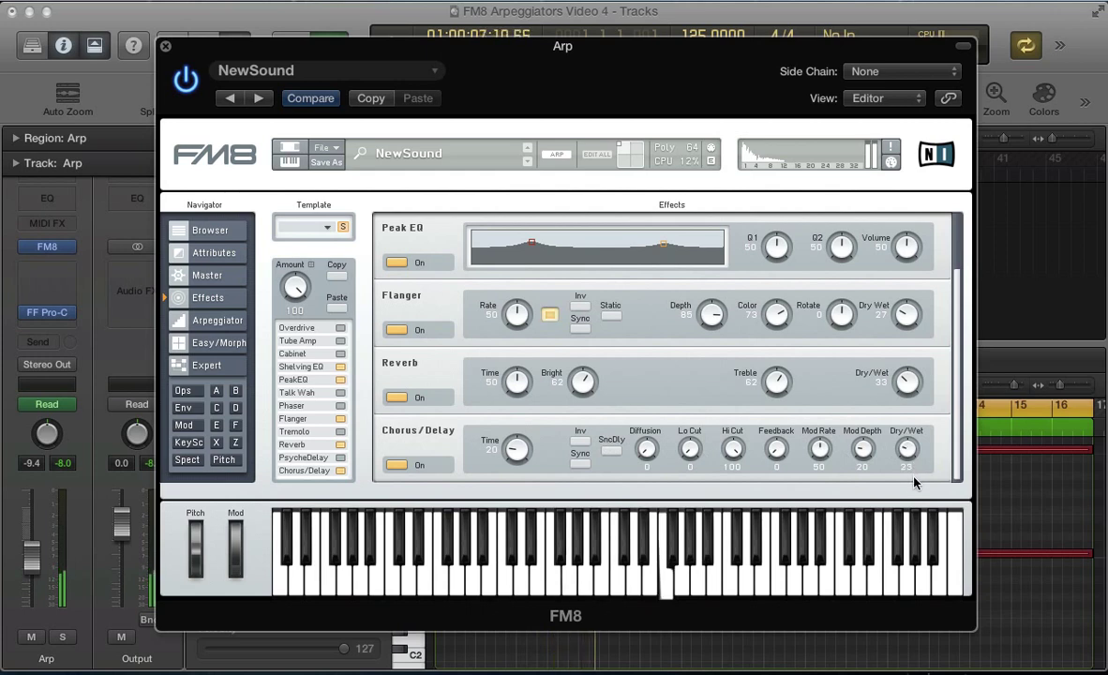
{"action": "left_click", "coordinate": [611, 452]}
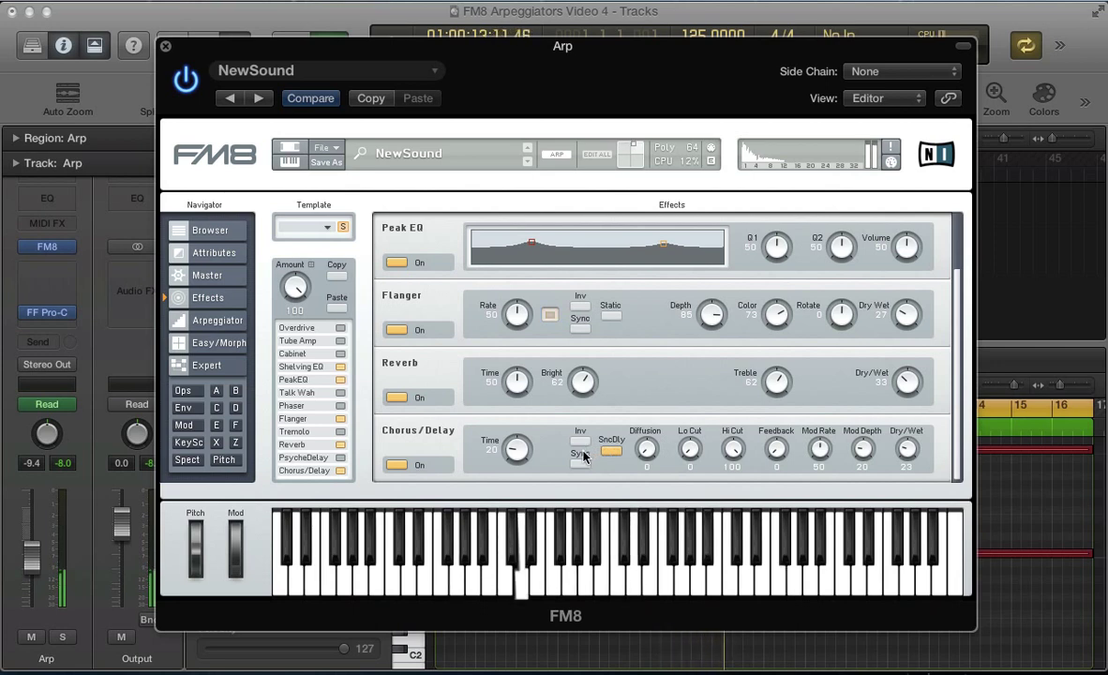
{"action": "left_click_drag", "start_coordinate": [517, 449], "coordinate": [507, 398]}
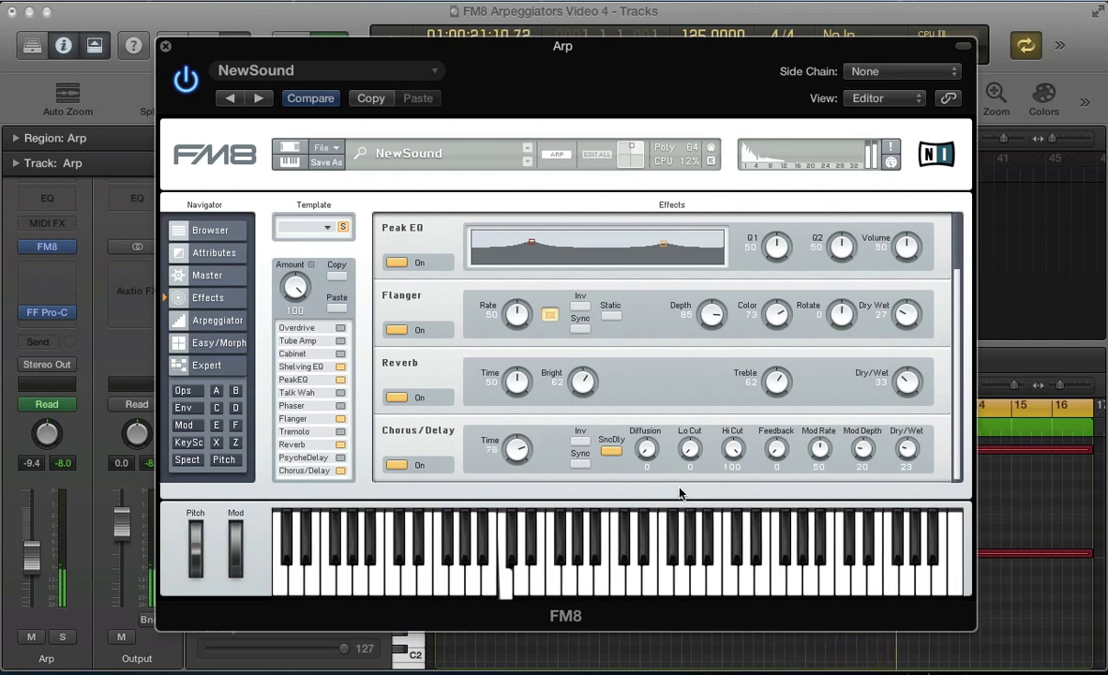
{"action": "left_click_drag", "start_coordinate": [689, 450], "coordinate": [777, 440]}
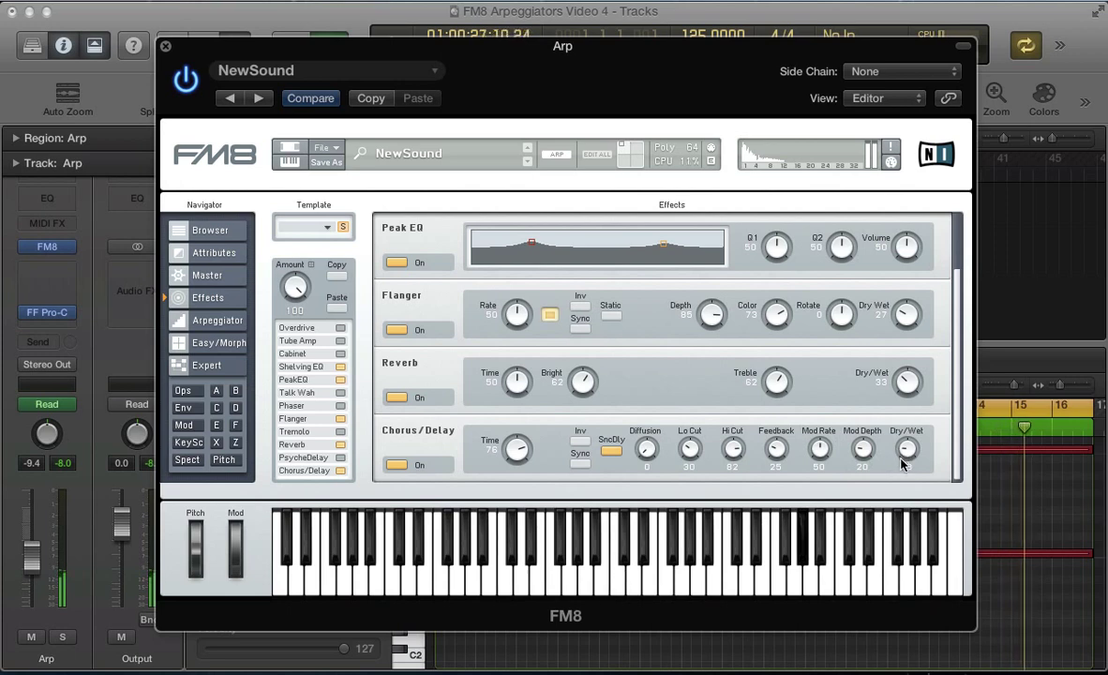
- Set the Chorus/Delay dry/wet to 14 and open operator Z's filter settings
{"action": "left_click_drag", "start_coordinate": [904, 466], "coordinate": [904, 473]}
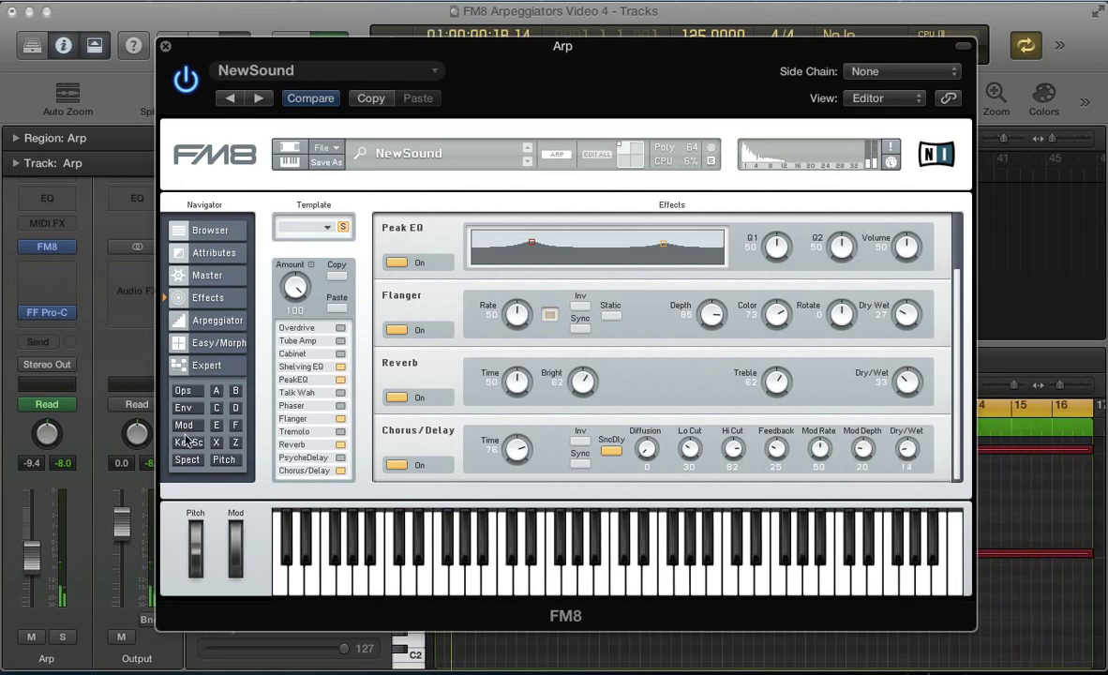
{"action": "key", "text": "super+w"}
{"action": "key", "text": "v"}
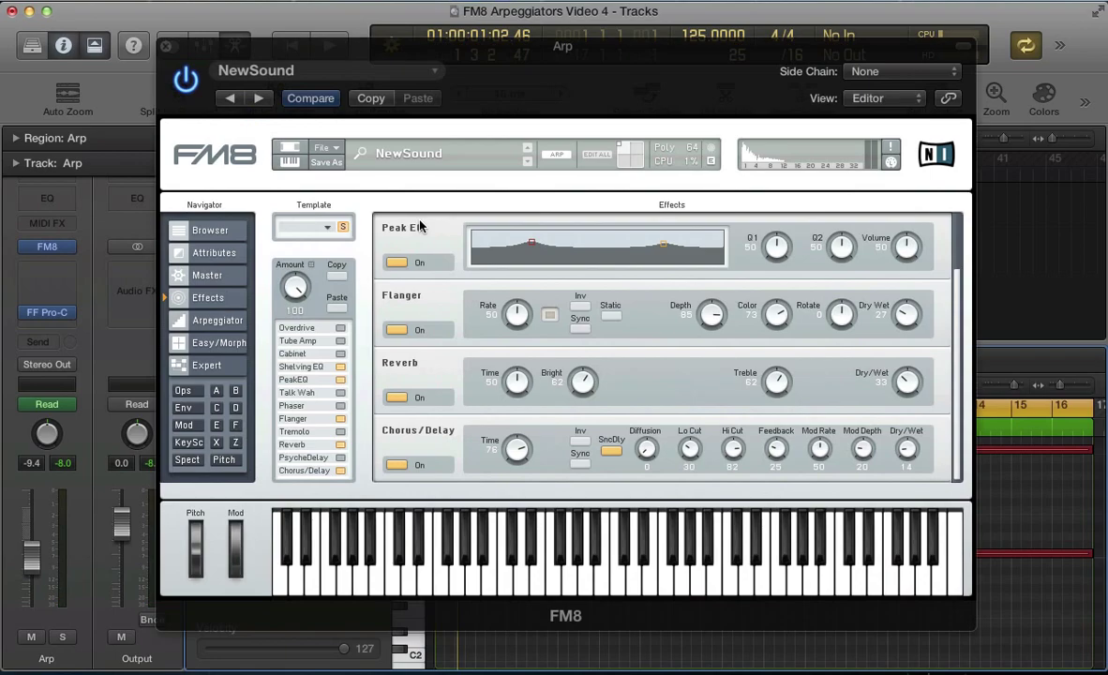
{"action": "left_click", "coordinate": [214, 342]}
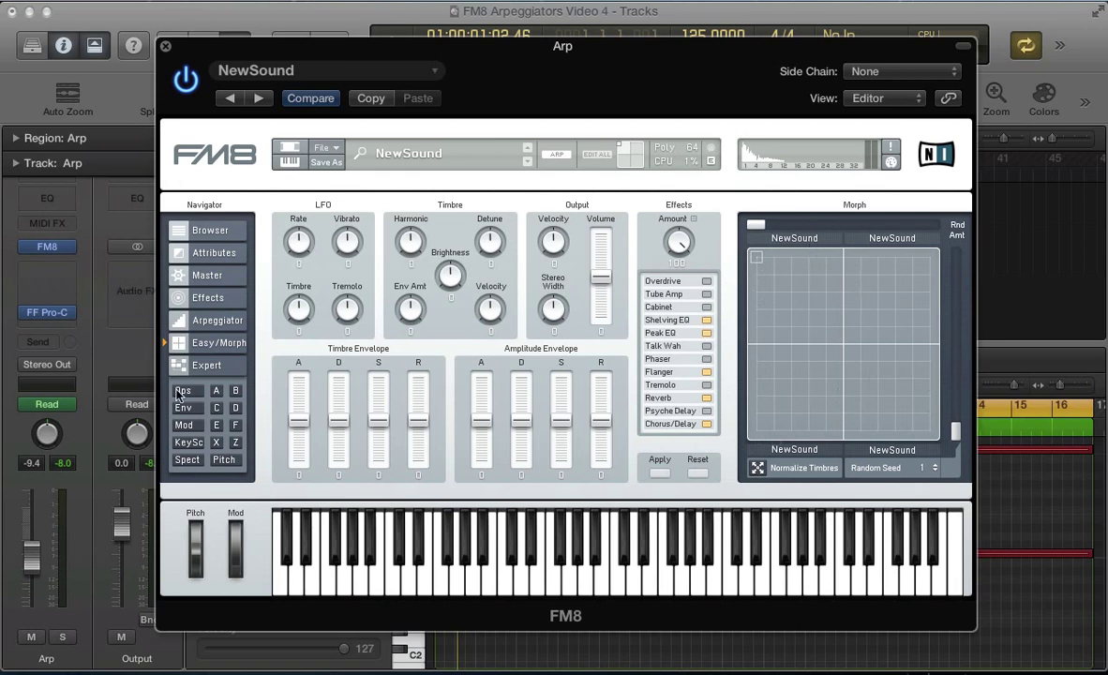
{"action": "left_click", "coordinate": [237, 444]}
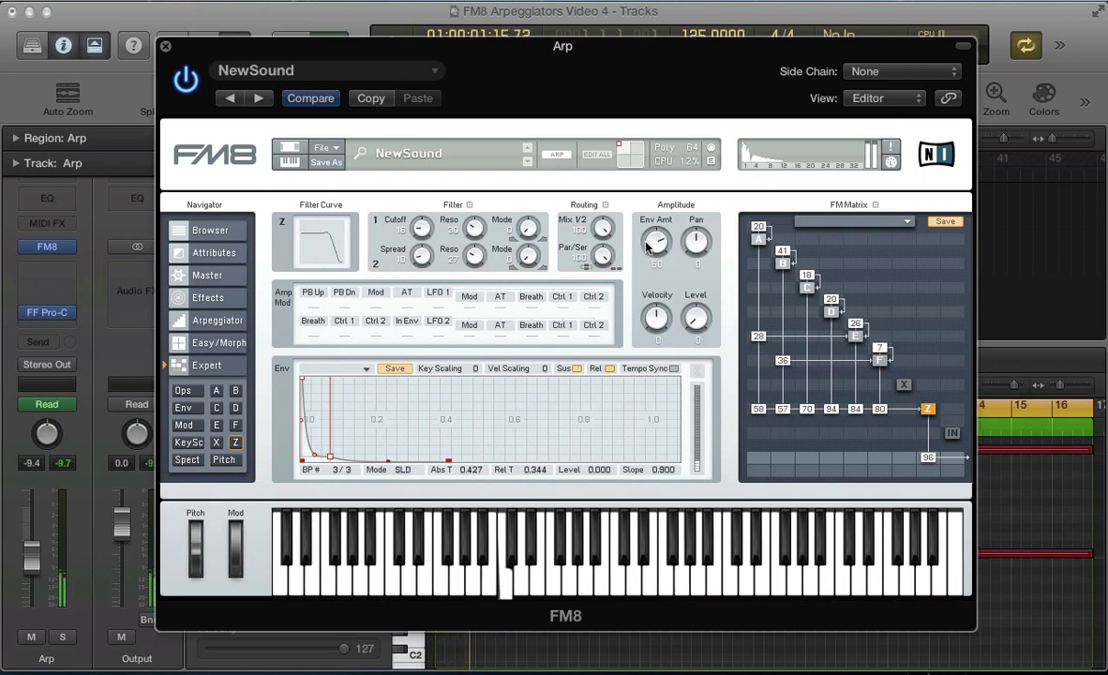
- Show the Arp track's FM8 Morph X automation and delete all automation on the track
{"action": "key", "text": "v"}
{"action": "key", "text": "a"}
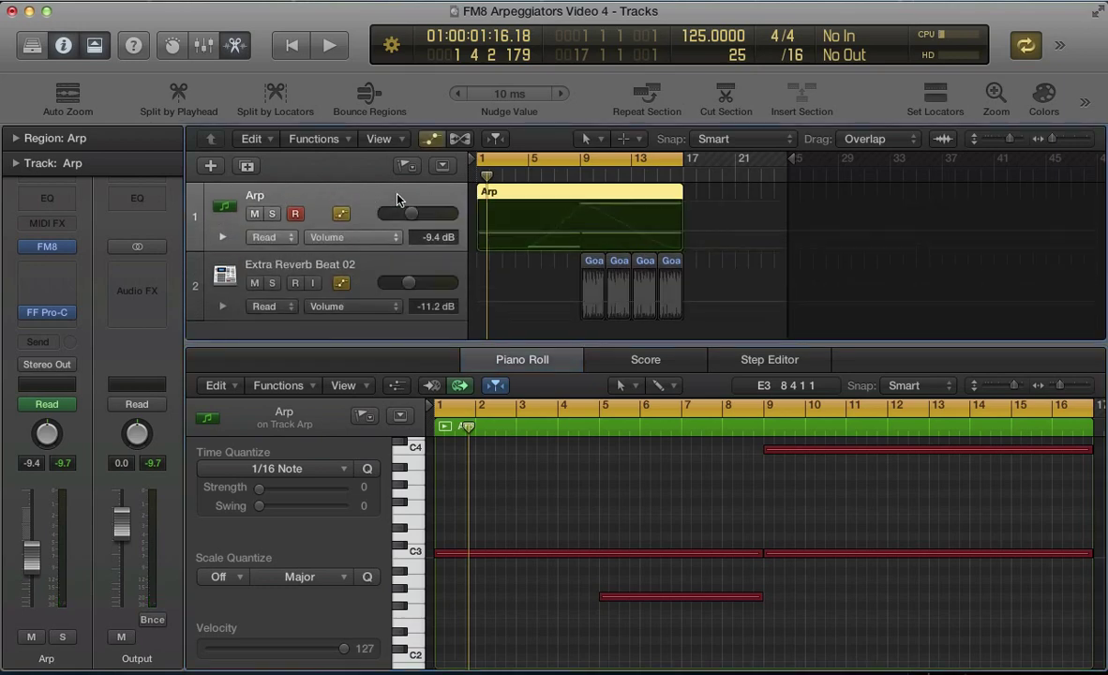
{"action": "left_click", "coordinate": [326, 243]}
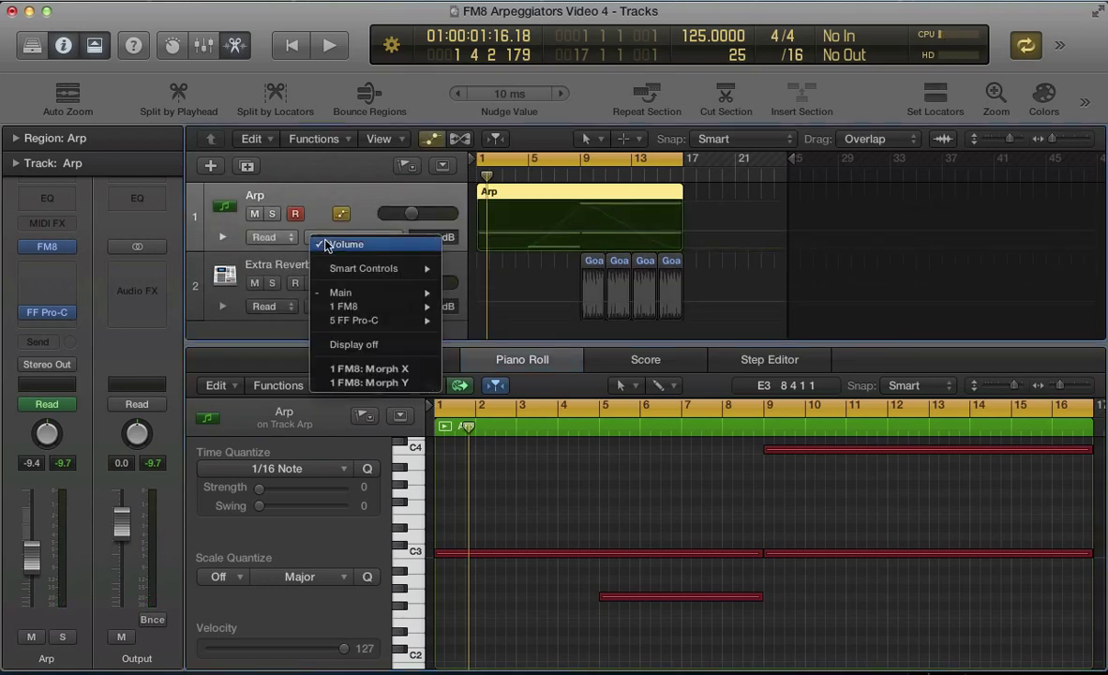
{"action": "left_click", "coordinate": [351, 369]}
{"action": "right_click", "coordinate": [366, 209]}
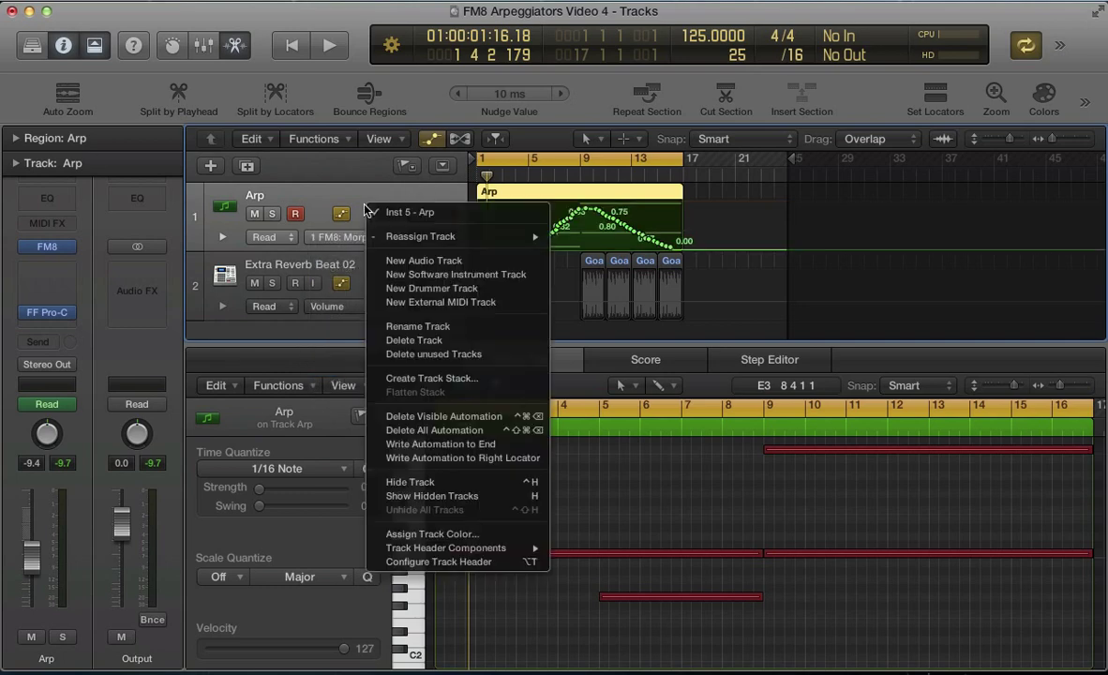
{"action": "left_click", "coordinate": [405, 430]}
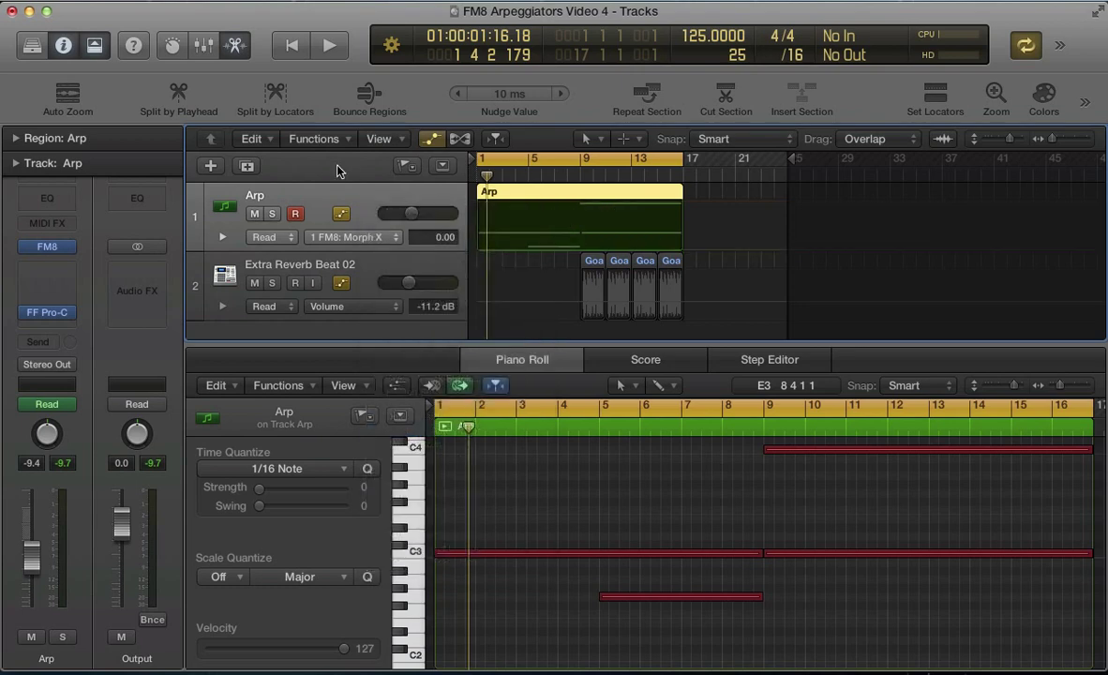
- During playback, move the morph point to the upper-right corner of the morph square and lower operator Z's envelope amount
{"action": "left_click", "coordinate": [324, 45]}
{"action": "key", "text": "v"}
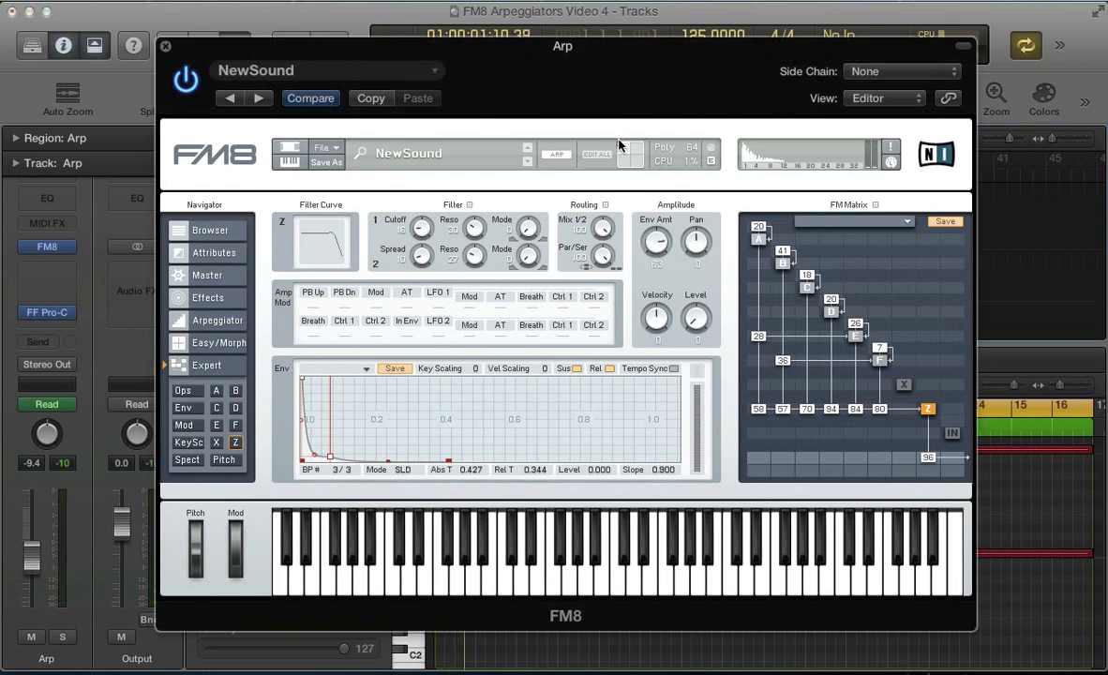
{"action": "left_click_drag", "start_coordinate": [616, 146], "coordinate": [658, 146]}
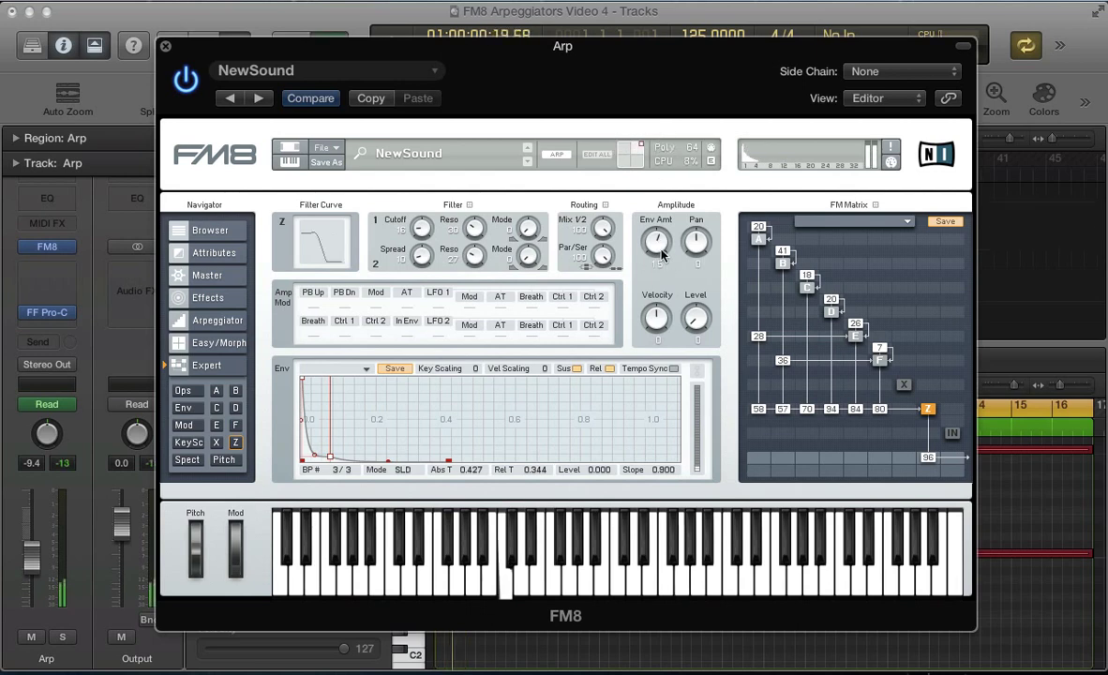
- Move the morph point to the lower-right corner of the morph square and set operator E's ratio to 0.2470
{"action": "left_click", "coordinate": [195, 394]}
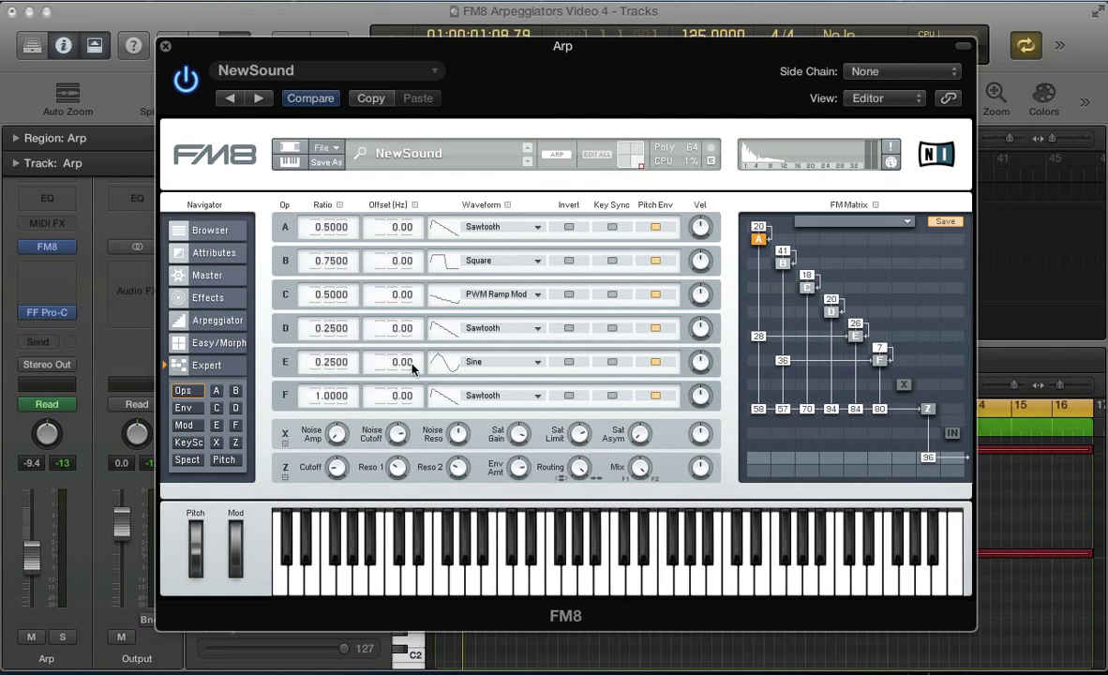
{"action": "double_click", "coordinate": [330, 362]}
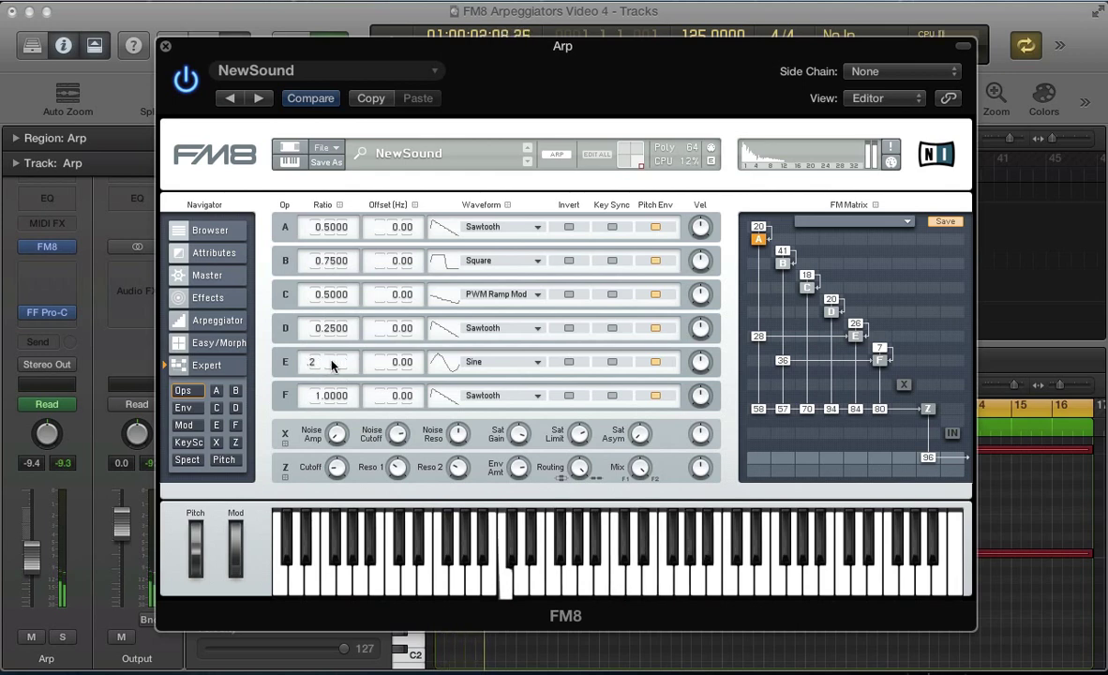
{"action": "type", "text": ".2476"}
{"action": "key", "text": "Return"}
- Set operator D's ratio to 0.2554
{"action": "left_click_drag", "start_coordinate": [330, 326], "coordinate": [334, 329]}
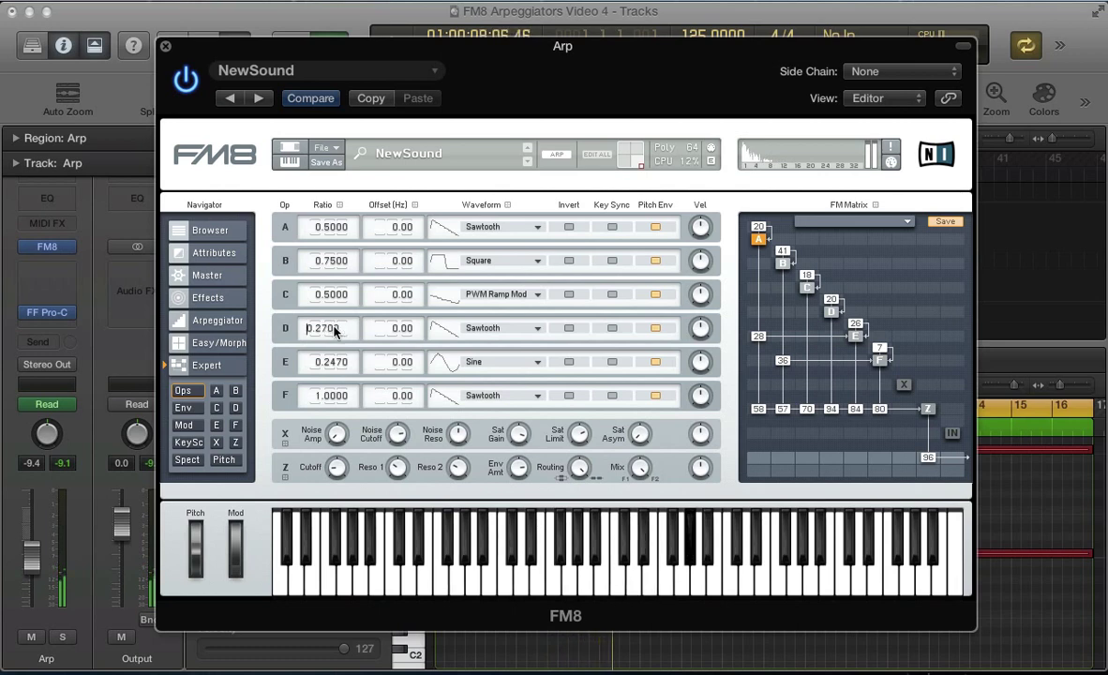
{"action": "key", "text": "Delete"}
{"action": "key", "text": "Delete"}
{"action": "key", "text": "Delete"}
{"action": "key", "text": "Delete"}
{"action": "key", "text": "Delete"}
{"action": "key", "text": "Delete"}
{"action": "type", "text": "2"}
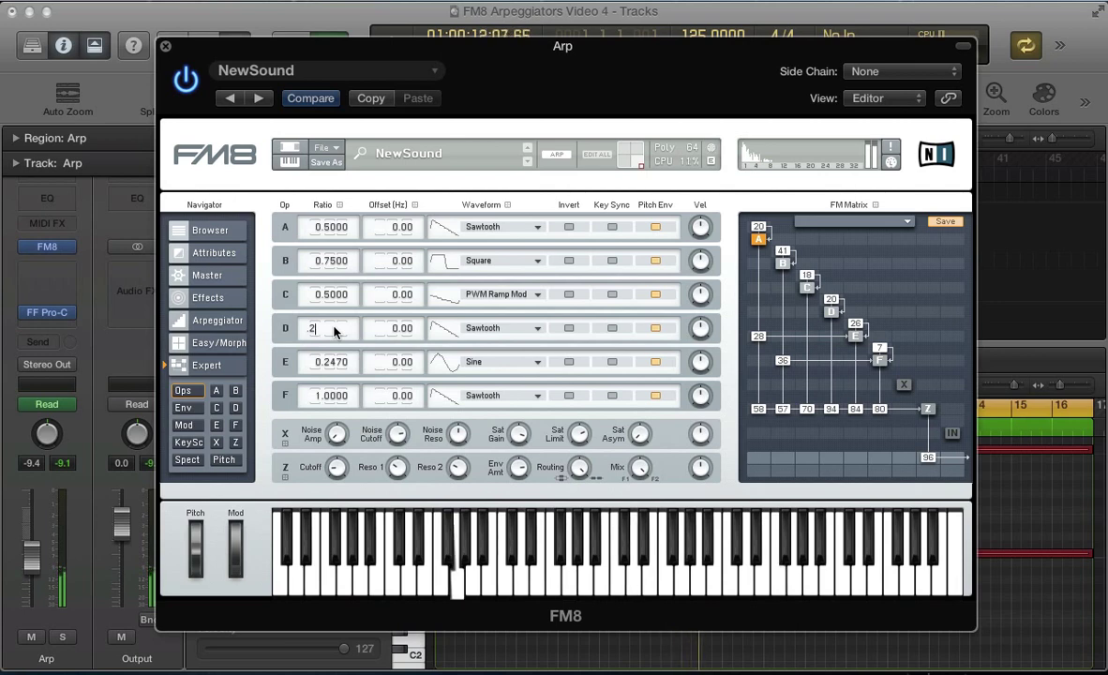
{"action": "type", "text": "554"}
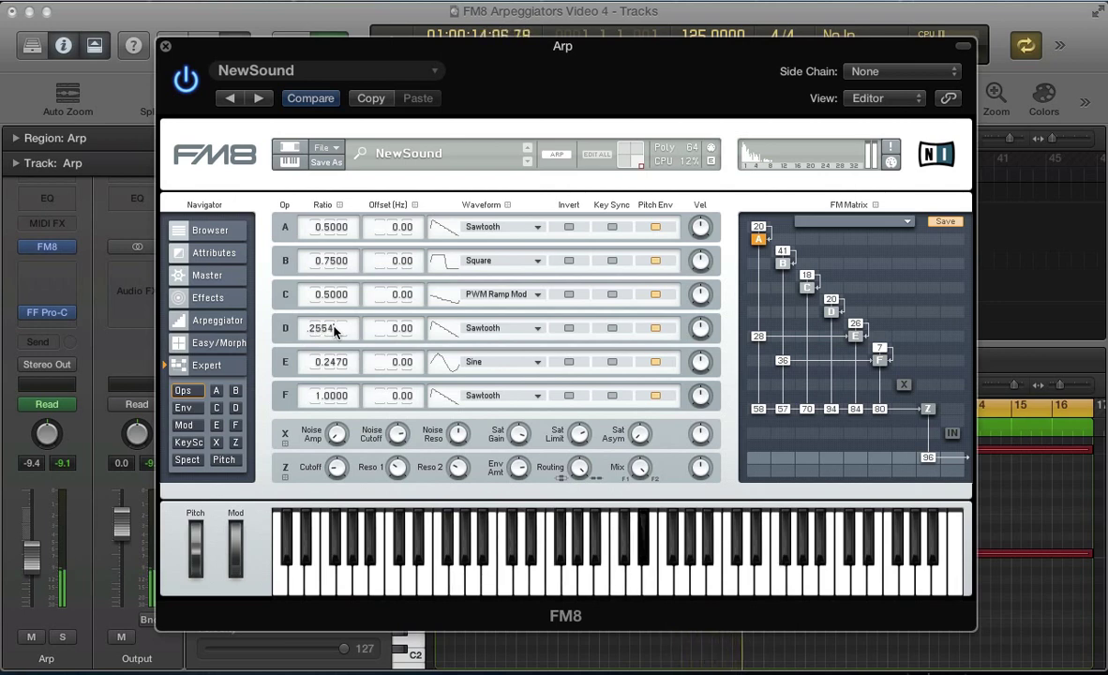
{"action": "key", "text": "Return"}
- Set operator C's ratio to 0.5054 and adjust operator B's ratio slightly
{"action": "left_click_drag", "start_coordinate": [304, 295], "coordinate": [336, 297]}
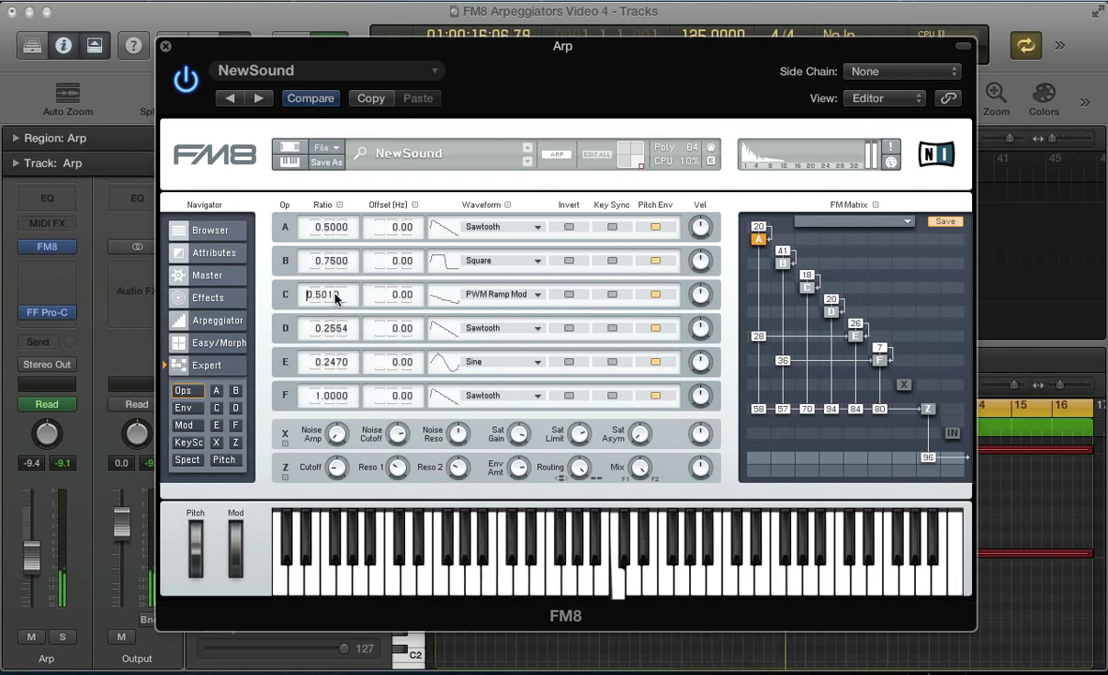
{"action": "key", "text": "Return"}
{"action": "double_click", "coordinate": [335, 297]}
{"action": "type", "text": "0.5654"}
{"action": "key", "text": "Return"}
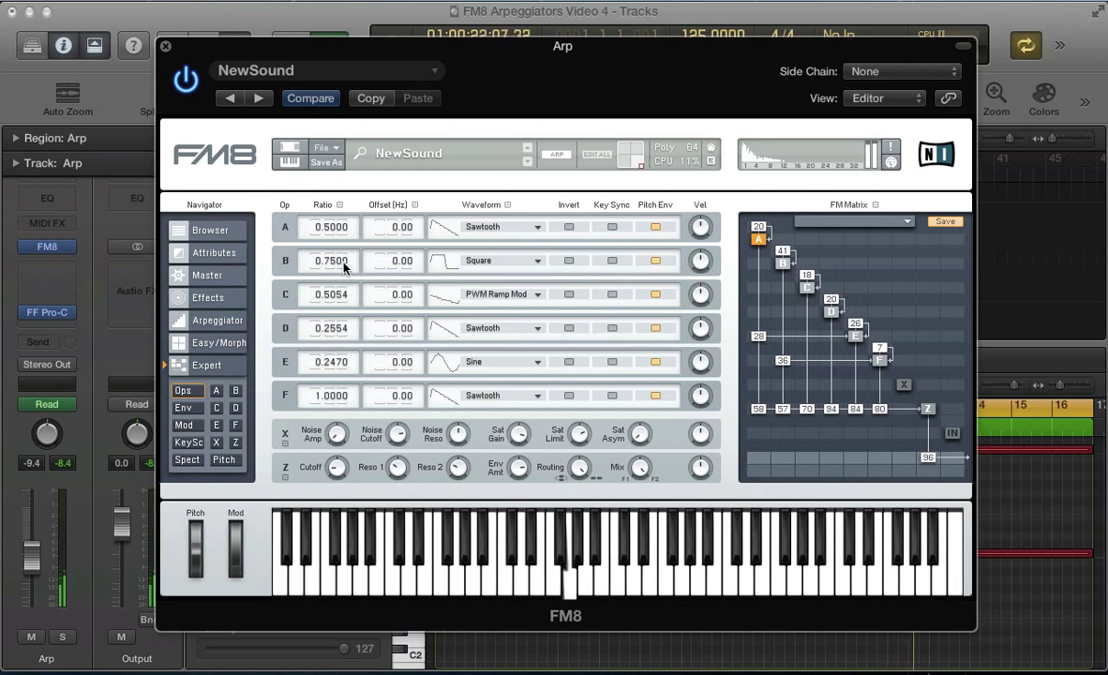
{"action": "left_click_drag", "start_coordinate": [343, 262], "coordinate": [343, 275]}
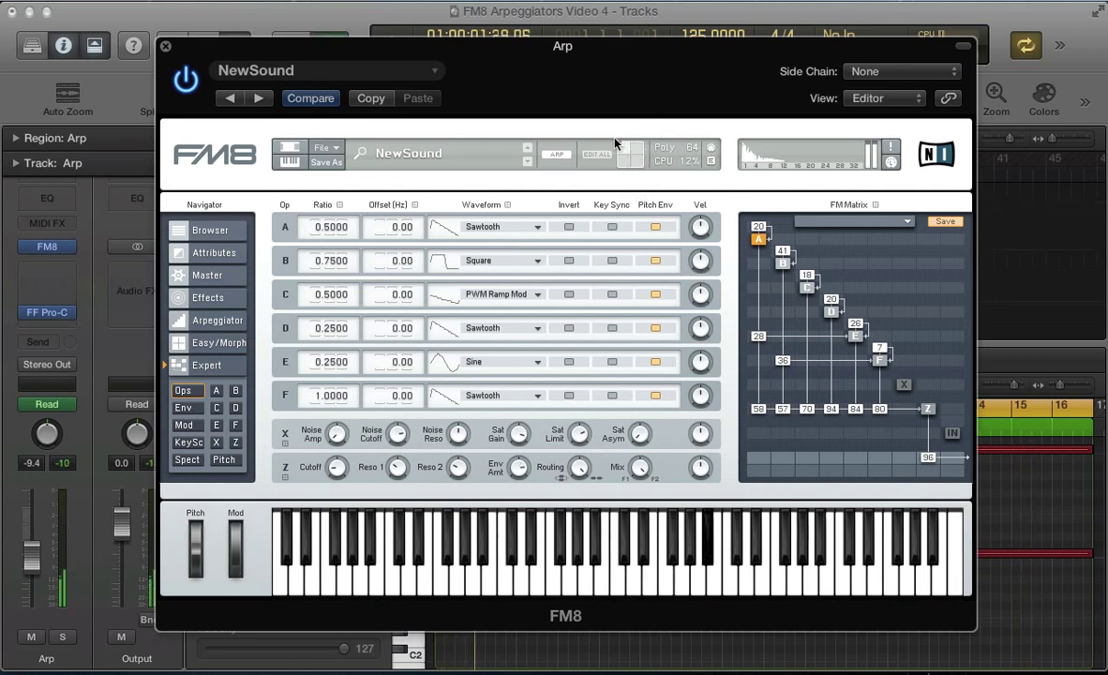
- Return the morph point to the upper-left corner and set the Arp track's automation mode to Latch
{"action": "key", "text": "super+w"}
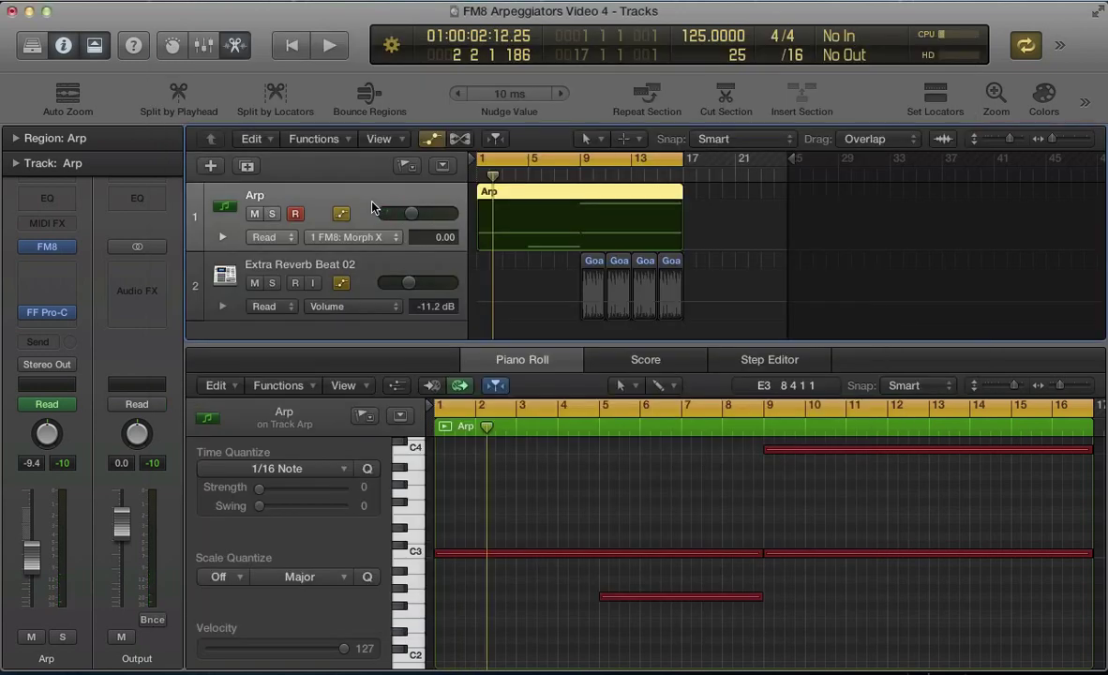
{"action": "left_click", "coordinate": [49, 405]}
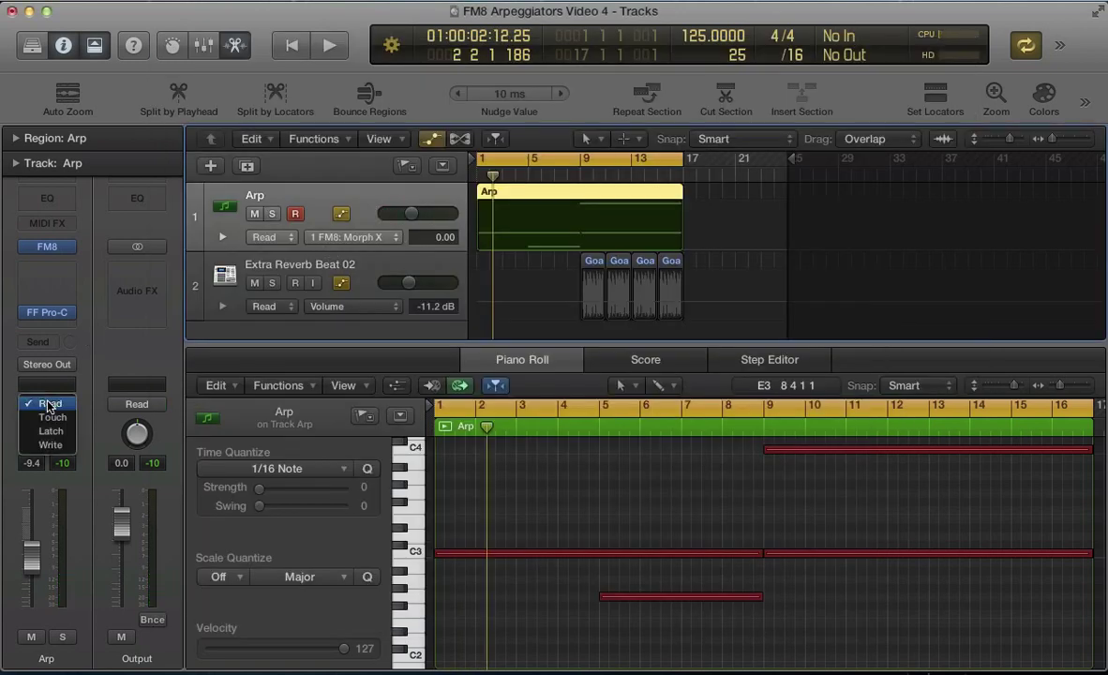
{"action": "left_click", "coordinate": [40, 431]}
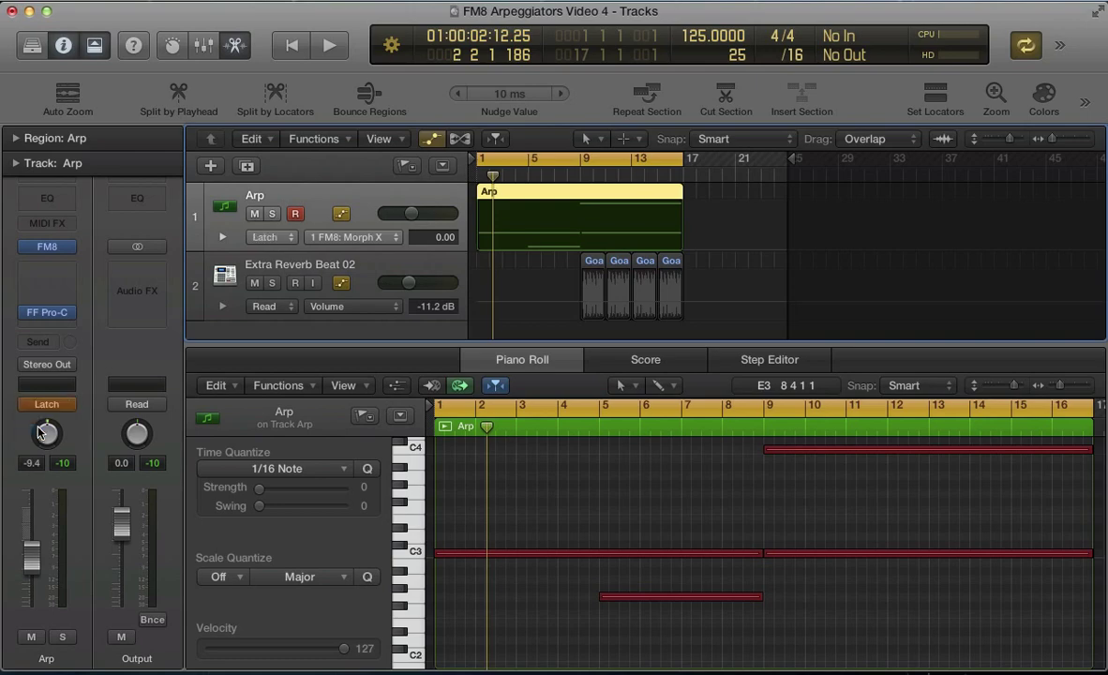
- During playback, record morph automation by sweeping the Easy/Morph point across toward the upper-right corner and back to the upper-left corner
{"action": "key", "text": "v"}
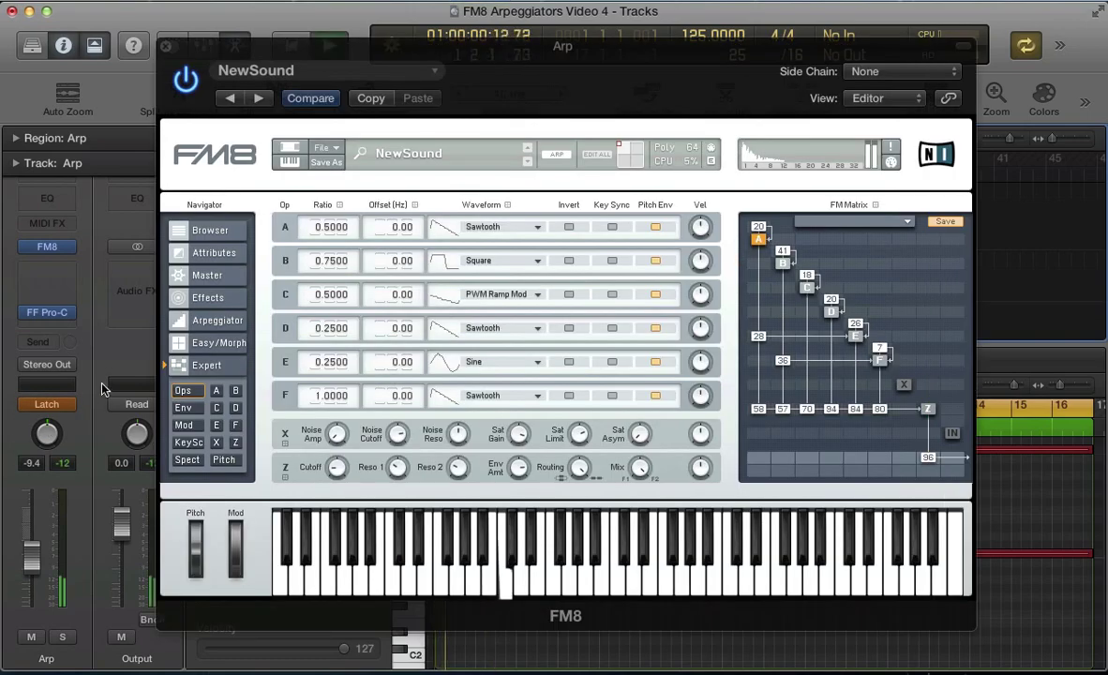
{"action": "left_click", "coordinate": [218, 342]}
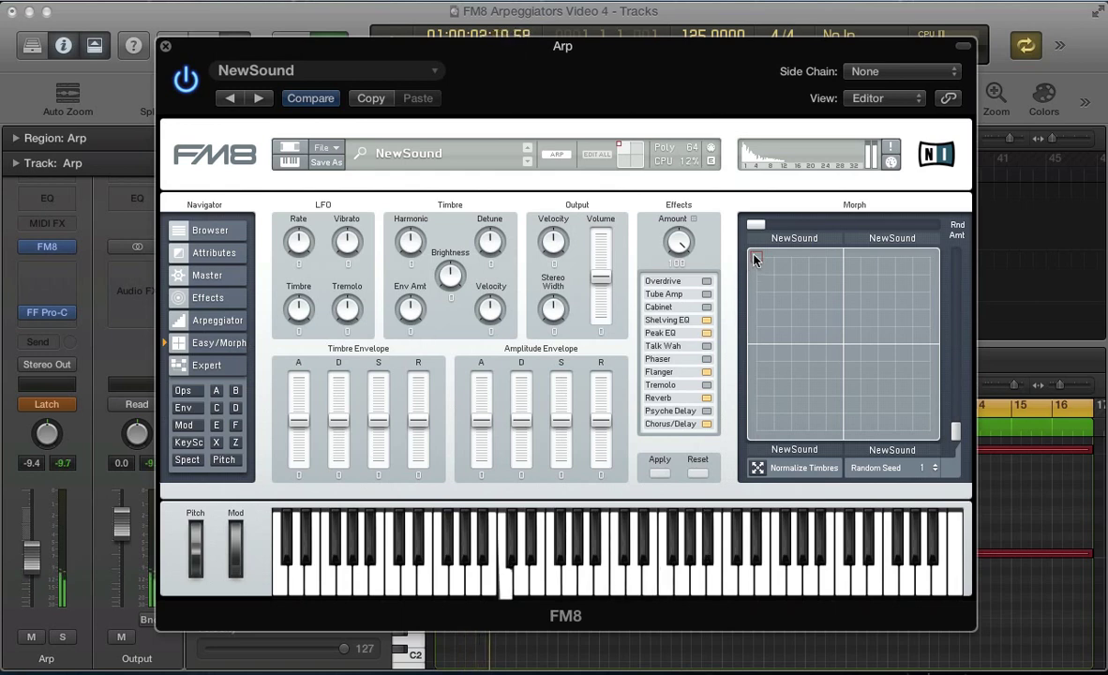
{"action": "mouse_move", "coordinate": [755, 260]}
{"action": "left_mouse_down"}
{"action": "mouse_move", "coordinate": [902, 244]}
{"action": "mouse_move", "coordinate": [937, 254]}
{"action": "mouse_move", "coordinate": [904, 296]}
{"action": "mouse_move", "coordinate": [830, 293]}
{"action": "left_mouse_up"}
{"action": "left_click_drag", "start_coordinate": [819, 289], "coordinate": [731, 251]}
{"action": "key", "text": "super+w"}
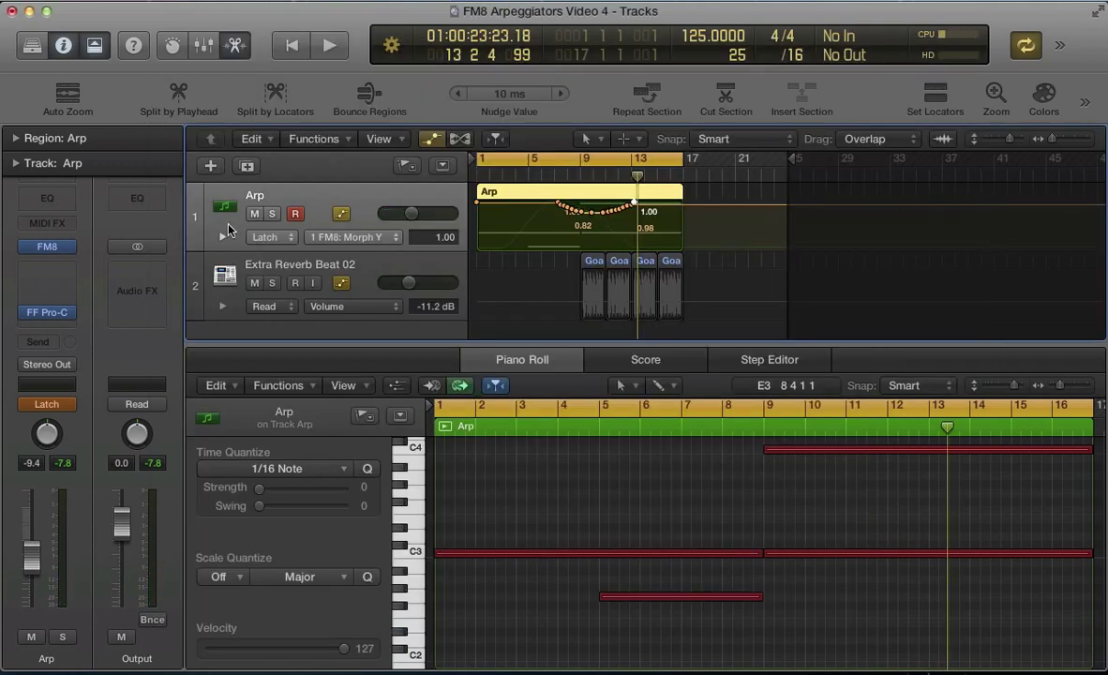
- Display the recorded Morph X and Morph Y automation of the Arp track in separate lanes
{"action": "left_click", "coordinate": [312, 237]}
{"action": "left_click", "coordinate": [349, 368]}
{"action": "left_click", "coordinate": [222, 237]}
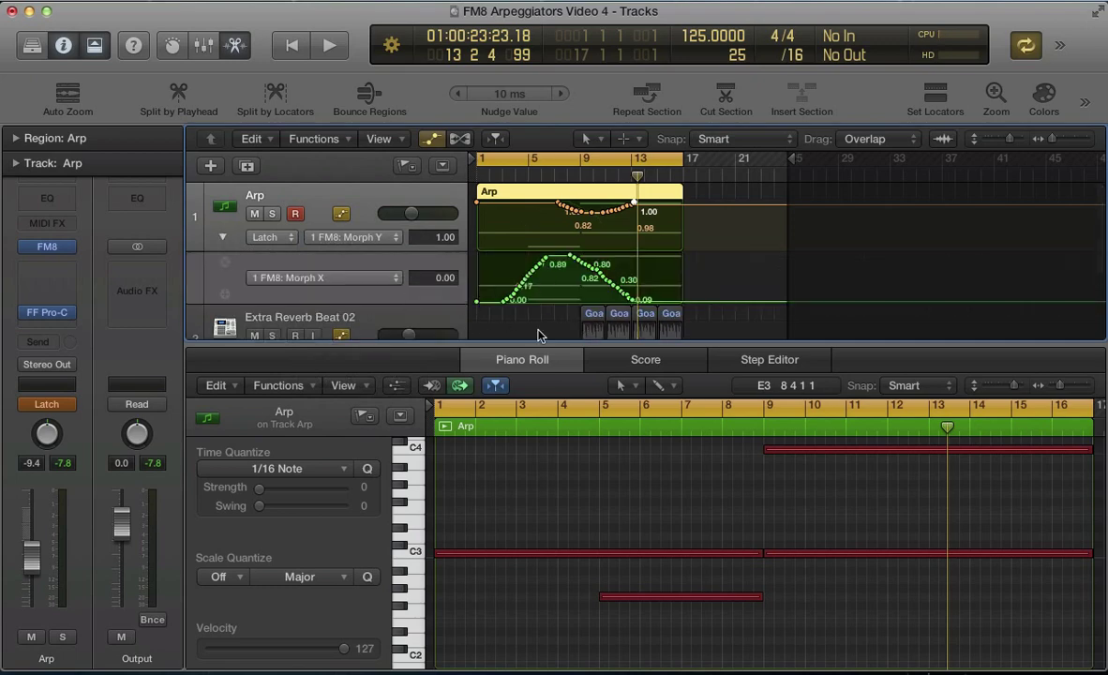
- Return the Arp track's automation mode to Read and hide the automation lanes
{"action": "left_click", "coordinate": [47, 404]}
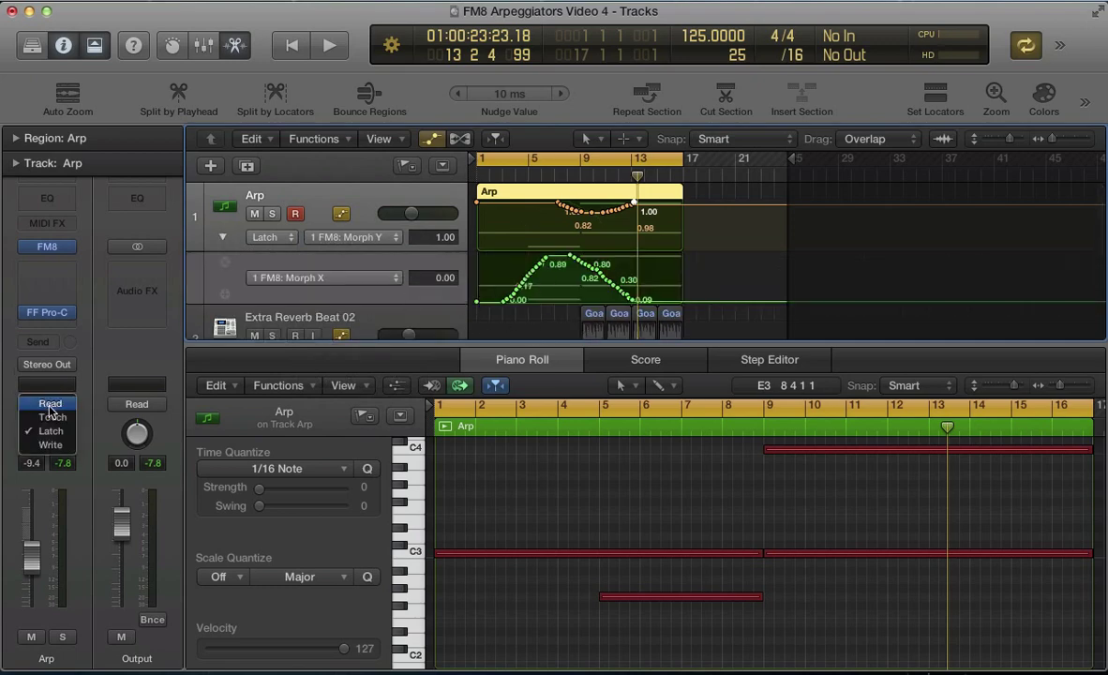
{"action": "left_click", "coordinate": [50, 403]}
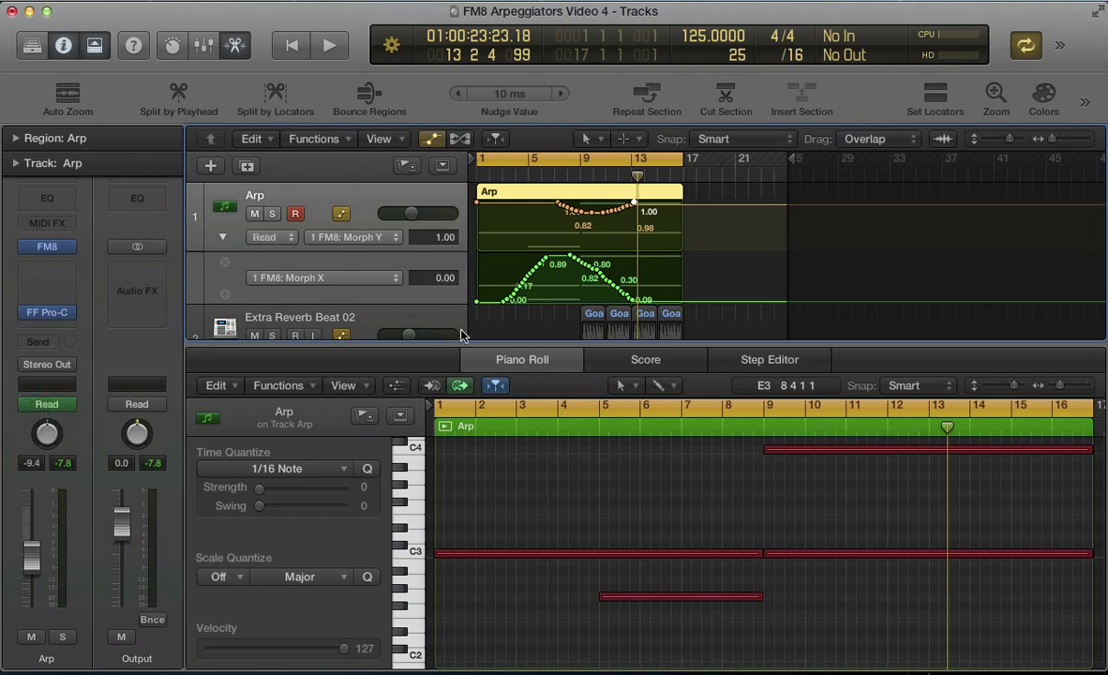
{"action": "key", "text": "a"}
{"action": "left_click", "coordinate": [412, 202]}
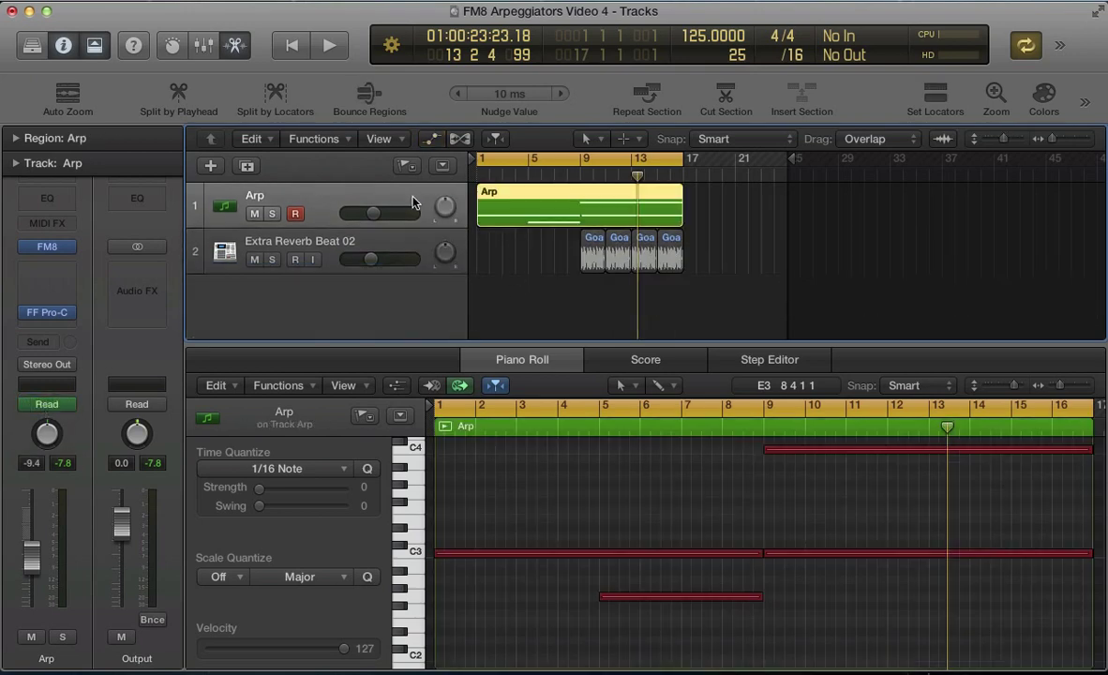
- Play the project from the beginning with cycling off and deselect the Arp region
{"action": "key", "text": "Return"}
{"action": "key", "text": "space"}
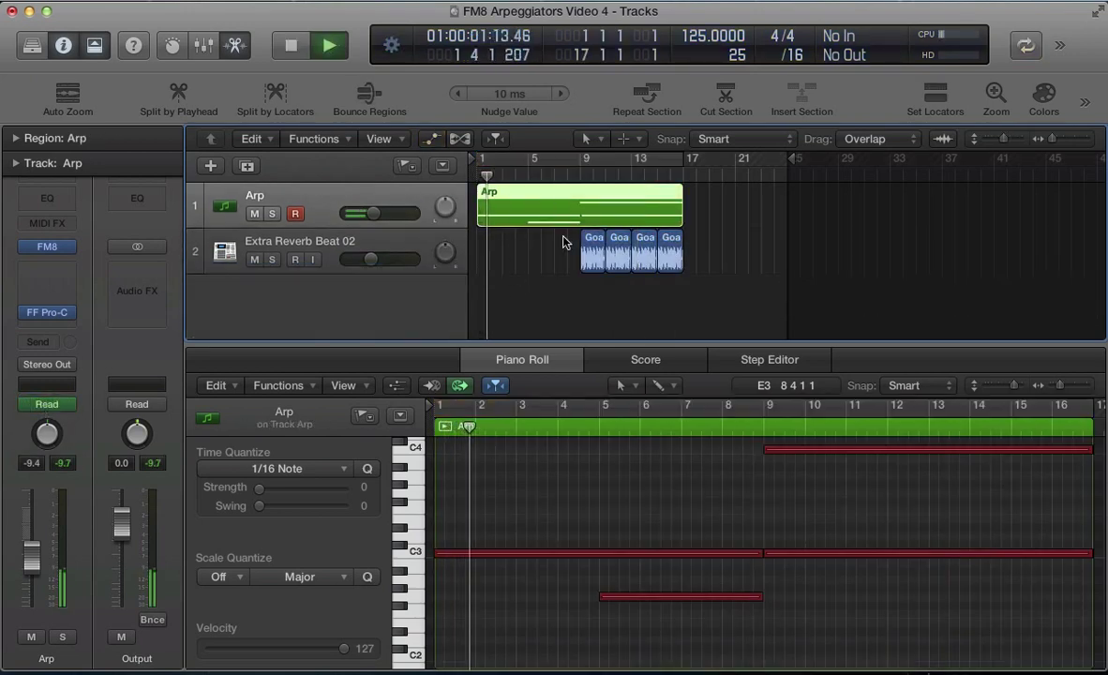
{"action": "left_click", "coordinate": [563, 249]}
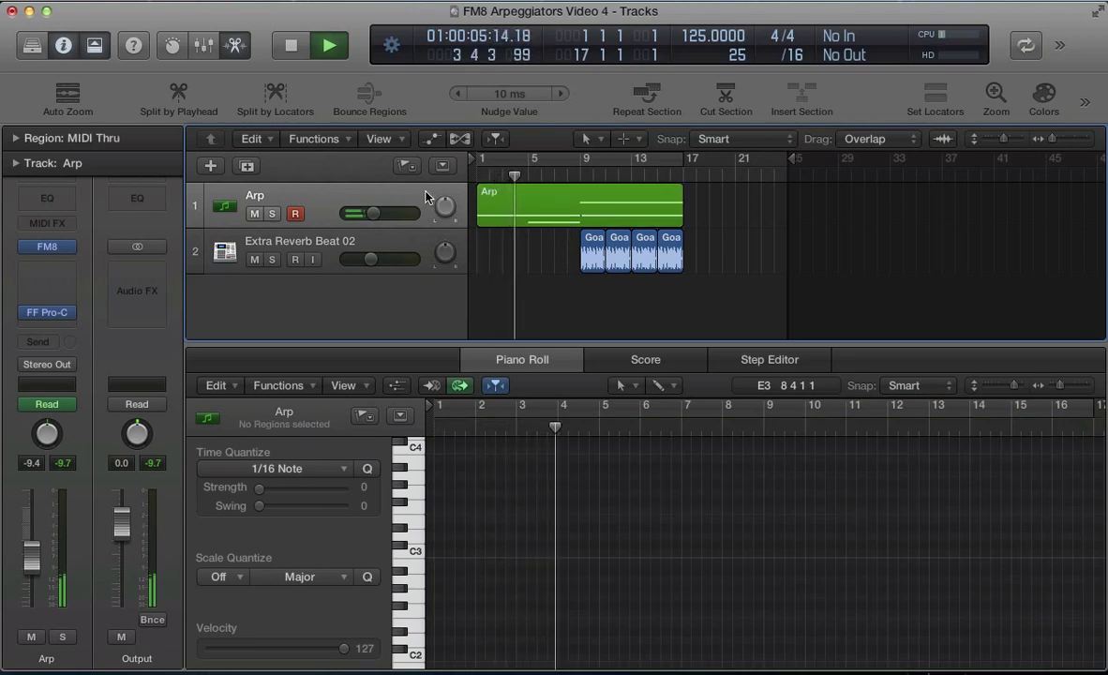
- Name the upper-right morph corner Deep and the lower-right corner Detuned in FM8
{"action": "key", "text": "v"}
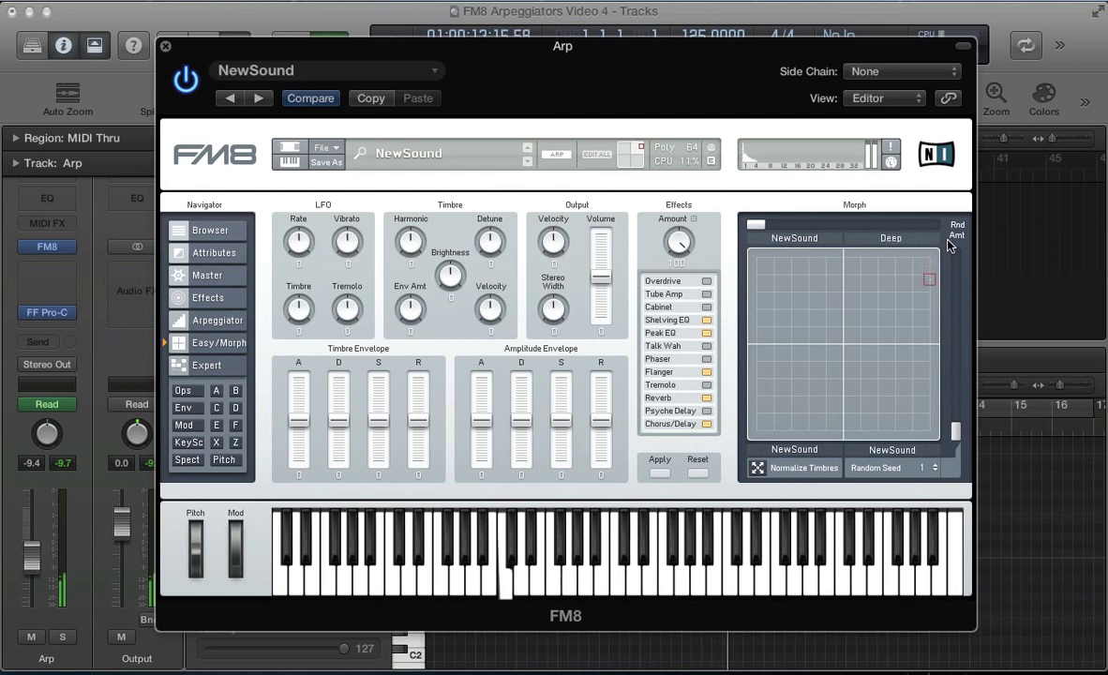
{"action": "double_click", "coordinate": [866, 452]}
{"action": "type", "text": "Det"}
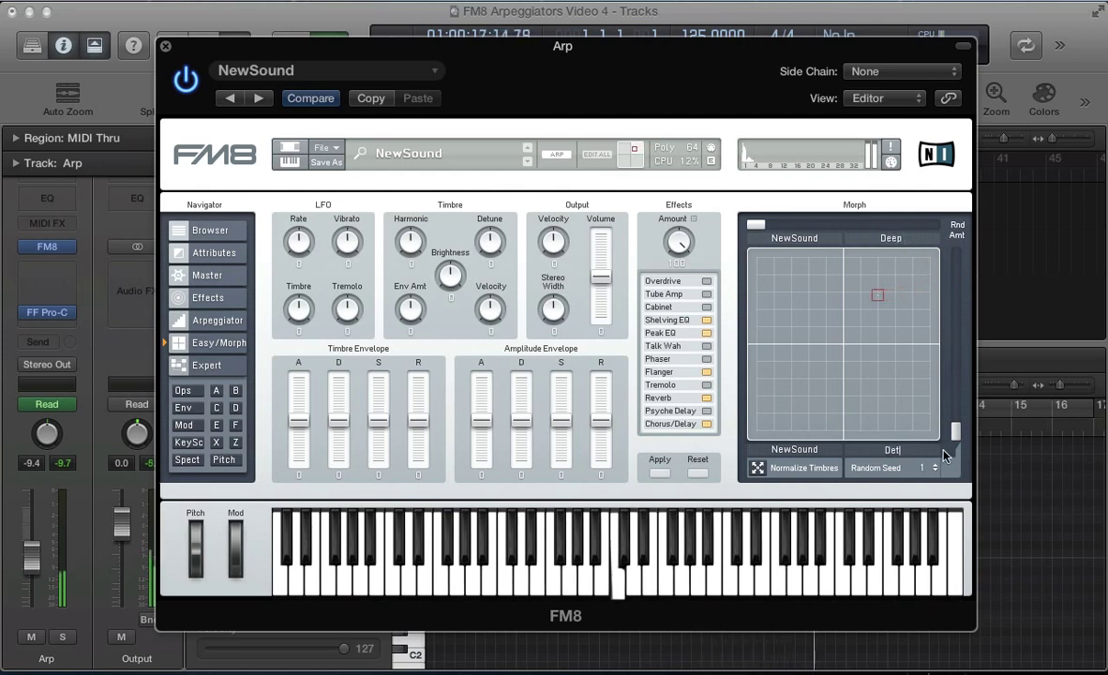
{"action": "type", "text": "uned"}
{"action": "key", "text": "Return"}
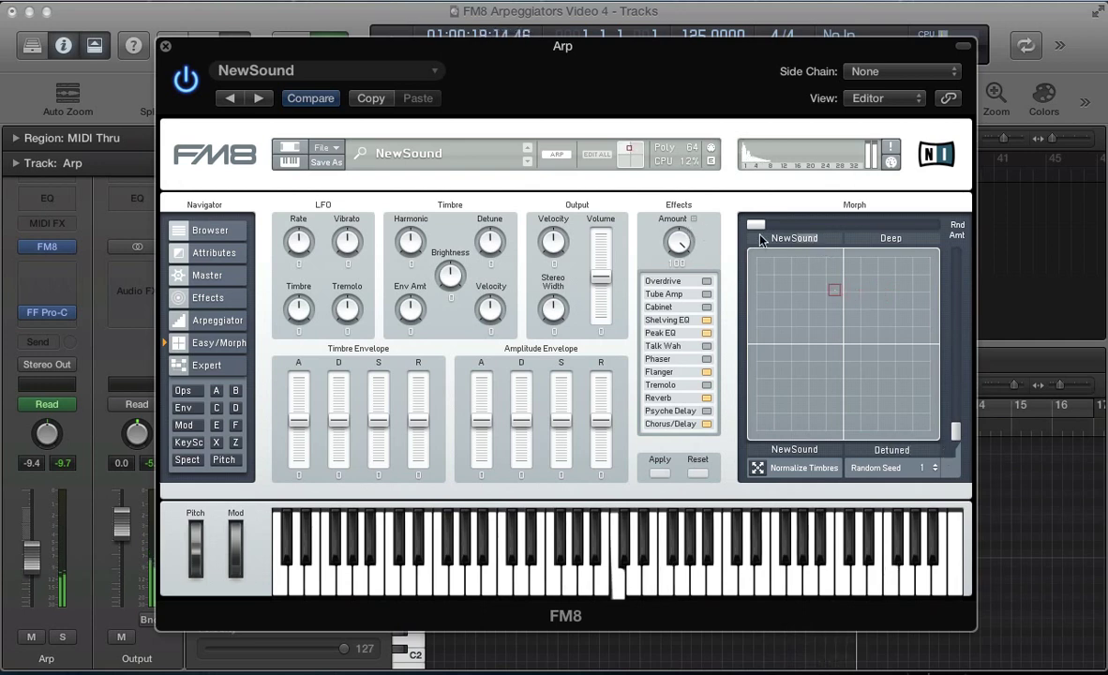
- Name both the upper-left and lower-left morph corners Arp
{"action": "double_click", "coordinate": [762, 239]}
{"action": "type", "text": "Arp"}
{"action": "key", "text": "Return"}
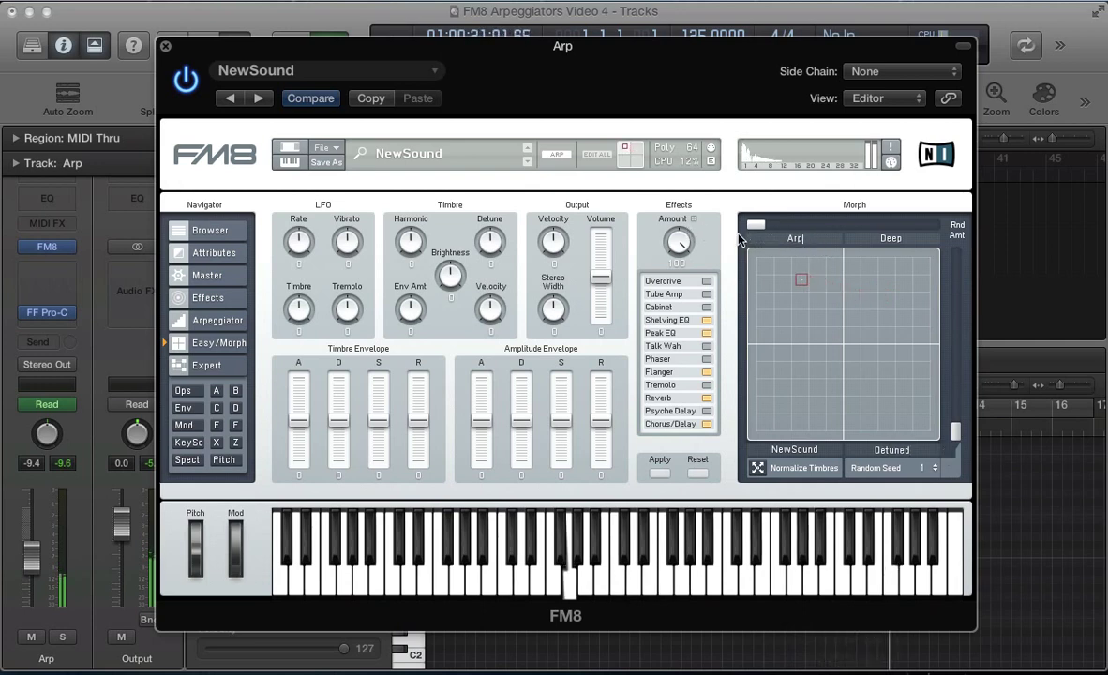
{"action": "double_click", "coordinate": [759, 449]}
{"action": "type", "text": "Arp"}
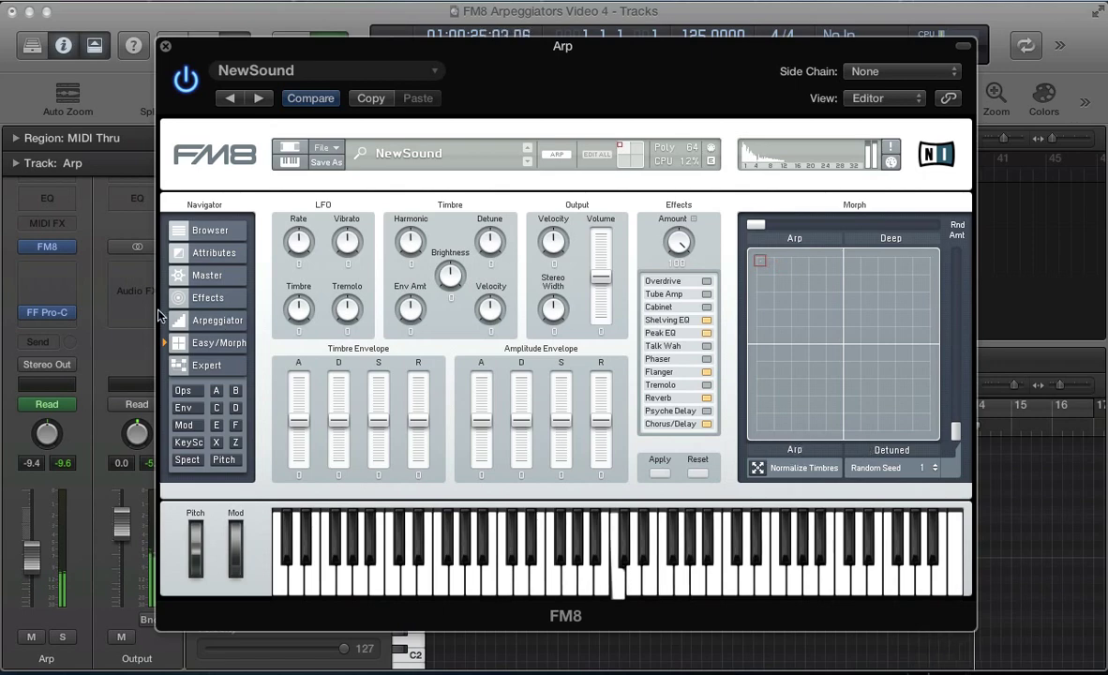
- Review the patch's arpeggiator, effects and master settings, stopping playback along the way
{"action": "left_click", "coordinate": [197, 321]}
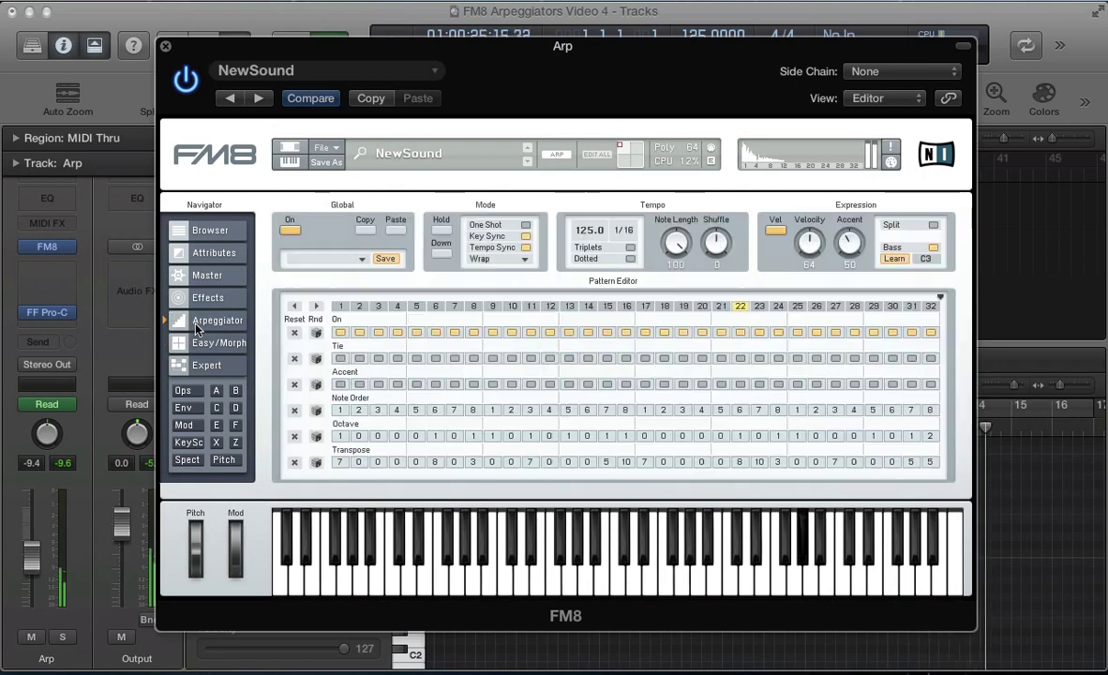
{"action": "left_click", "coordinate": [208, 296]}
{"action": "left_click", "coordinate": [210, 278]}
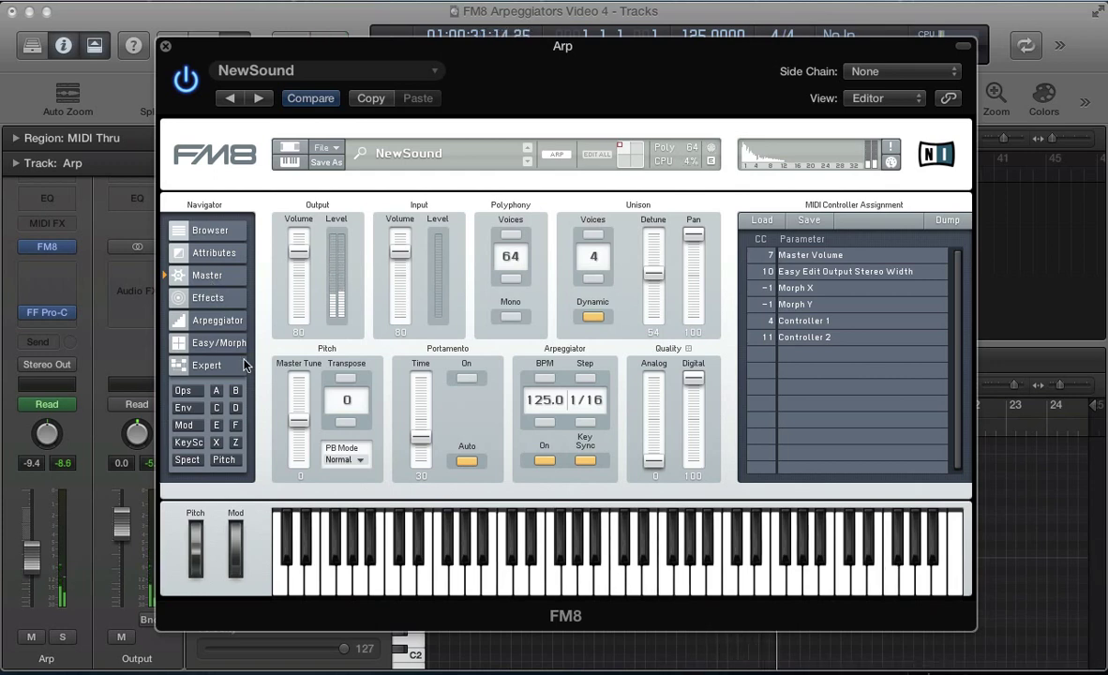
{"action": "key", "text": "space"}
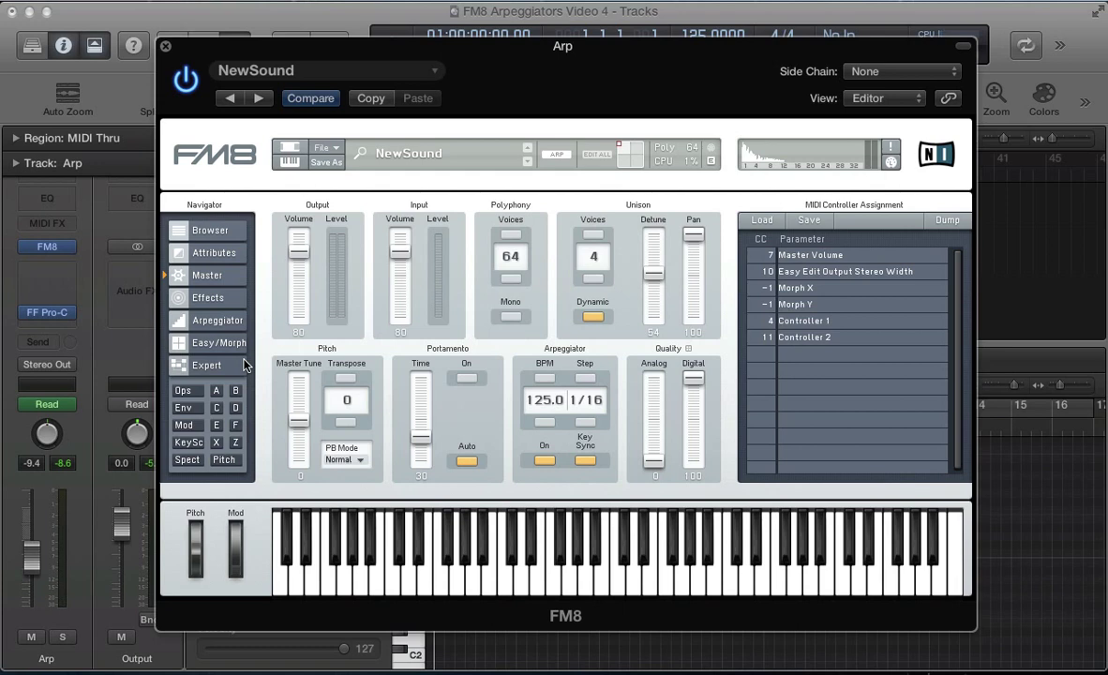
{"action": "left_click", "coordinate": [217, 320]}
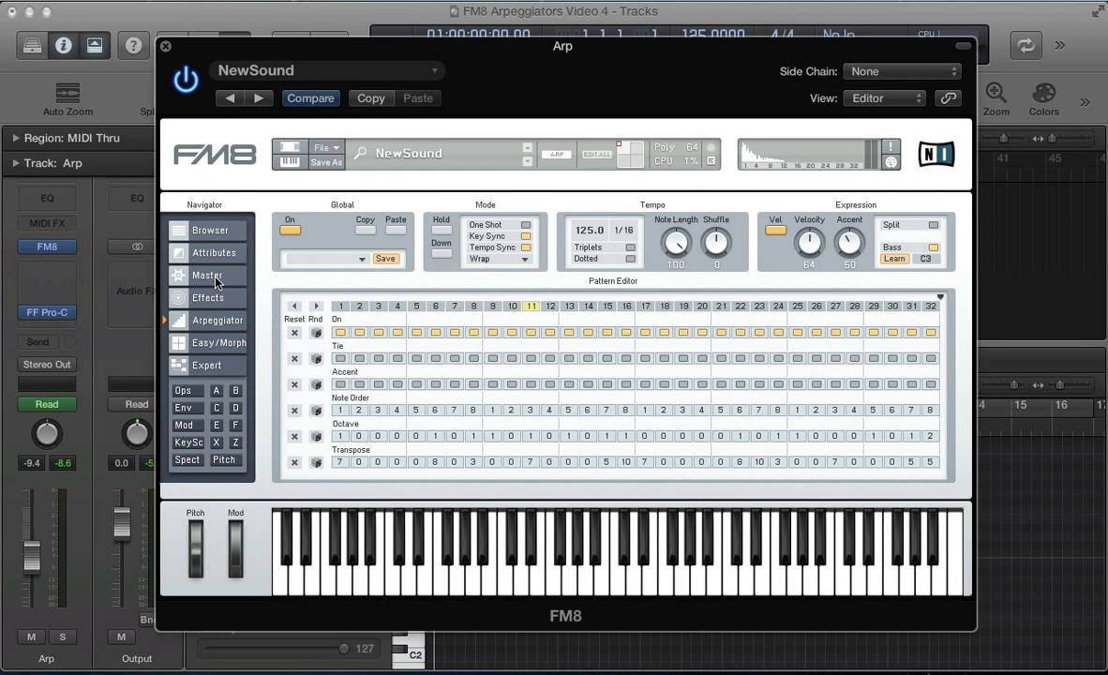
{"action": "left_click", "coordinate": [215, 278]}
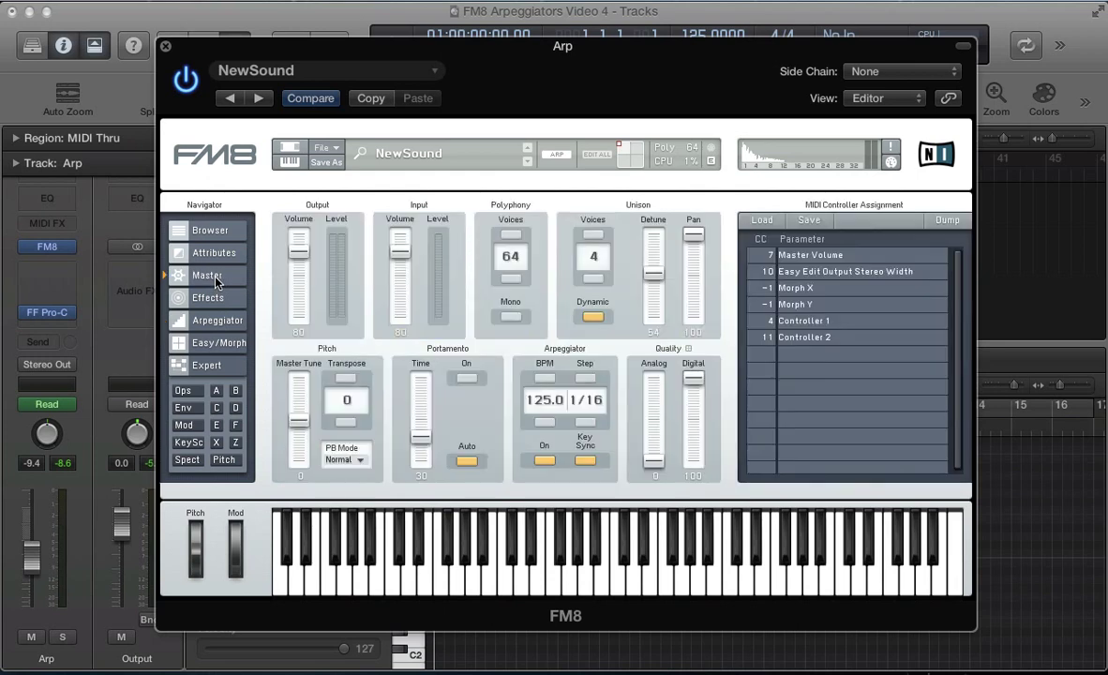